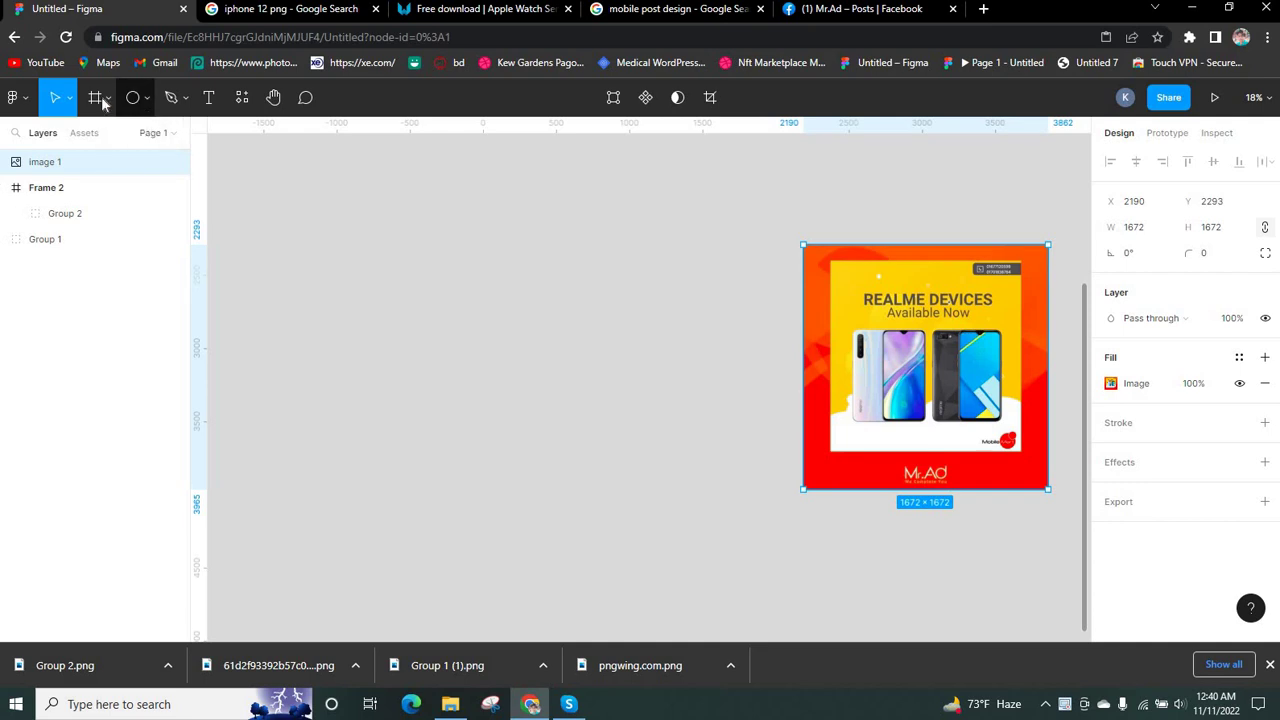
Draw a square frame in the empty canvas beside the Realme post and set its size to 1080 × 1080
click(107, 98)
click(127, 141)
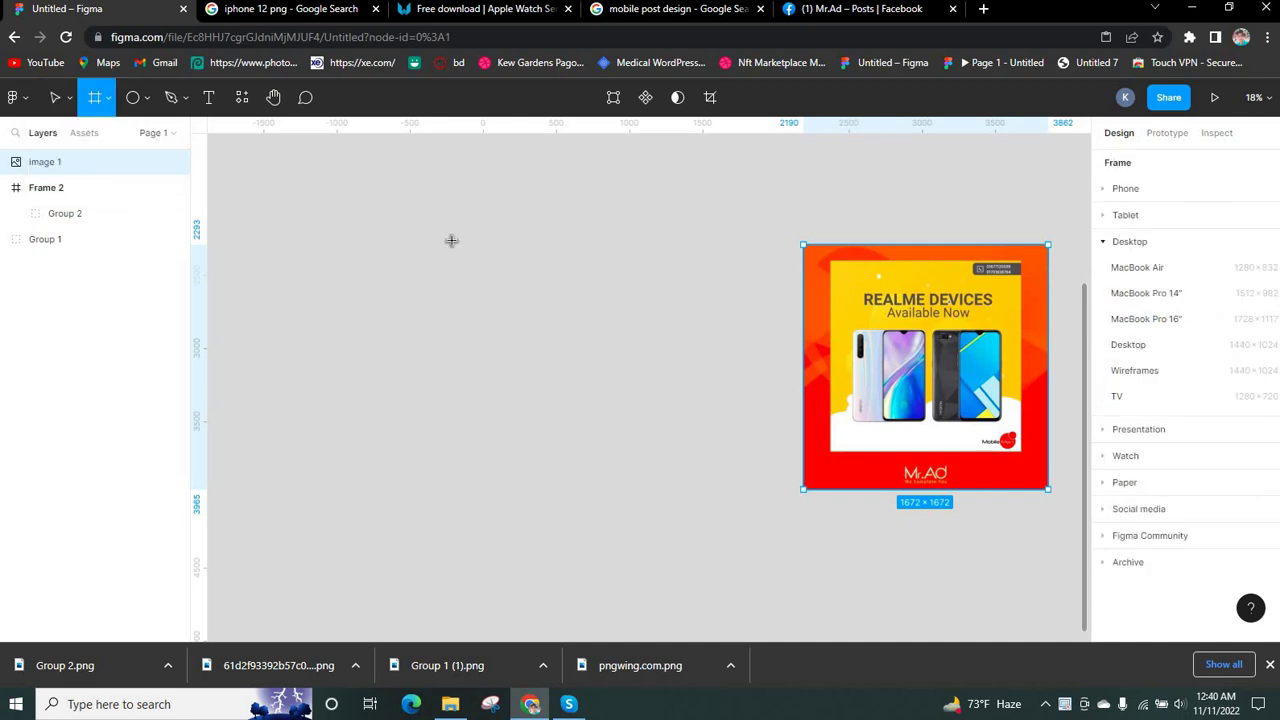
drag(603, 396, 451, 244)
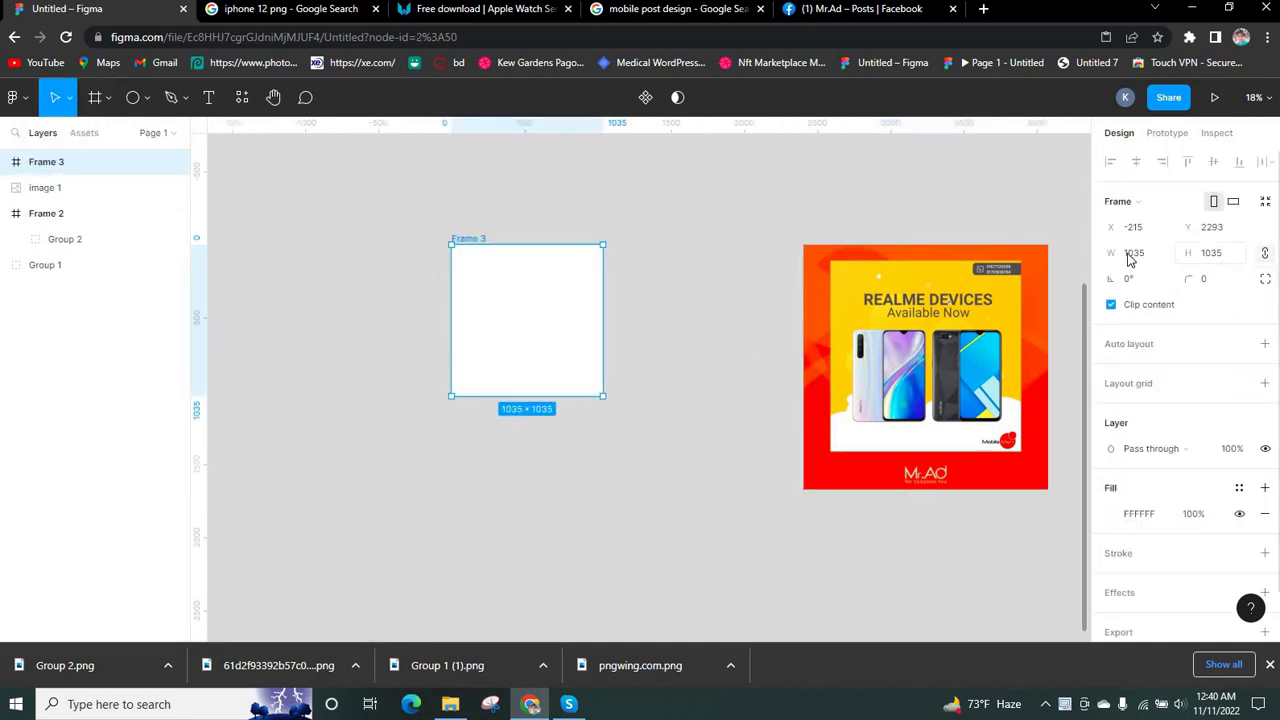
click(1153, 259)
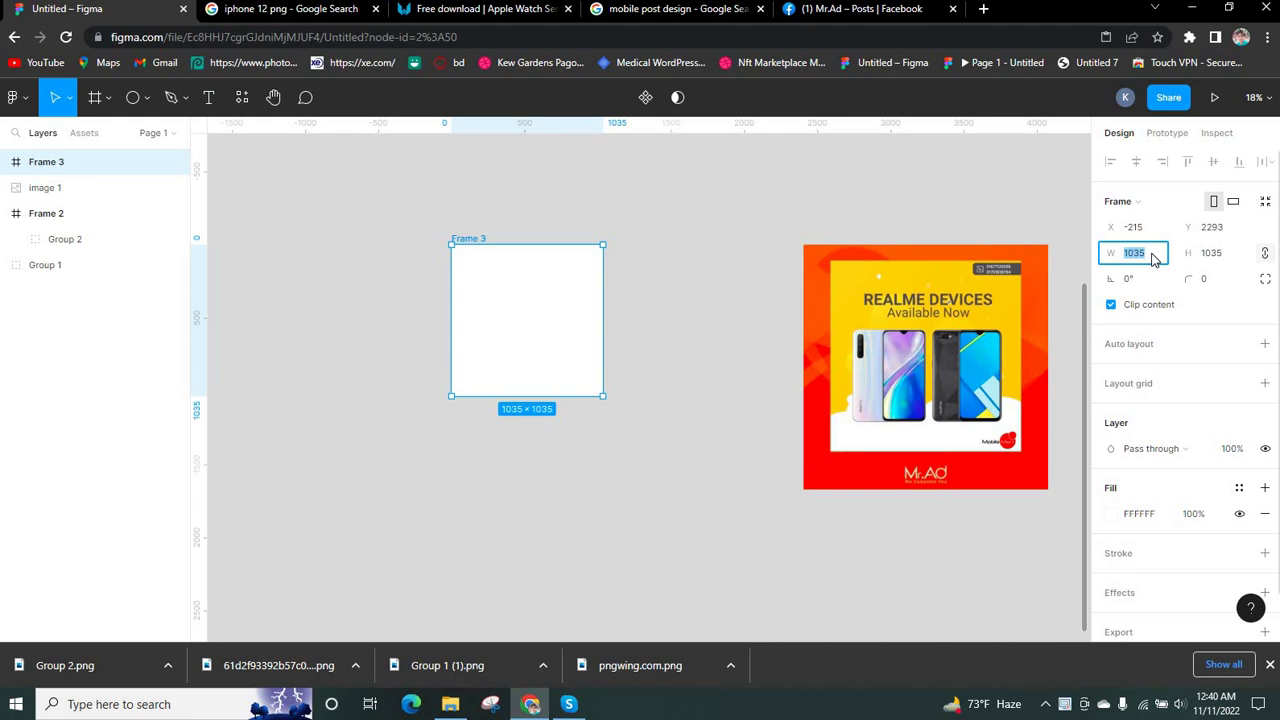
text(1080)
click(770, 342)
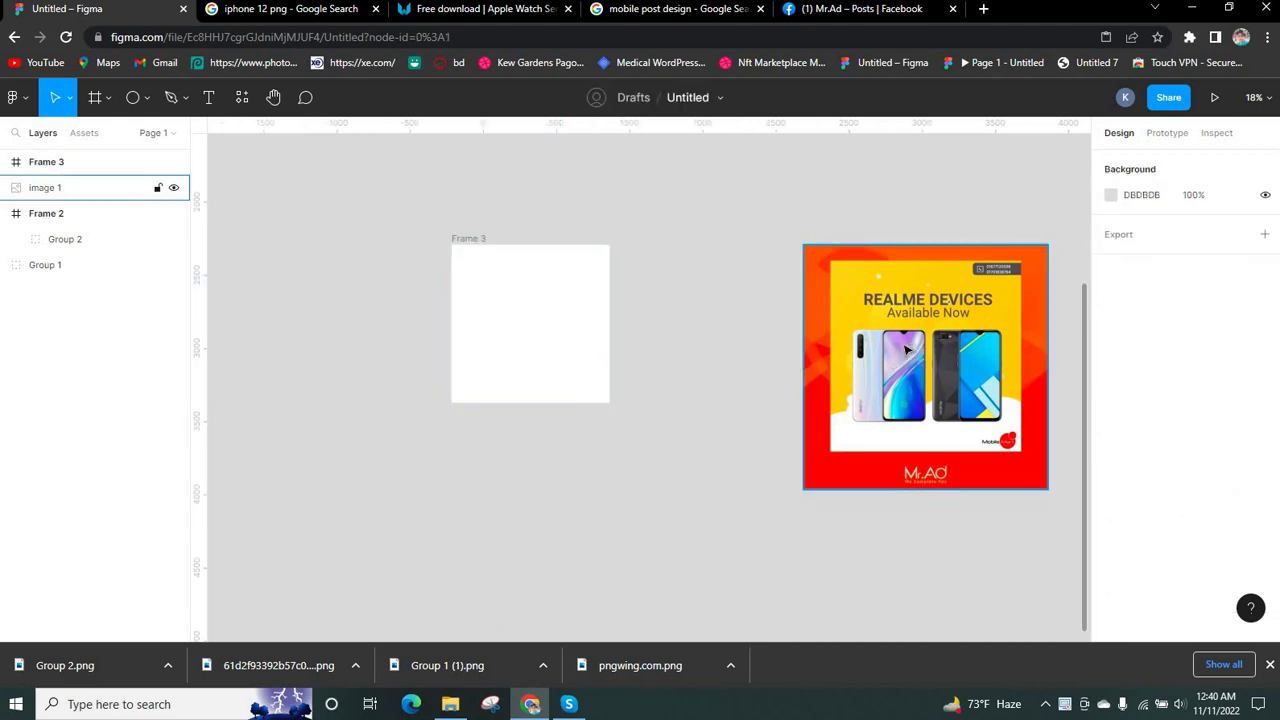
Draw a 1080 × 1080 rectangle that covers the whole new frame from corner to corner
click(457, 248)
scroll(447, 275, up, 2)
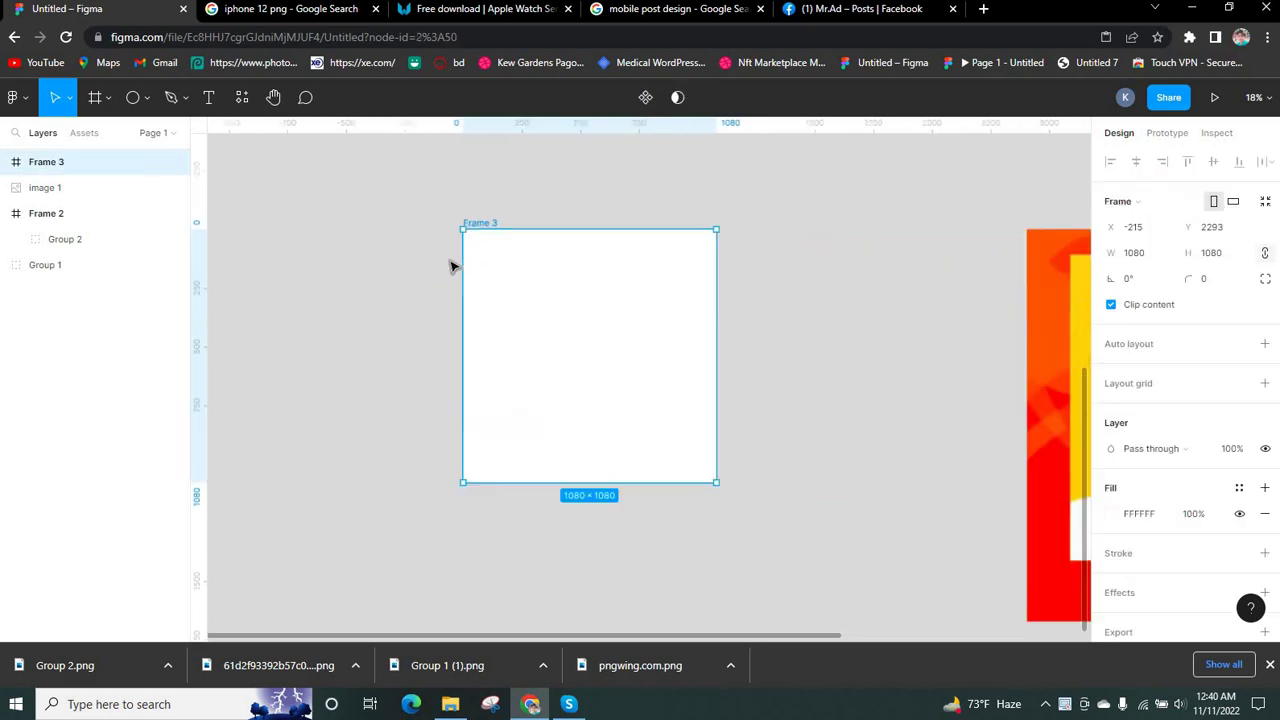
scroll(450, 267, up, 2)
scroll(791, 260, up, 1)
scroll(700, 275, down, 1)
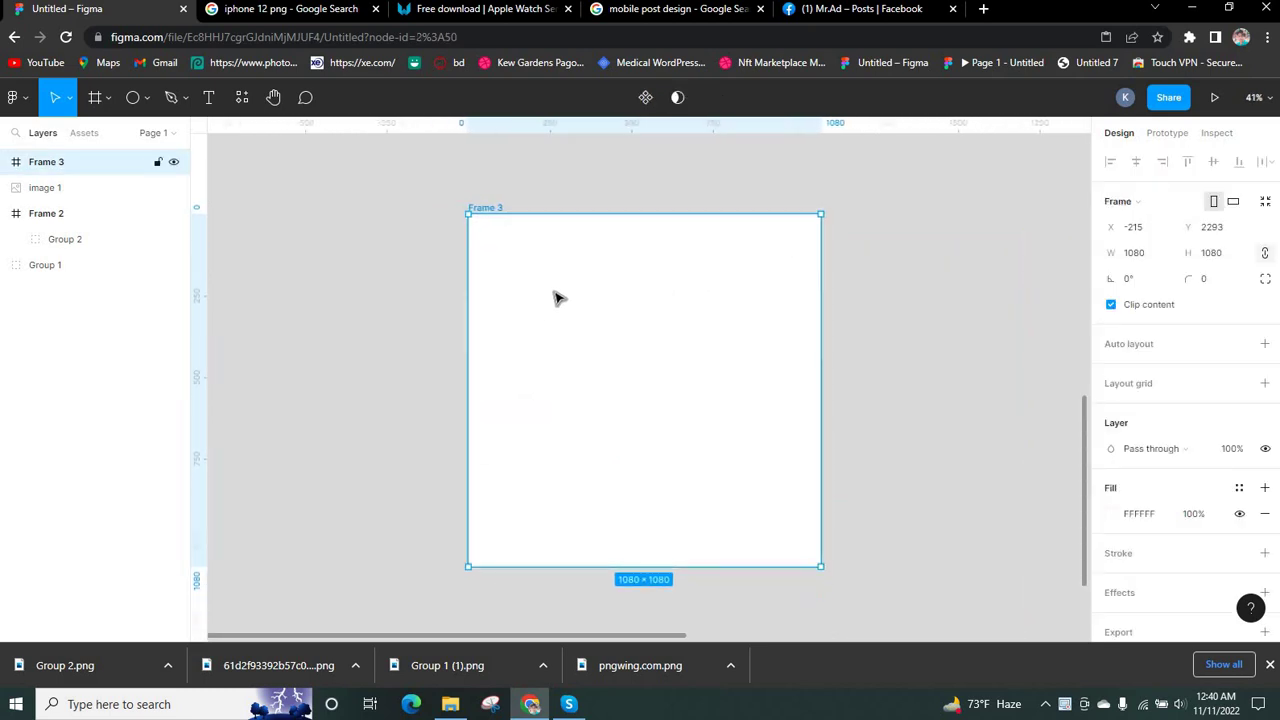
click(855, 298)
click(146, 97)
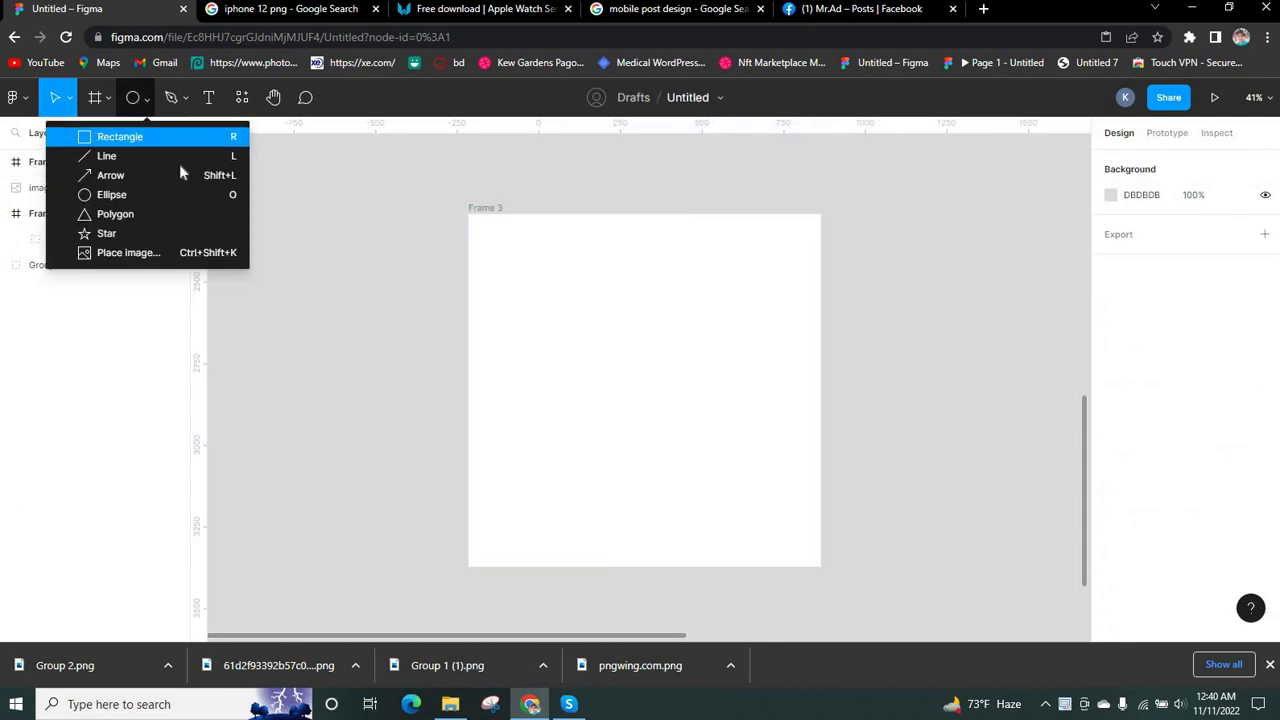
click(100, 134)
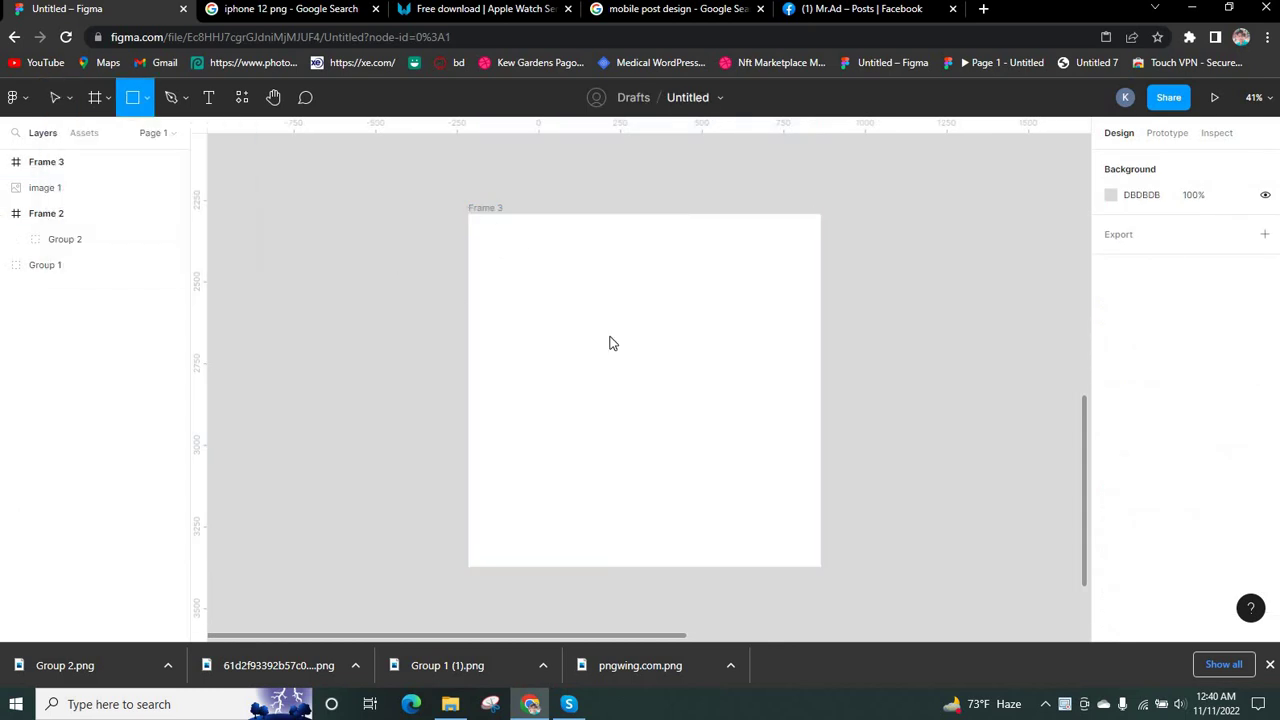
drag(468, 214, 820, 570)
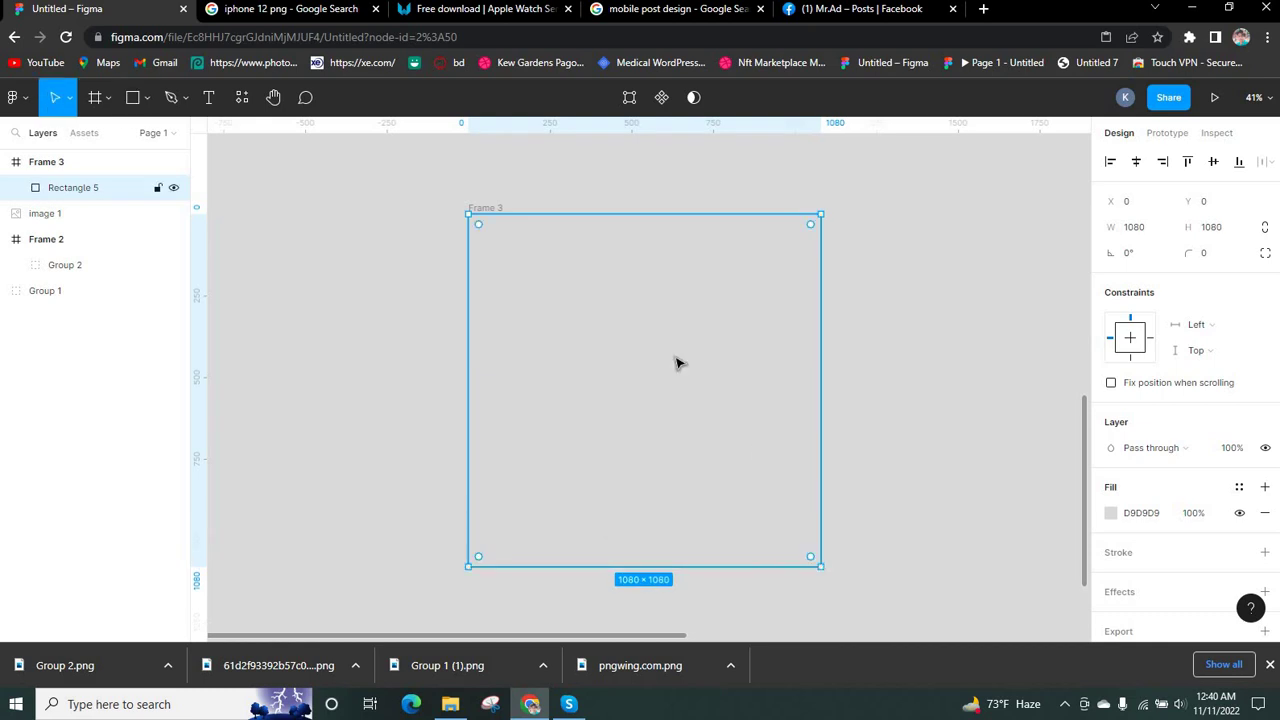
Set the fill colour of the rectangle covering the frame to white, FFFFFF
click(1110, 513)
text(FFFFFF)
key(Return)
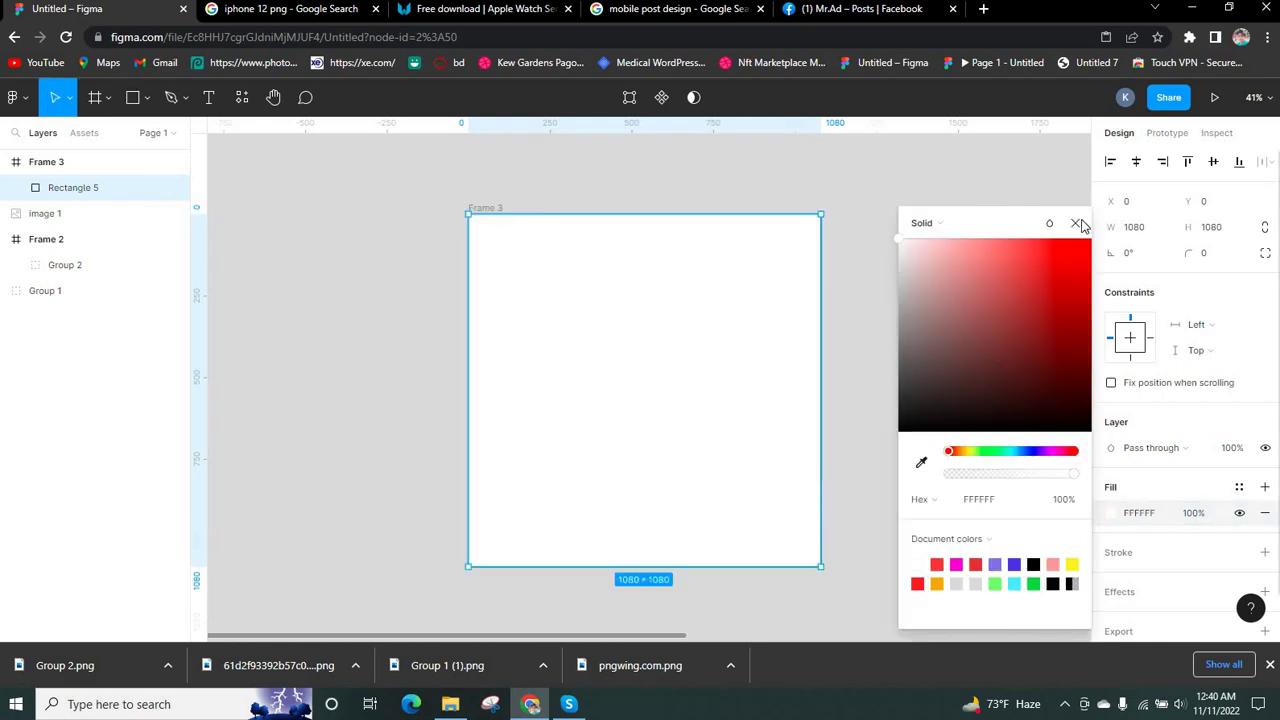
click(1075, 223)
click(883, 317)
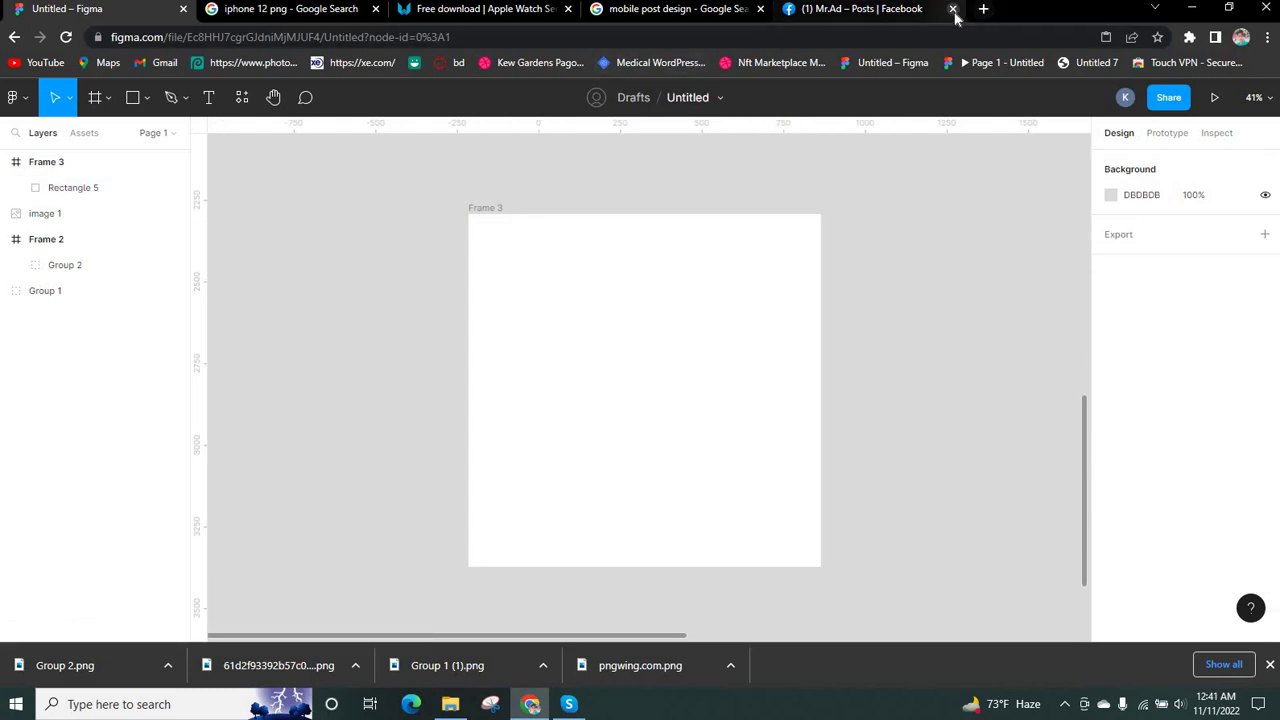
Close the Facebook, Apple Watch download and mobile post design browser tabs, keeping the iPhone 12 PNG search open
click(952, 9)
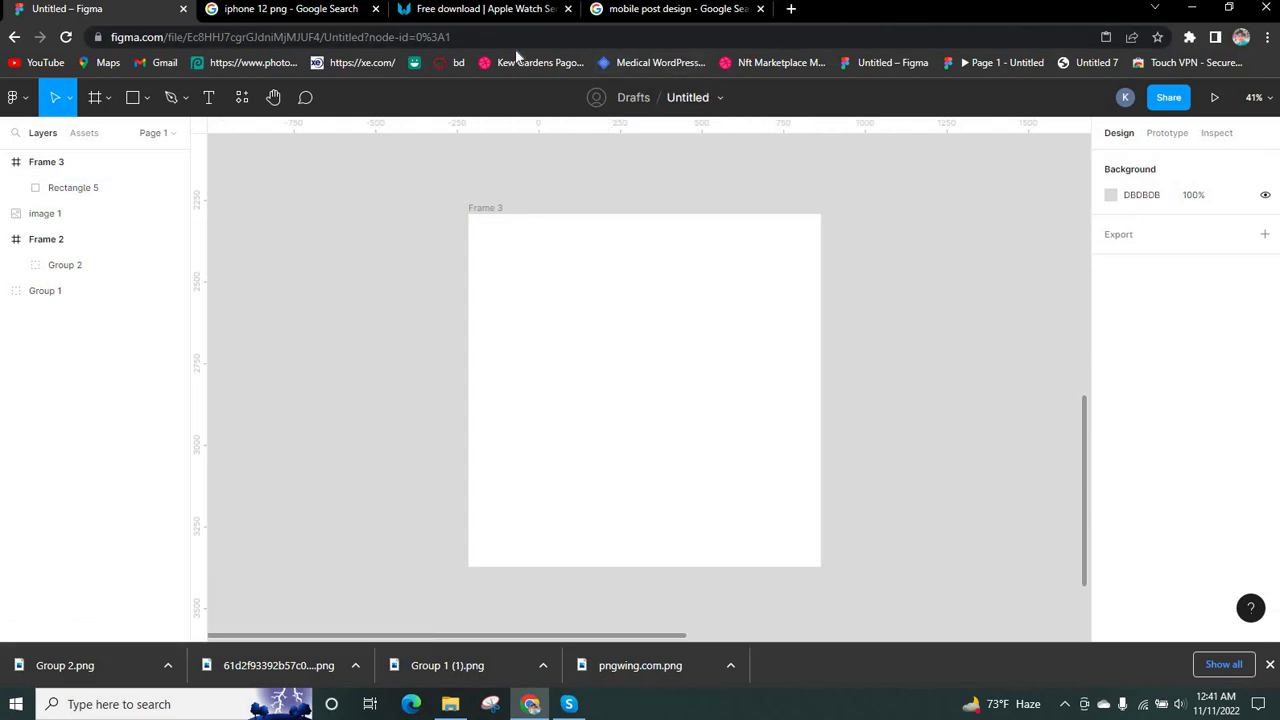
click(317, 15)
click(567, 9)
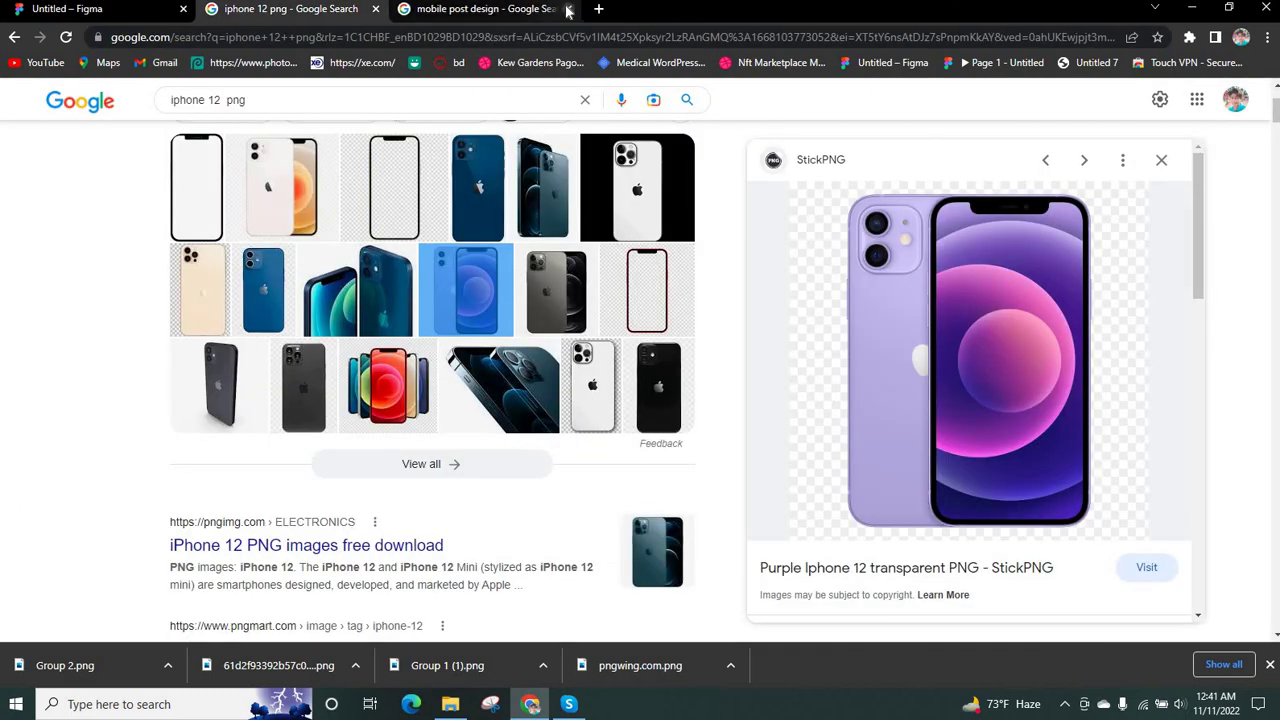
click(568, 9)
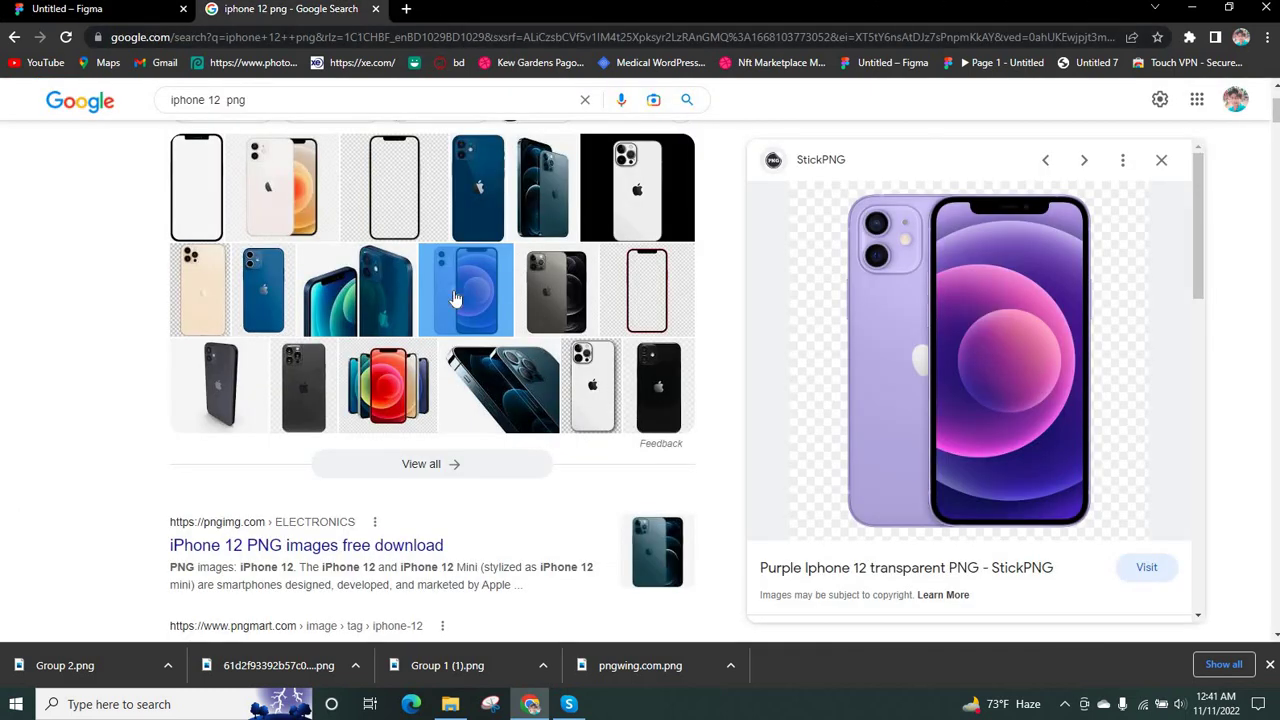
Replace the iPhone 12 PNG query with a Google search for "mackbook air 2022"
scroll(267, 178, up, 1)
scroll(267, 178, up, 2)
drag(276, 117, 168, 118)
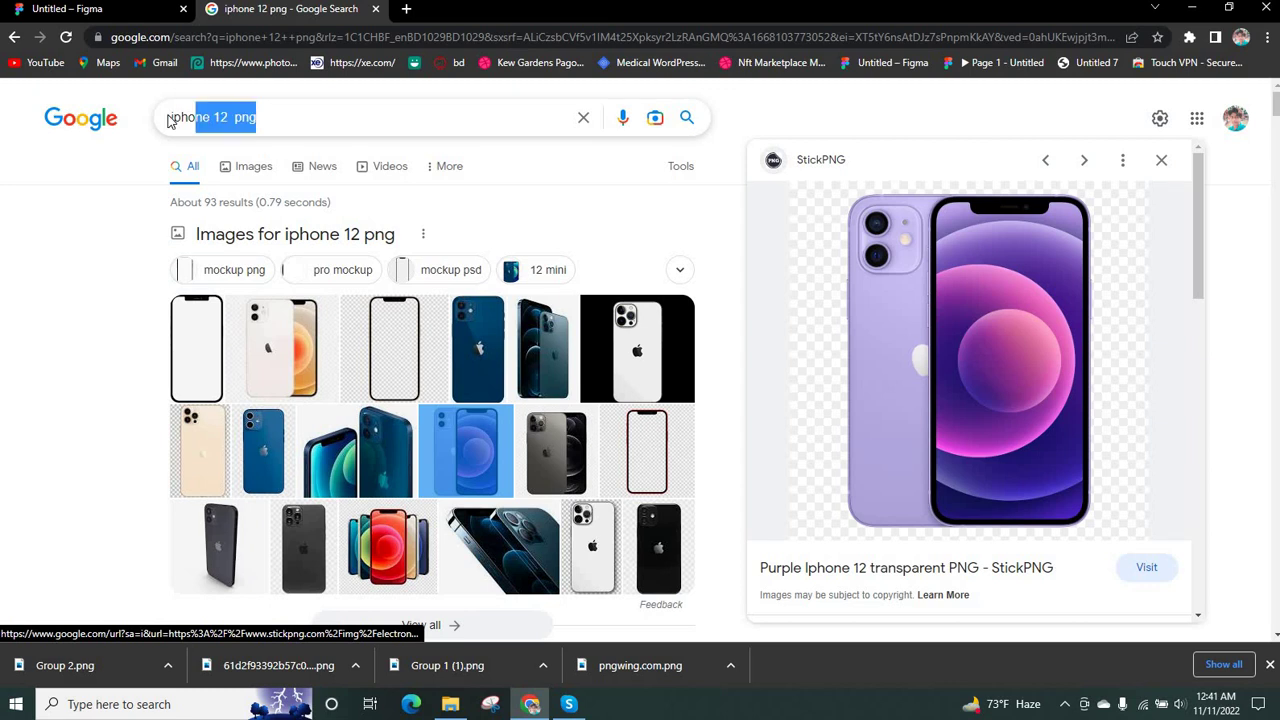
text(m)
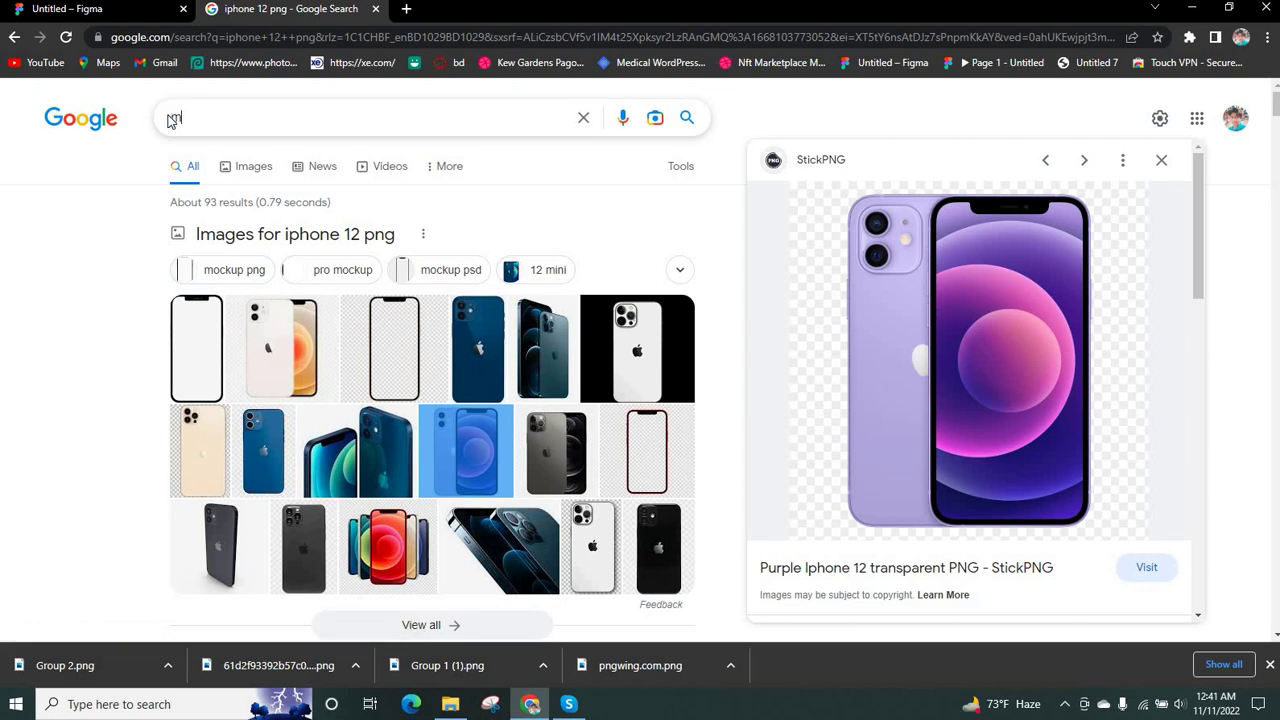
key(BackSpace)
text(ma)
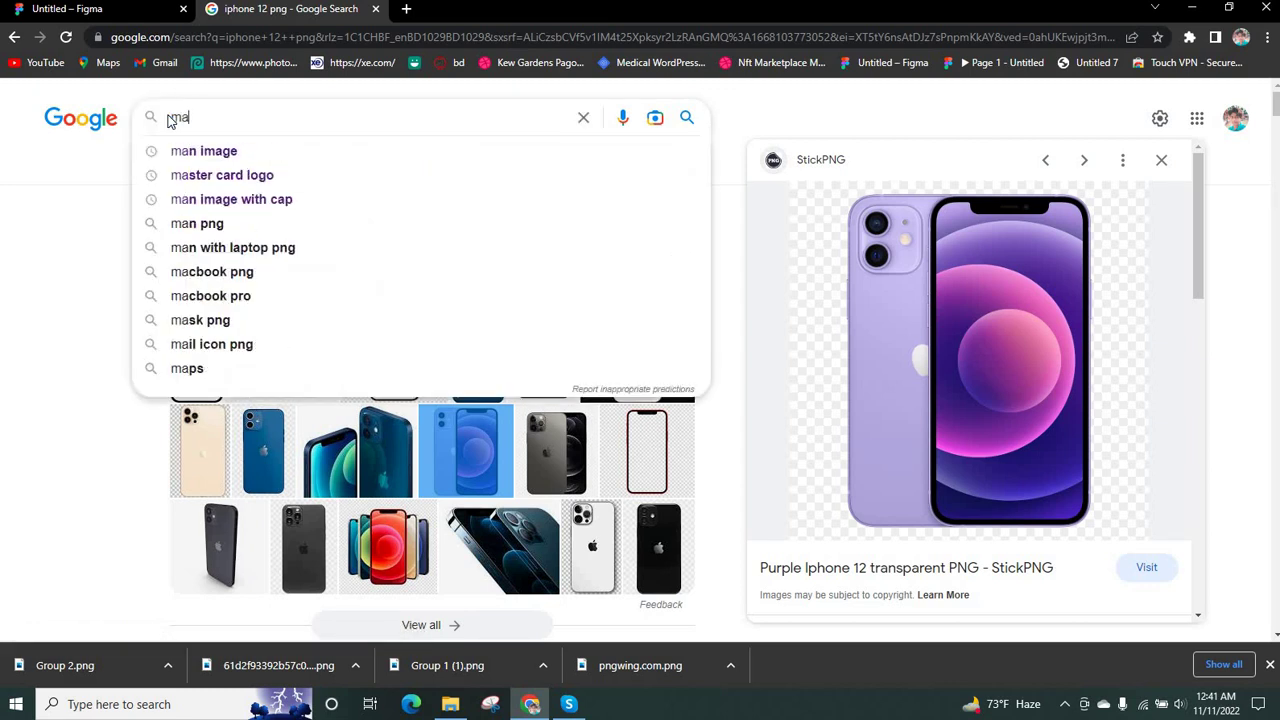
text(ckbook )
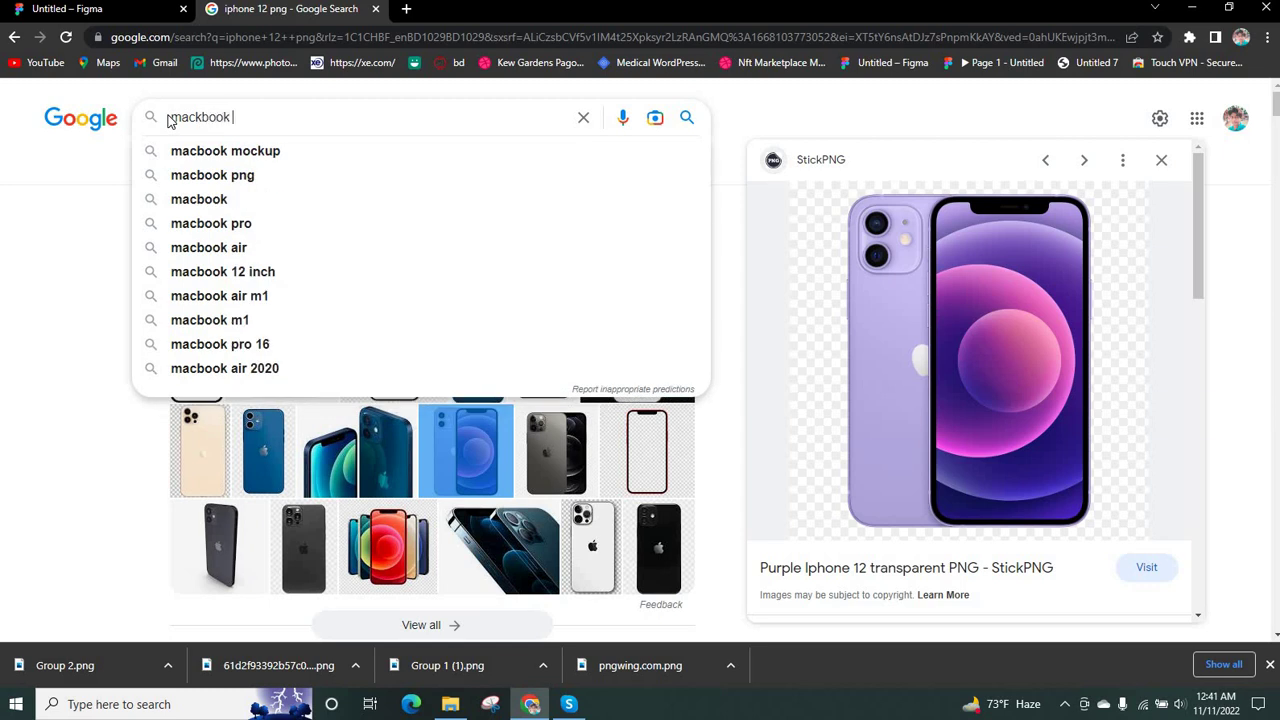
text(air 2)
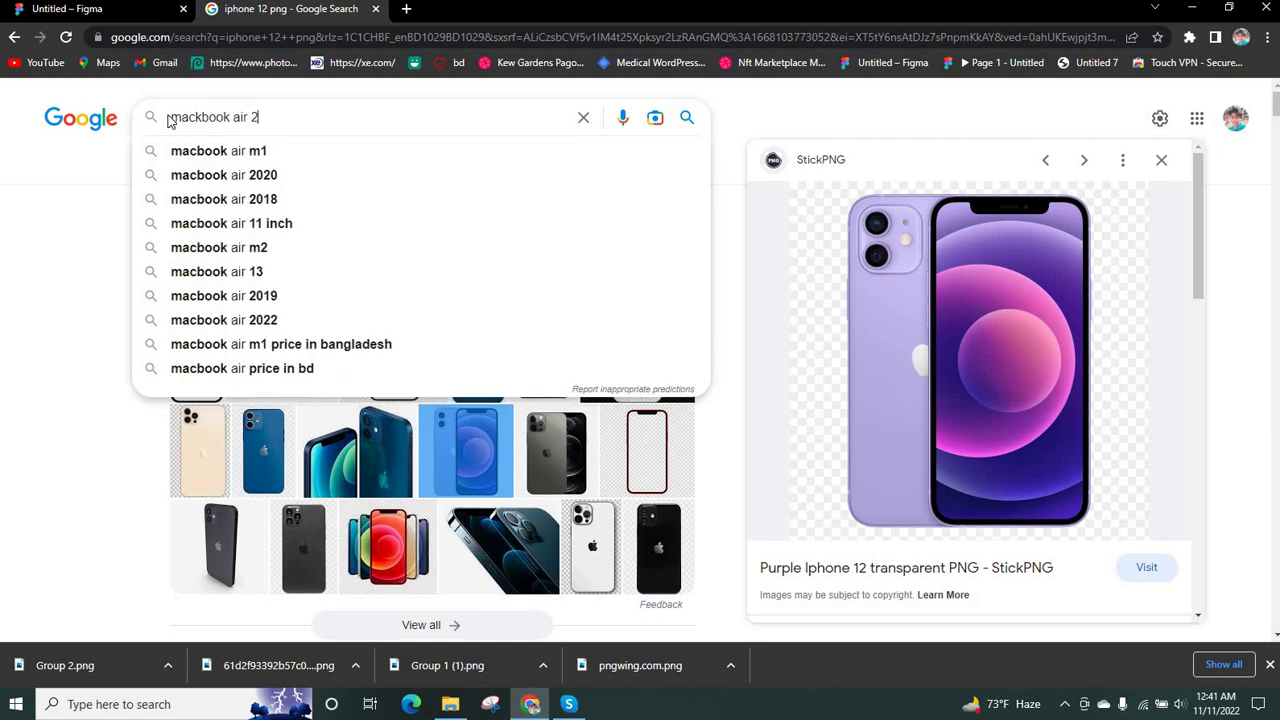
text(022)
key(Return)
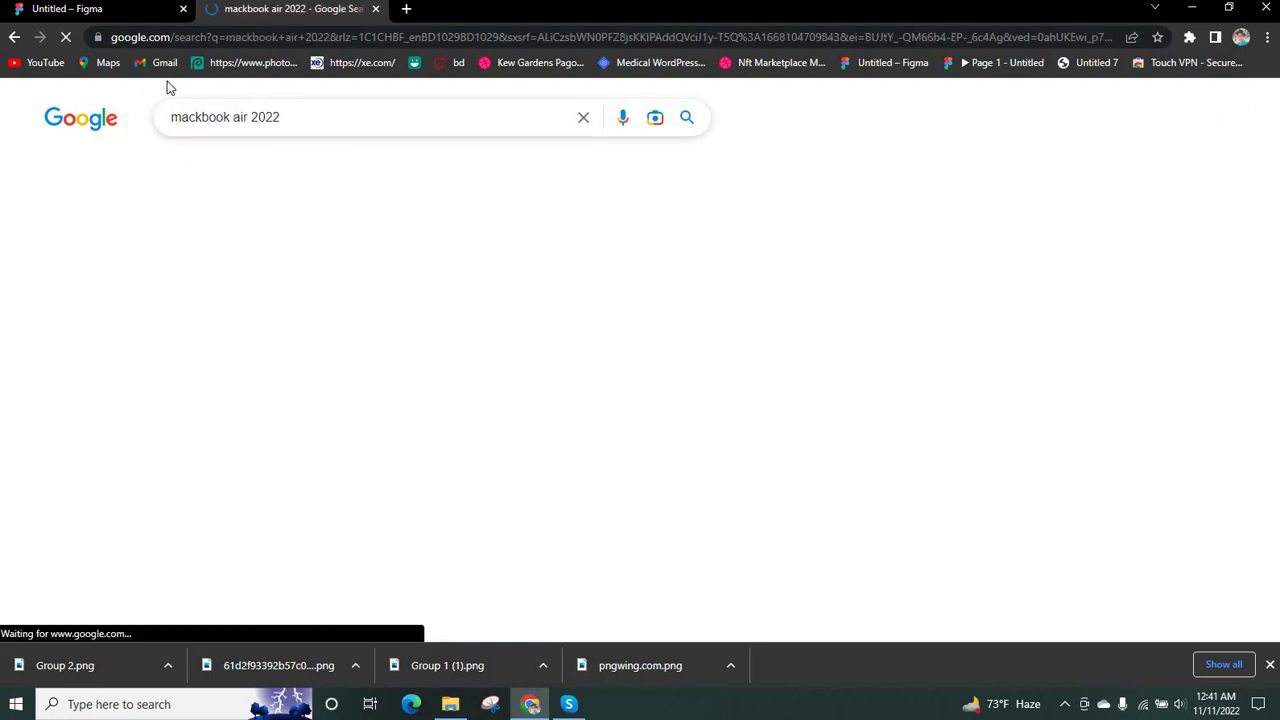
Extend the Google query to "mackbook air 2022 png" and run the search again
click(329, 106)
text(p)
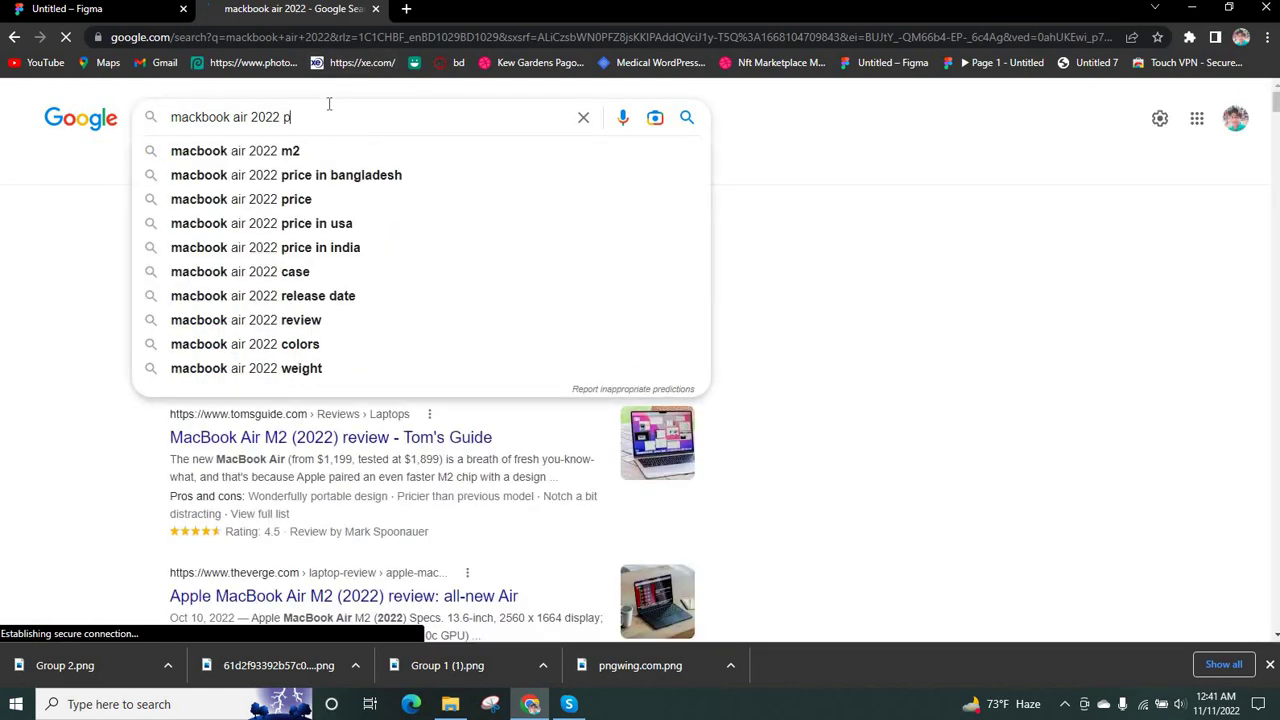
text(ng)
key(Return)
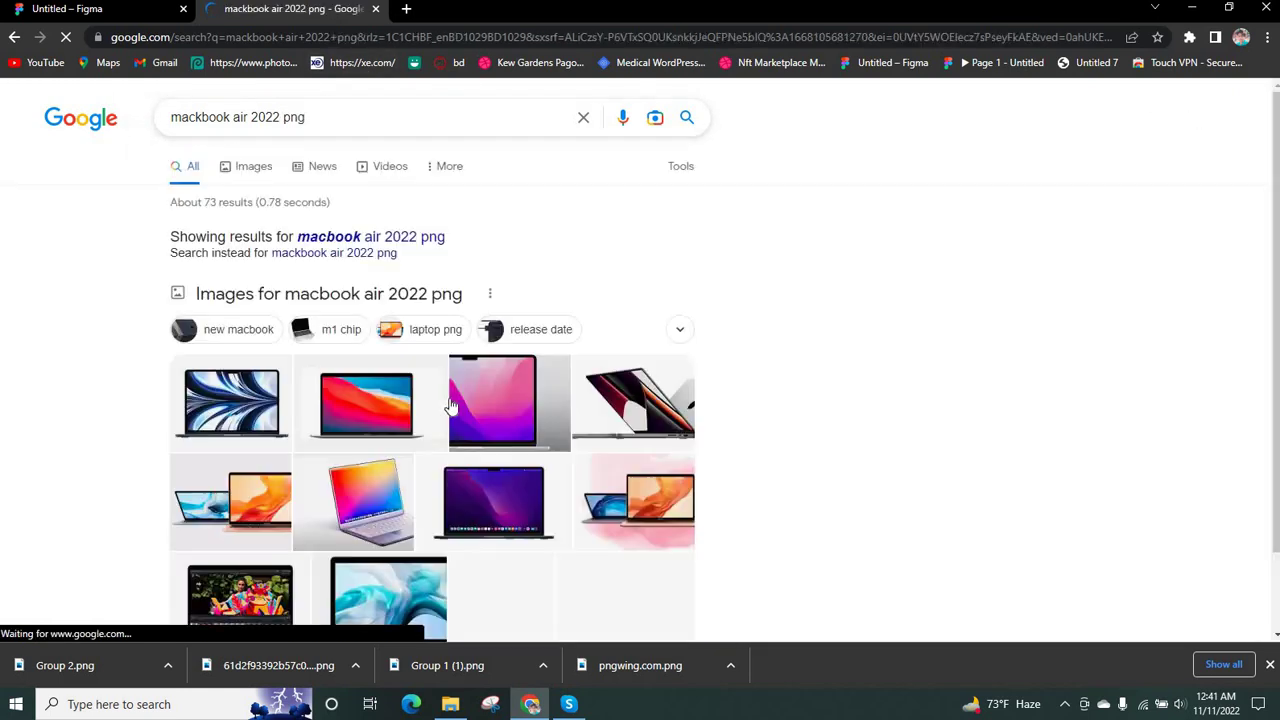
Open the pngimg.com search result for free MacBook PNG images
scroll(403, 495, down, 1)
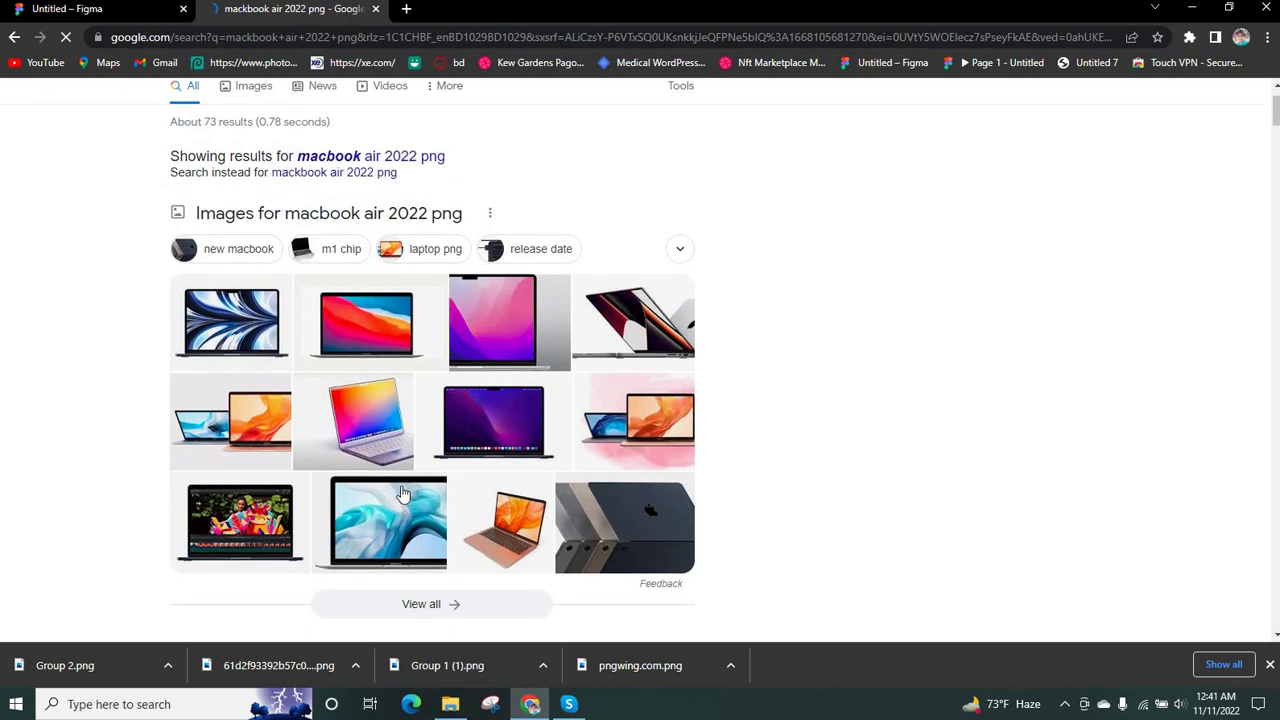
scroll(403, 497, down, 3)
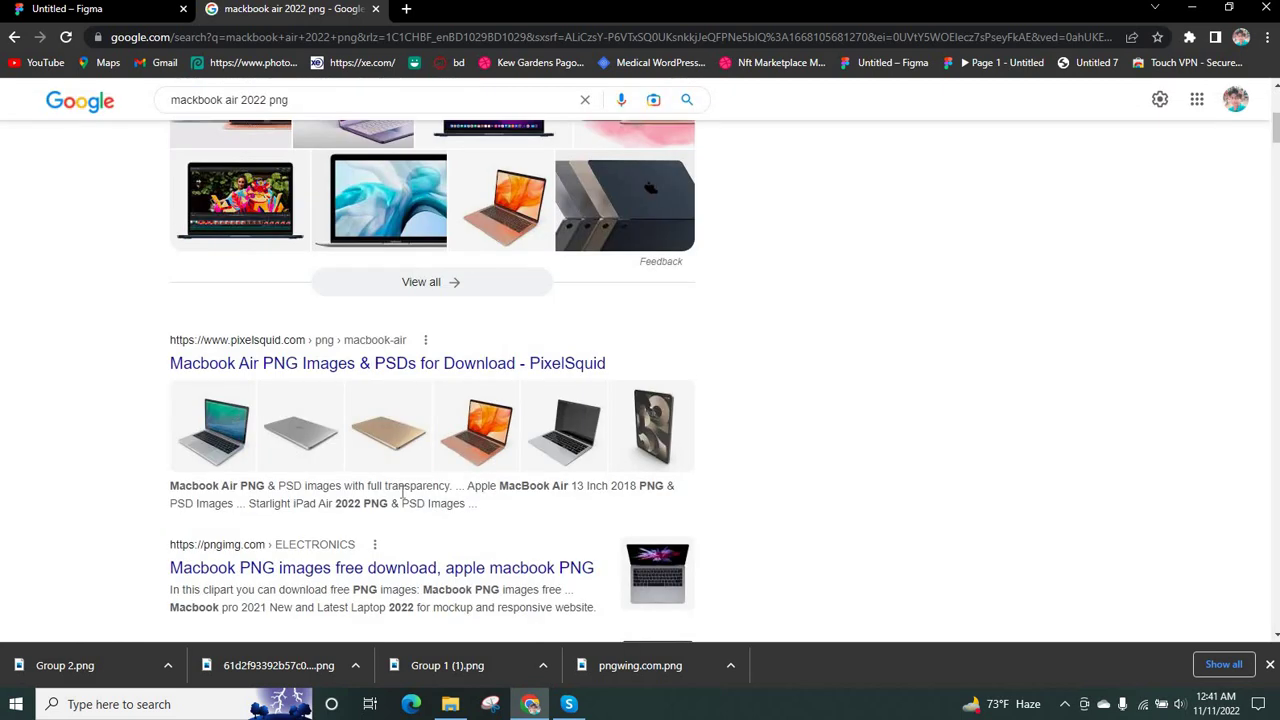
scroll(415, 373, down, 2)
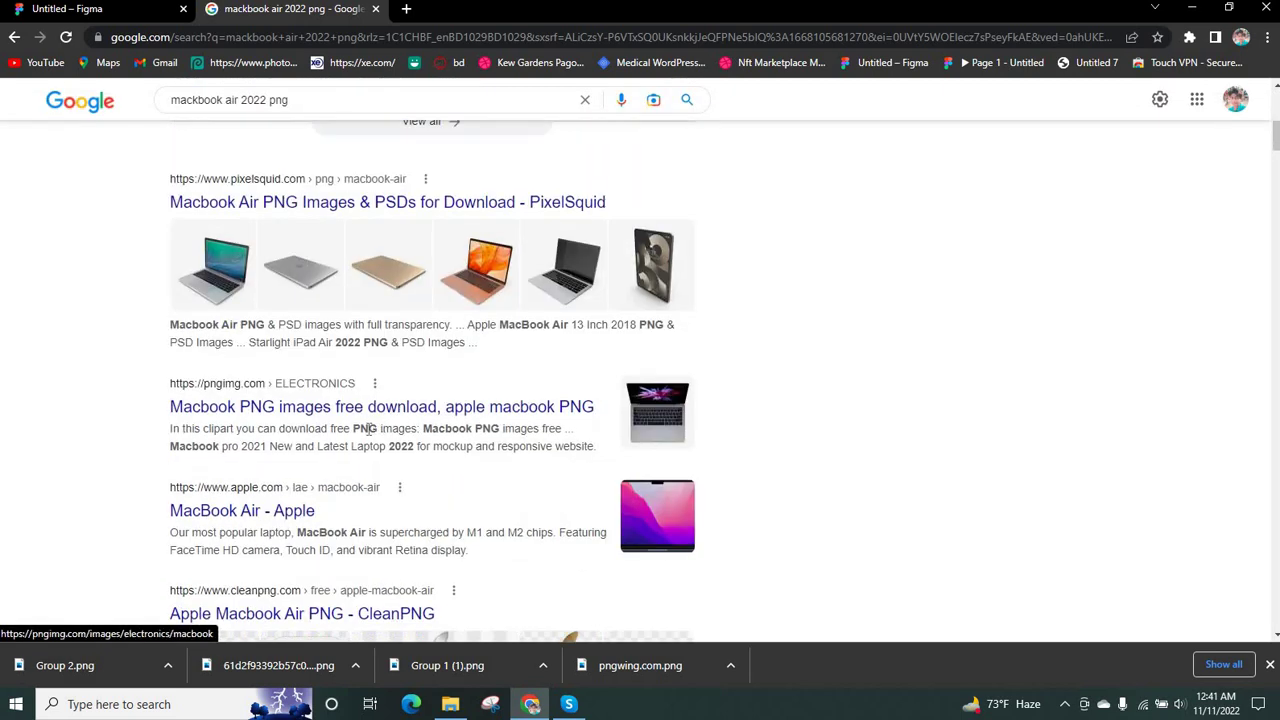
click(342, 413)
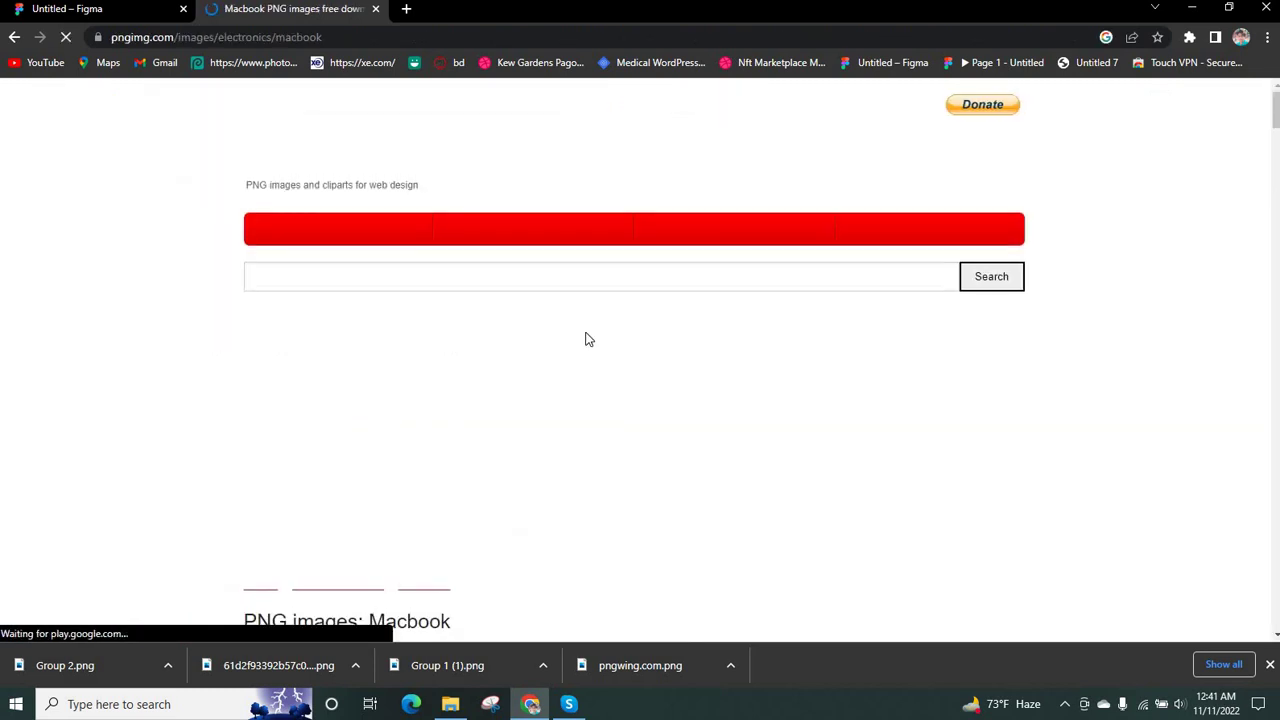
Browse the MacBook PNG gallery and open the page of the angled white MacBook image with 2197x1963 resolution
scroll(591, 337, down, 12)
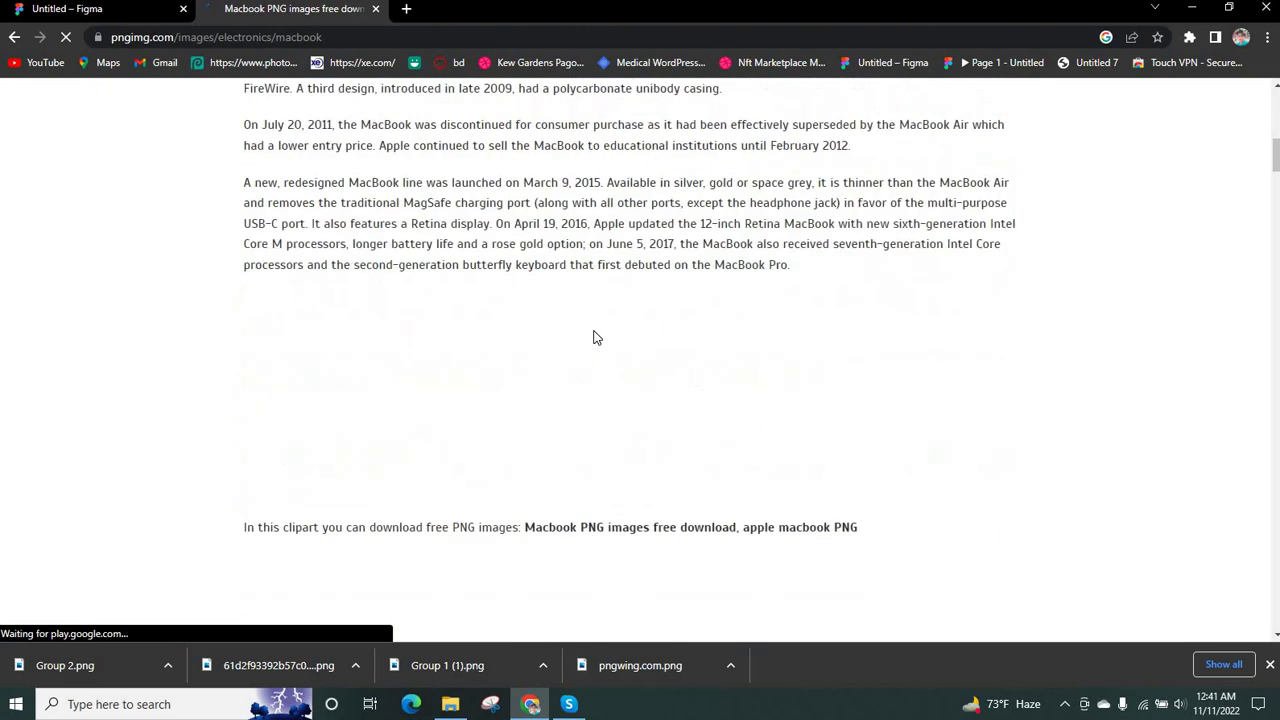
scroll(598, 336, down, 9)
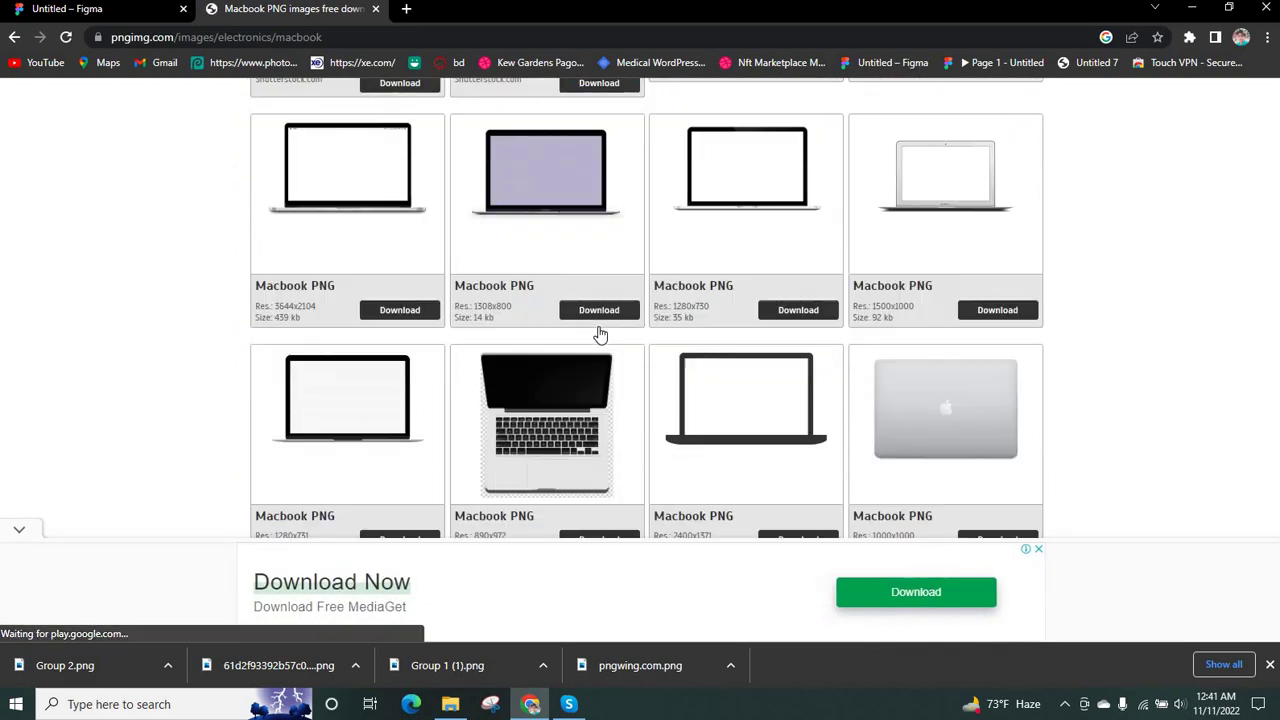
scroll(600, 337, up, 20)
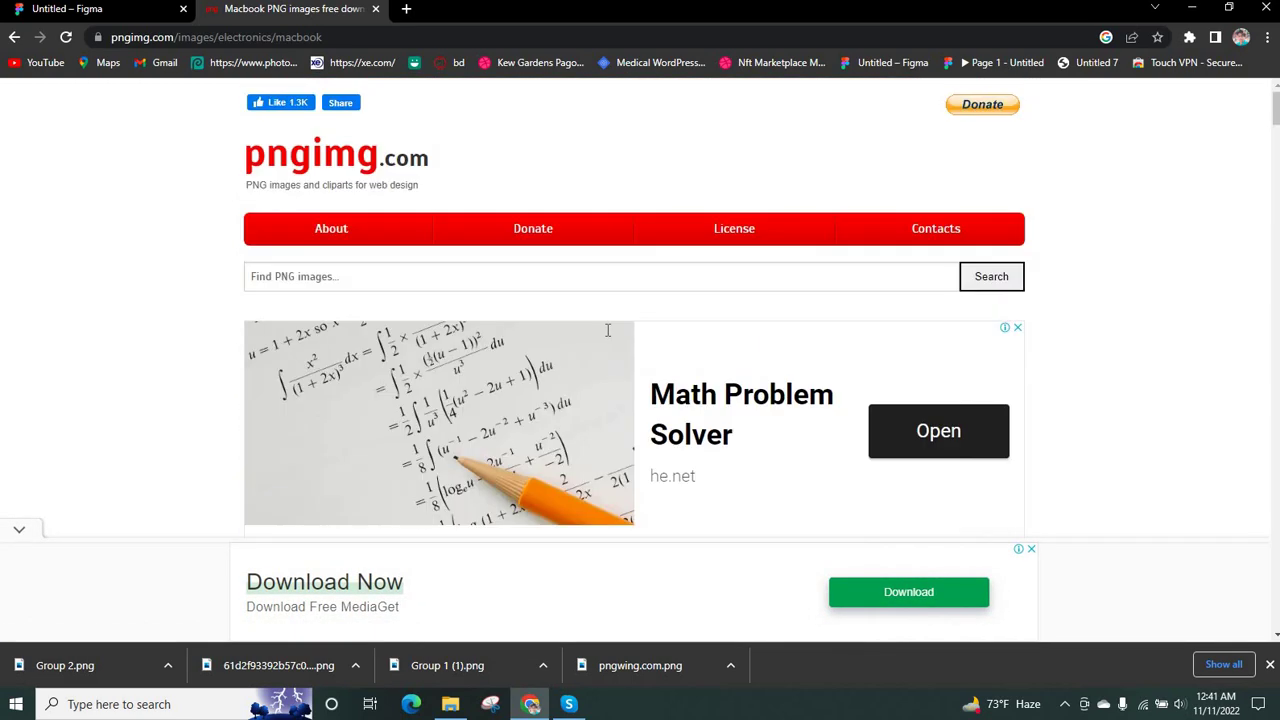
scroll(613, 335, down, 5)
scroll(615, 337, down, 12)
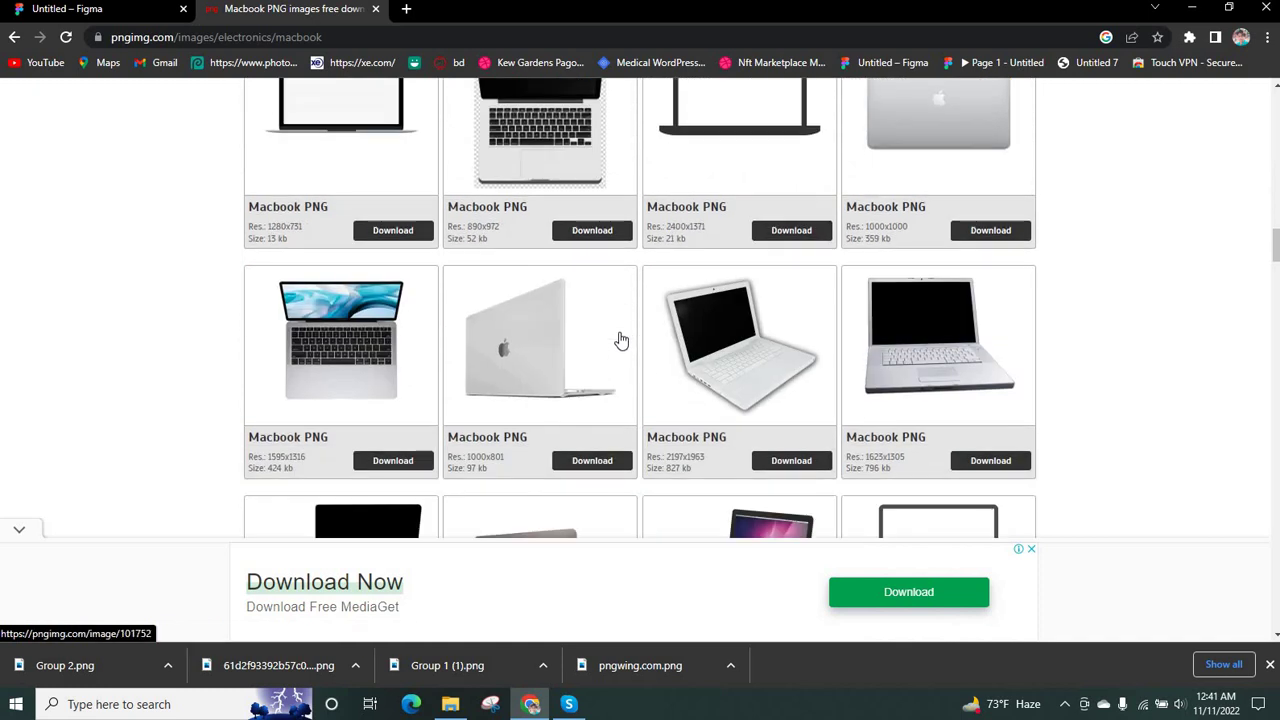
scroll(620, 340, down, 3)
scroll(620, 340, up, 3)
scroll(620, 340, down, 1)
scroll(620, 340, down, 10)
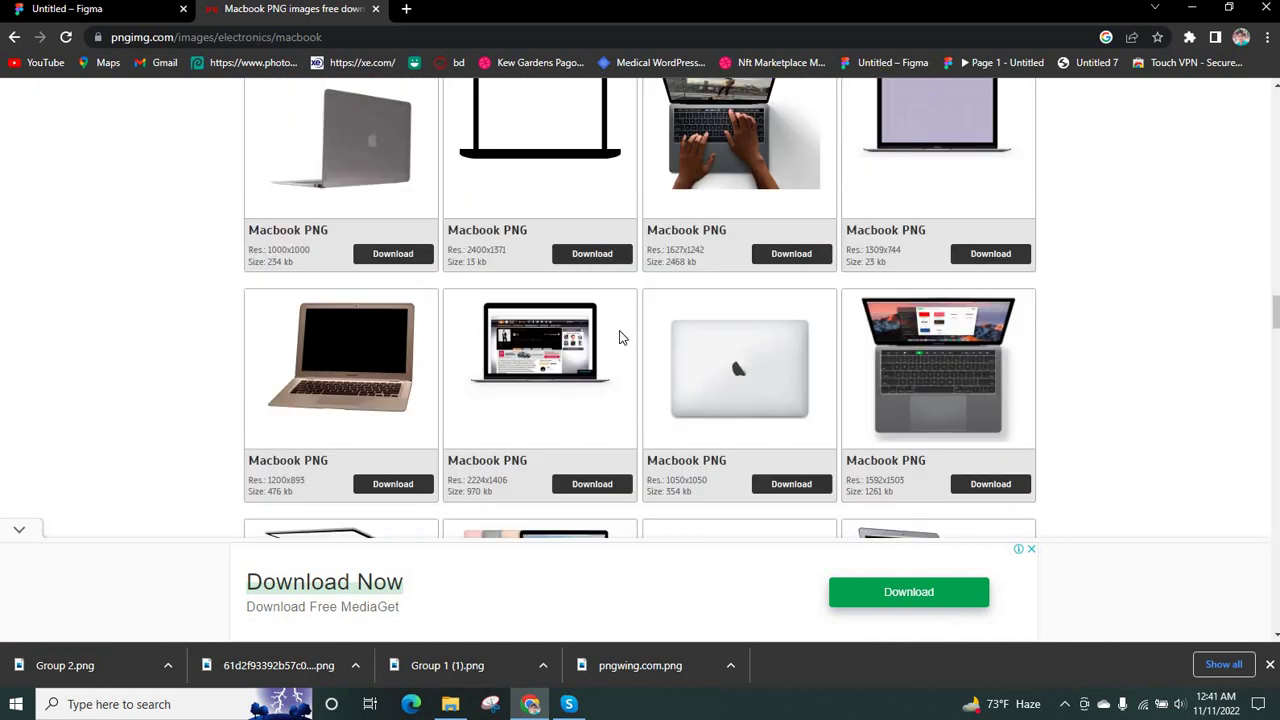
scroll(620, 340, down, 10)
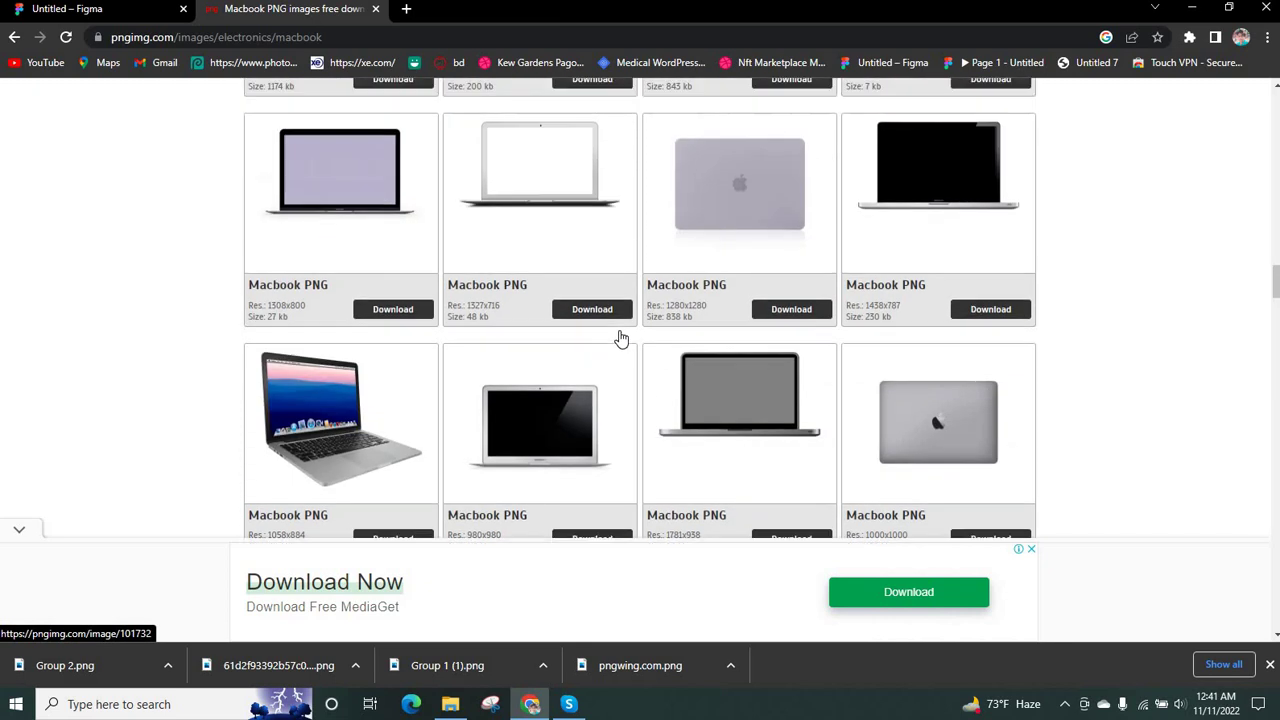
scroll(620, 338, up, 3)
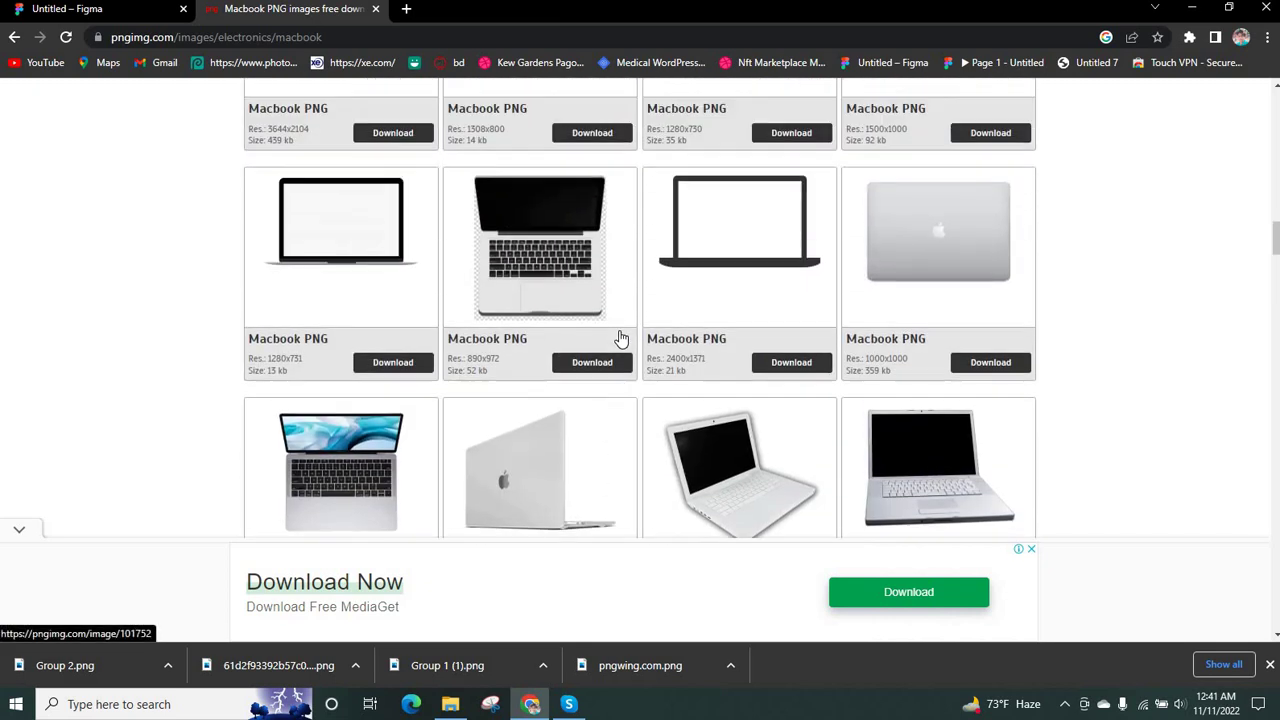
scroll(350, 308, down, 4)
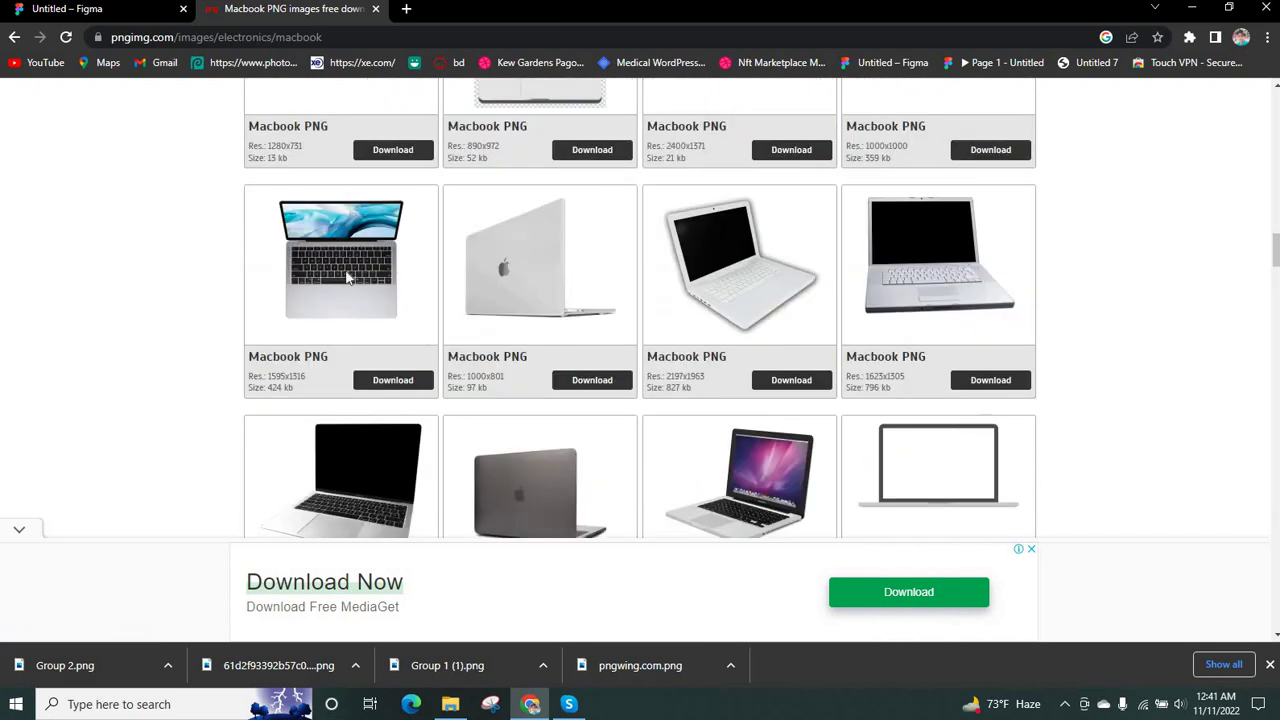
click(705, 278)
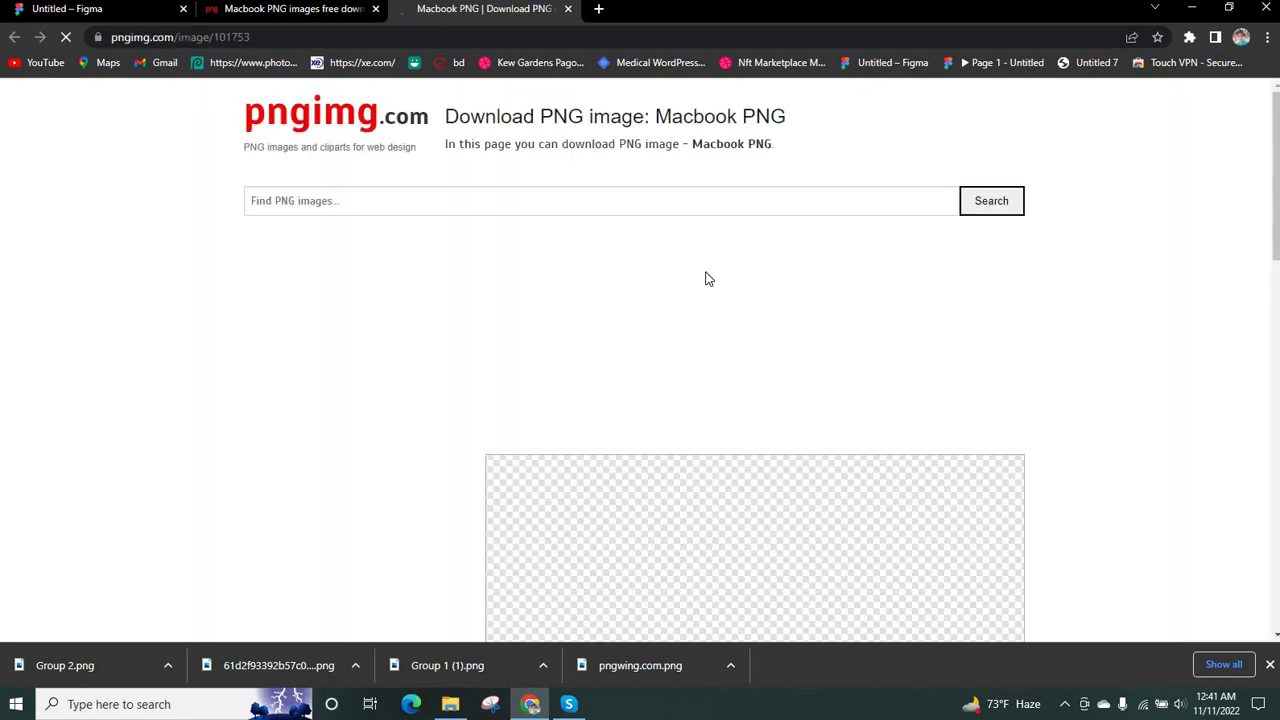
Copy the silver MacBook PNG with the blue wallpaper from its pngimg.com page
scroll(553, 330, down, 2)
scroll(553, 333, down, 2)
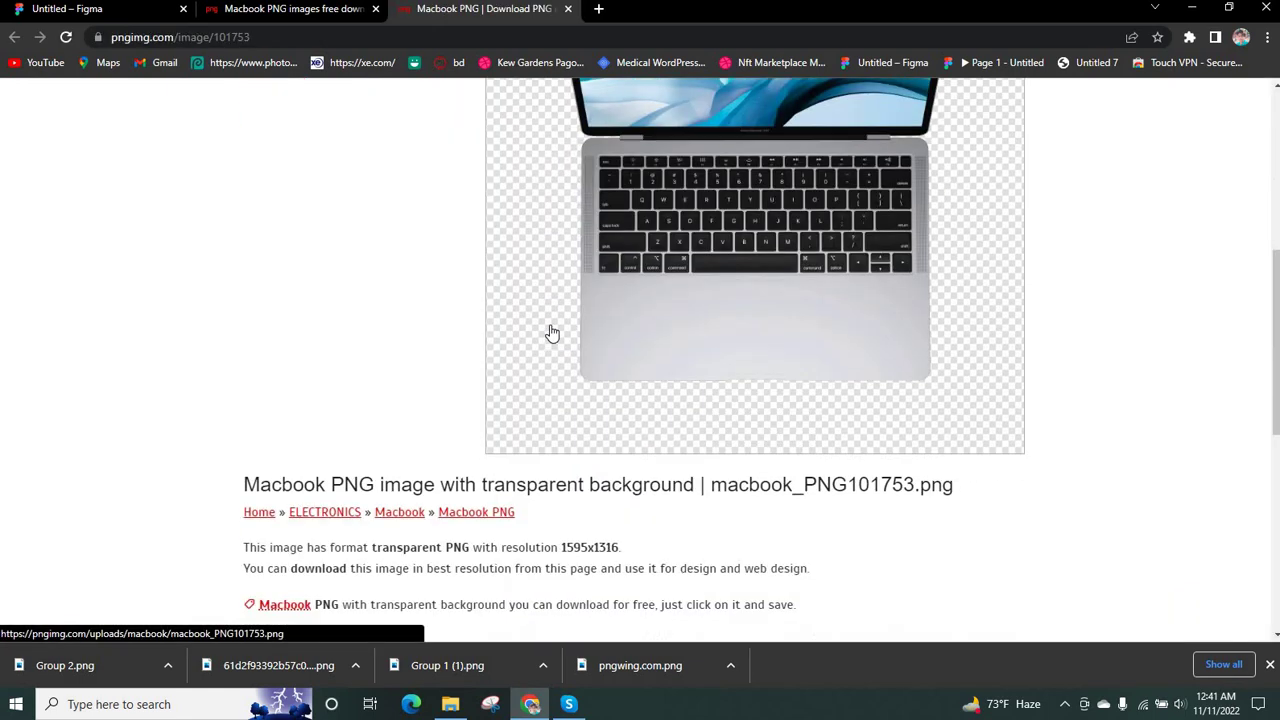
scroll(553, 333, down, 6)
scroll(553, 333, up, 8)
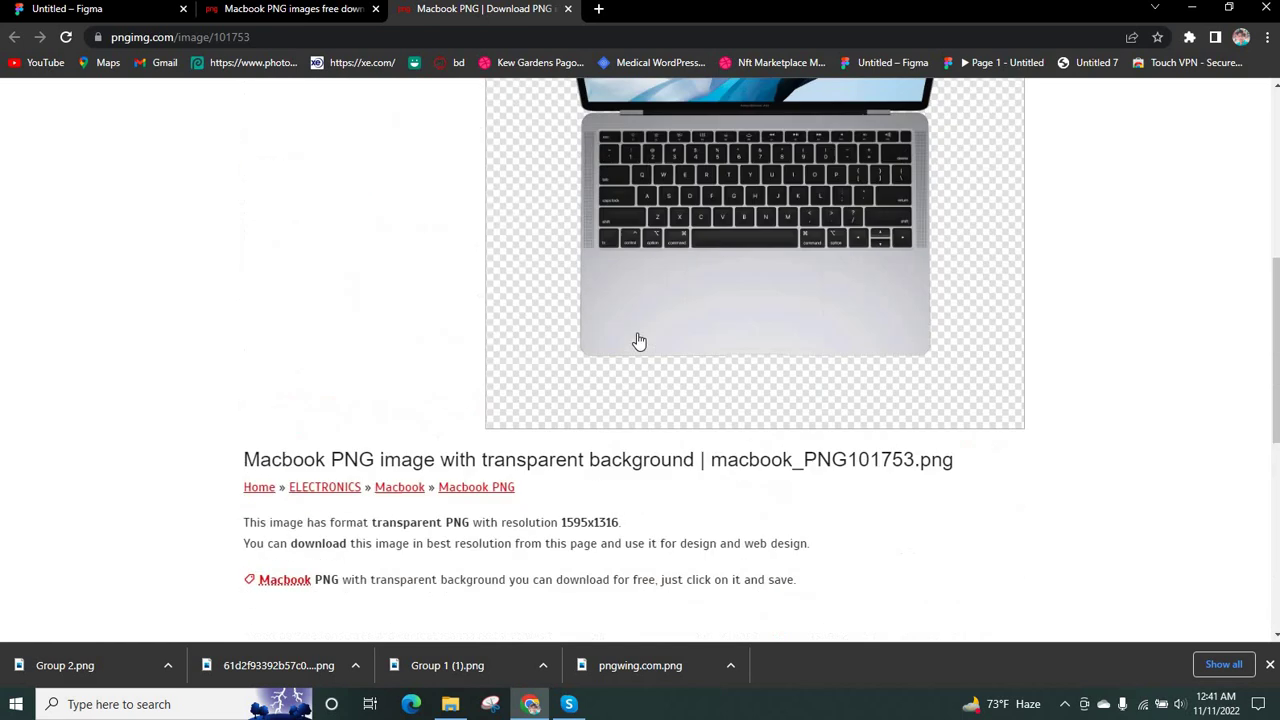
right_click(670, 301)
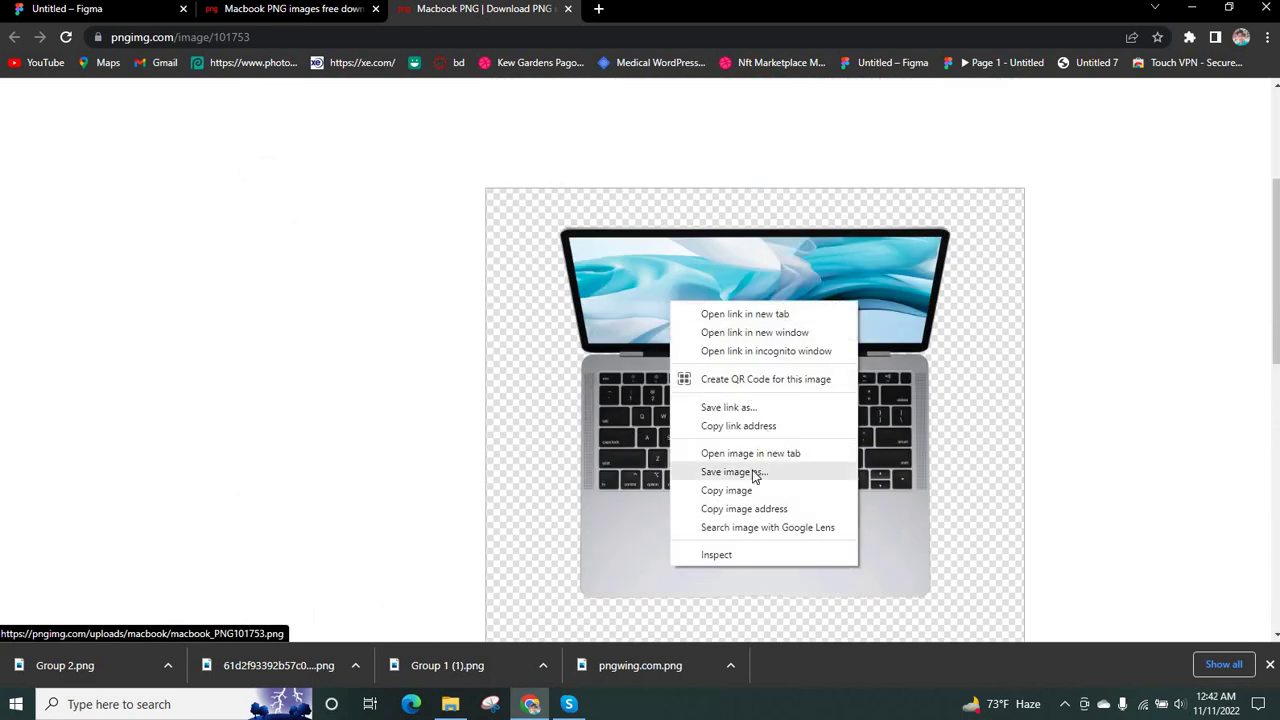
click(726, 490)
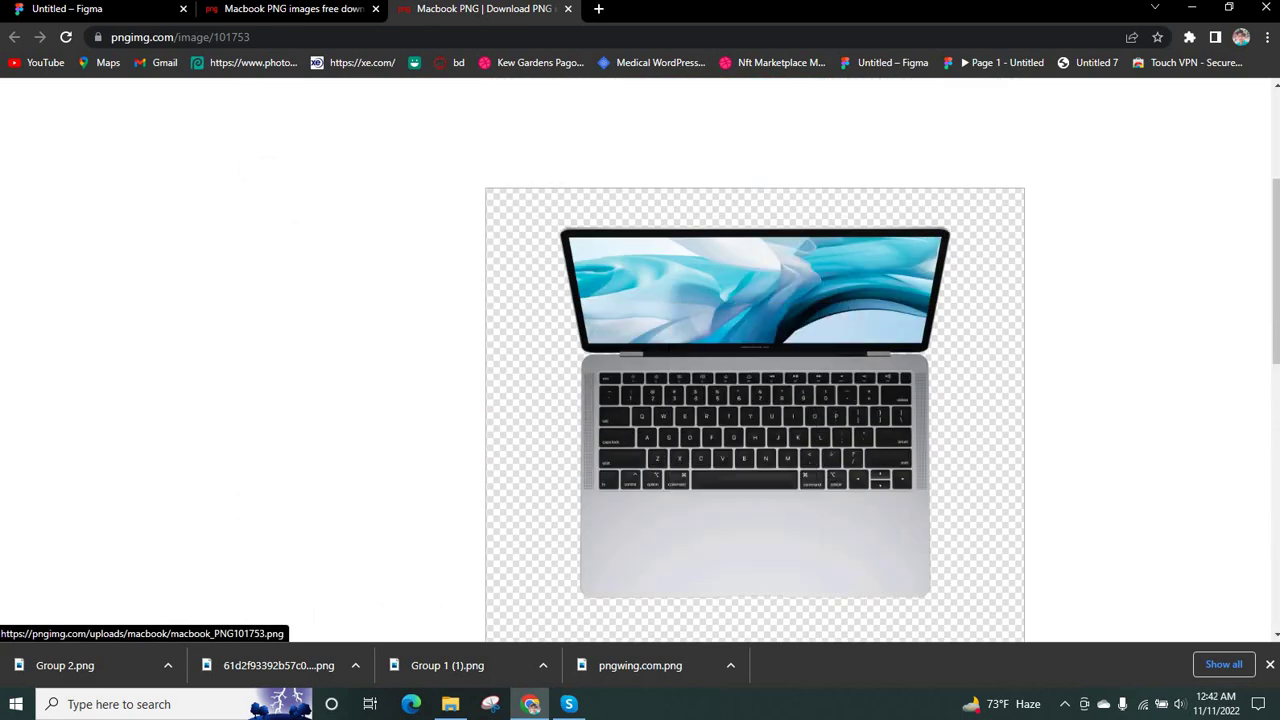
Switch to the Figma file, paste the copied MacBook image and move it beside the empty Frame 3
click(63, 10)
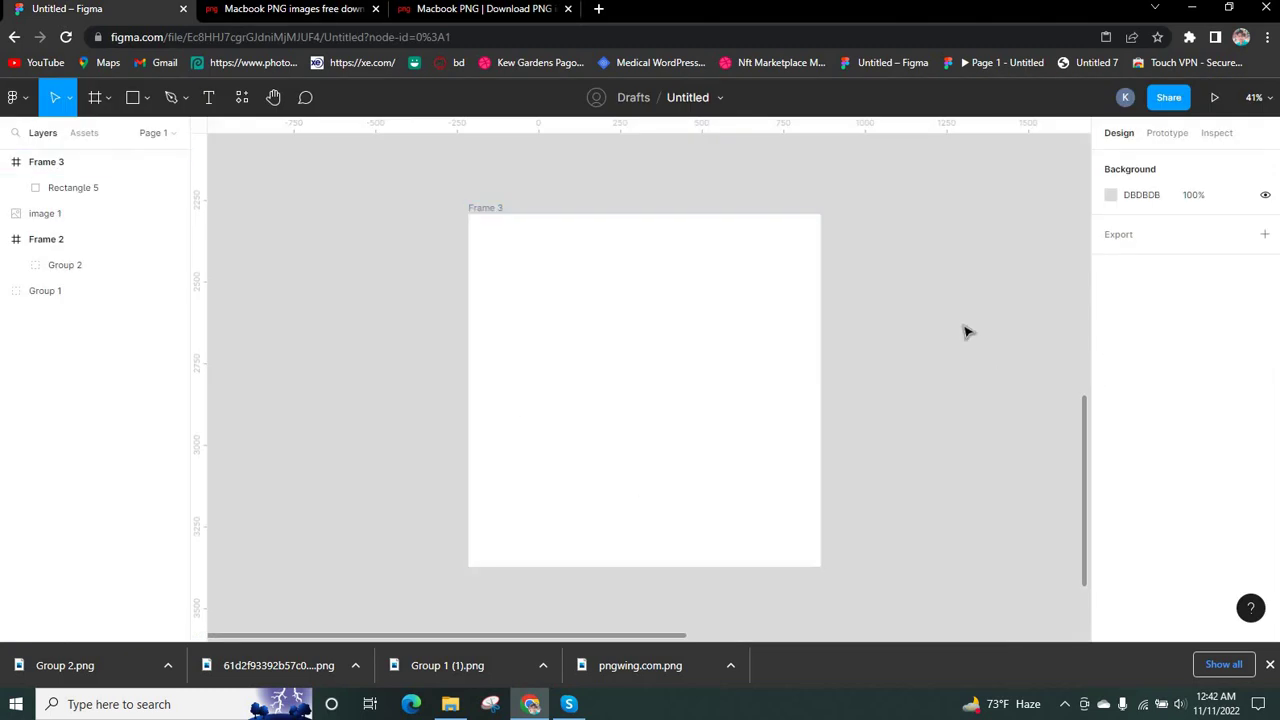
key(ctrl+v)
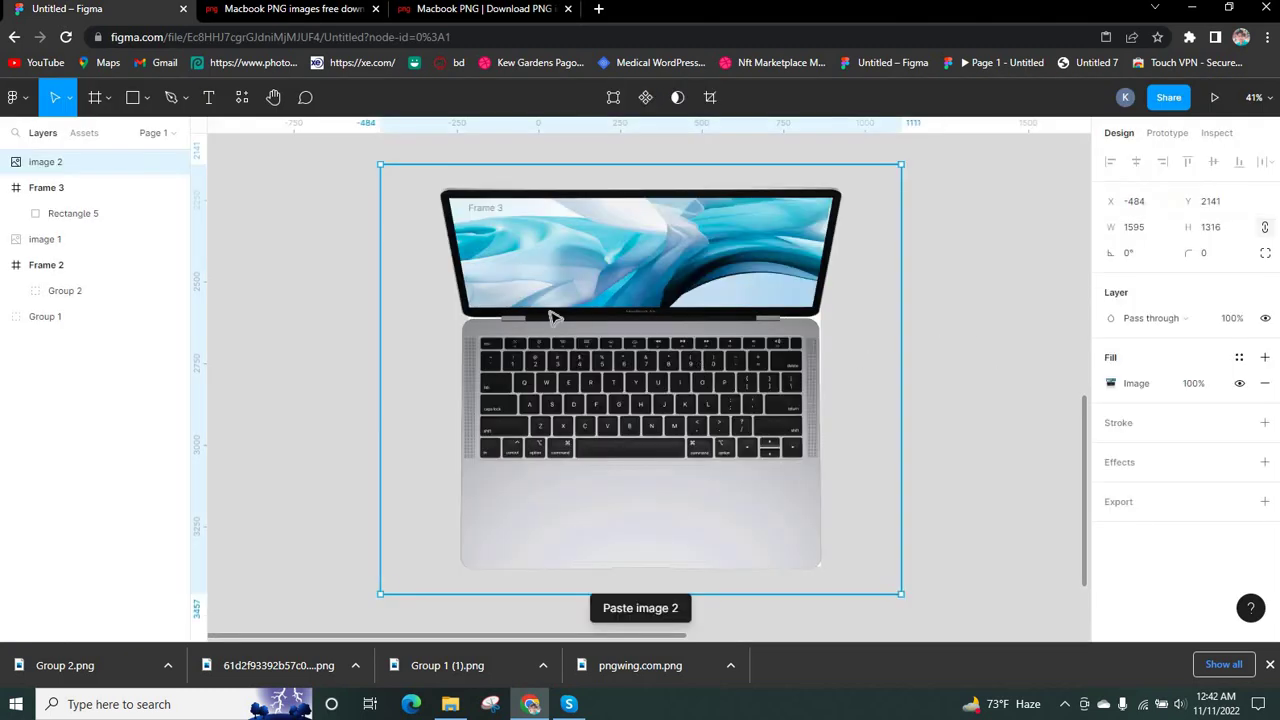
drag(823, 400, 936, 319)
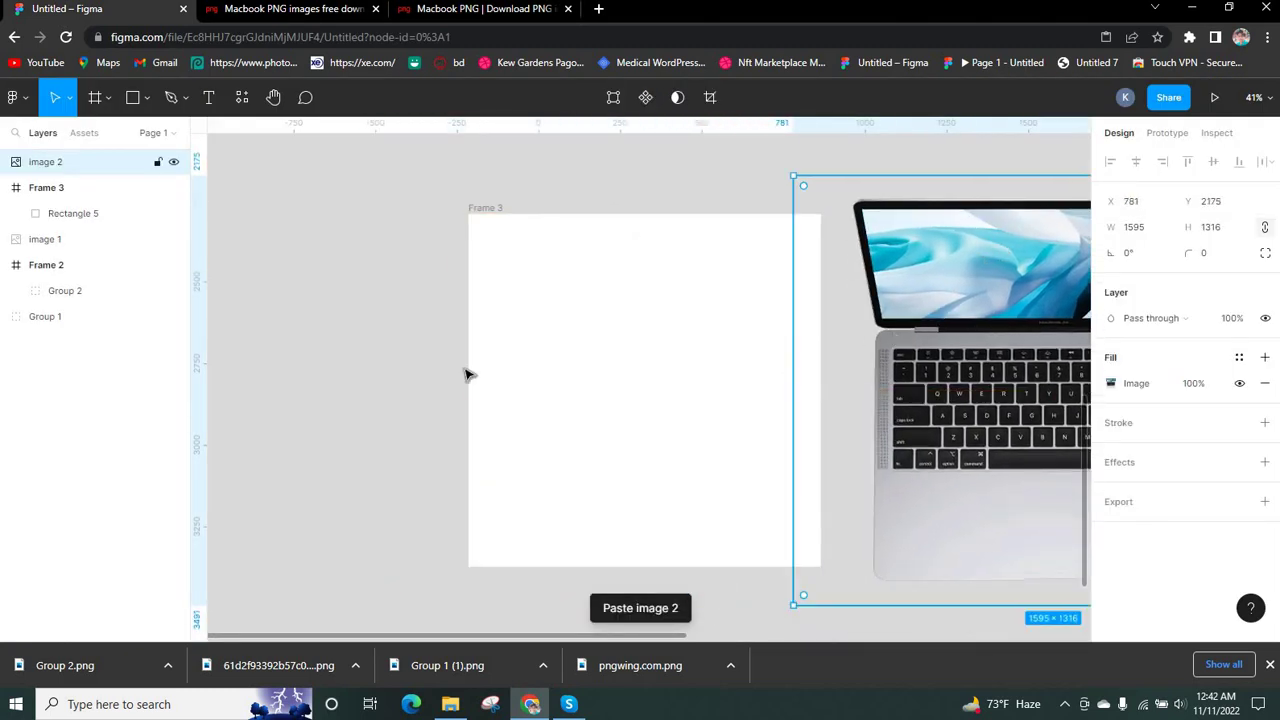
Scale the MacBook image down to about 667 × 550, place it clear of Frame 3 and narrow it to about 604
scroll(510, 385, down, 3)
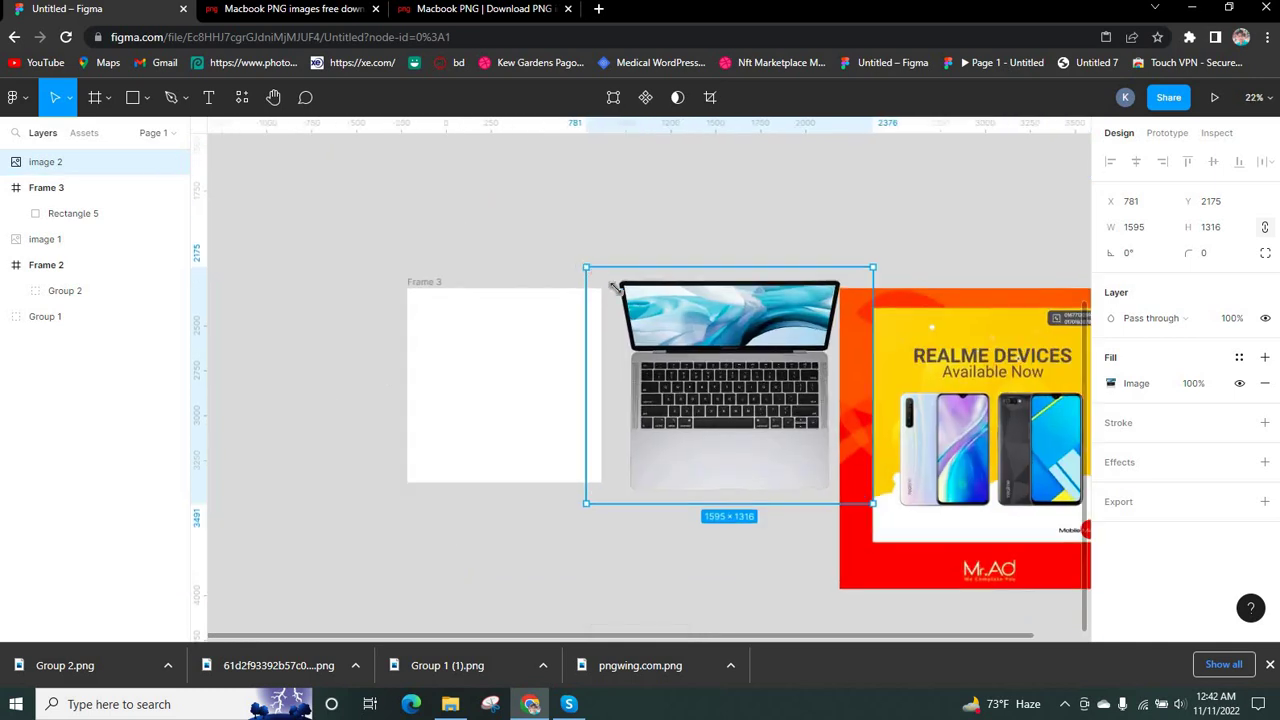
drag(614, 285, 669, 337)
drag(762, 384, 716, 379)
scroll(670, 400, up, 3)
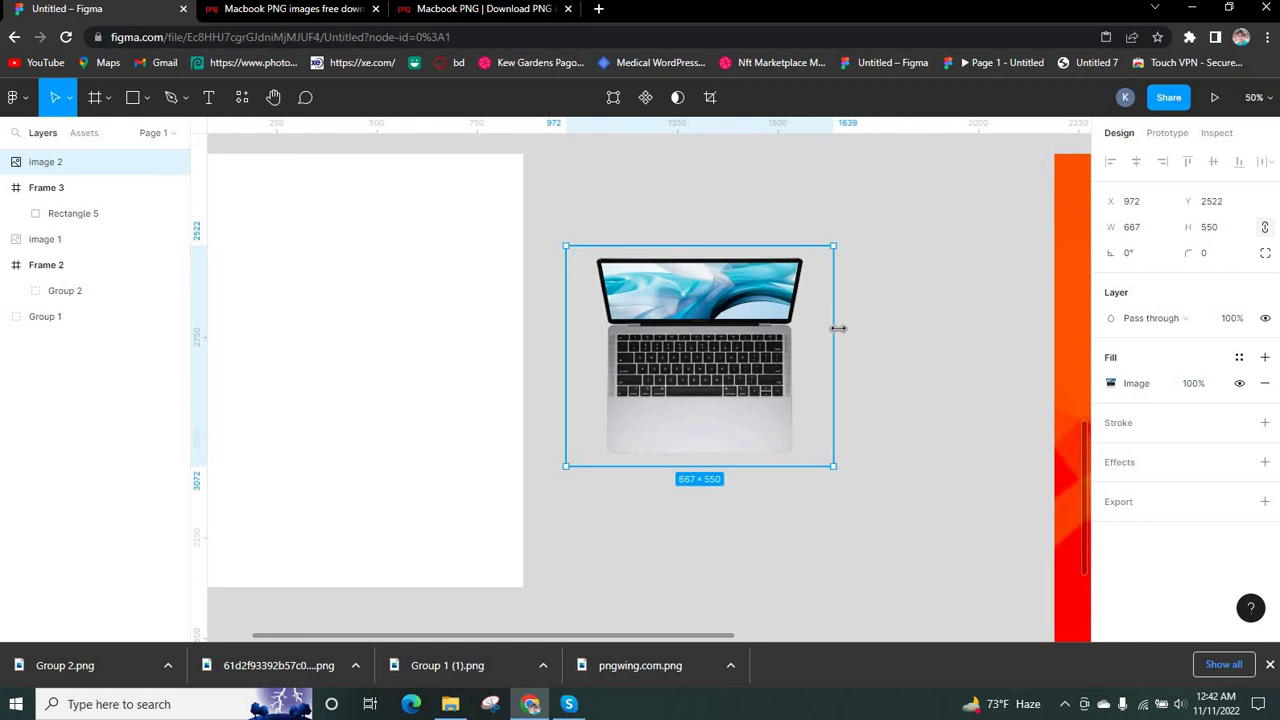
drag(838, 328, 808, 330)
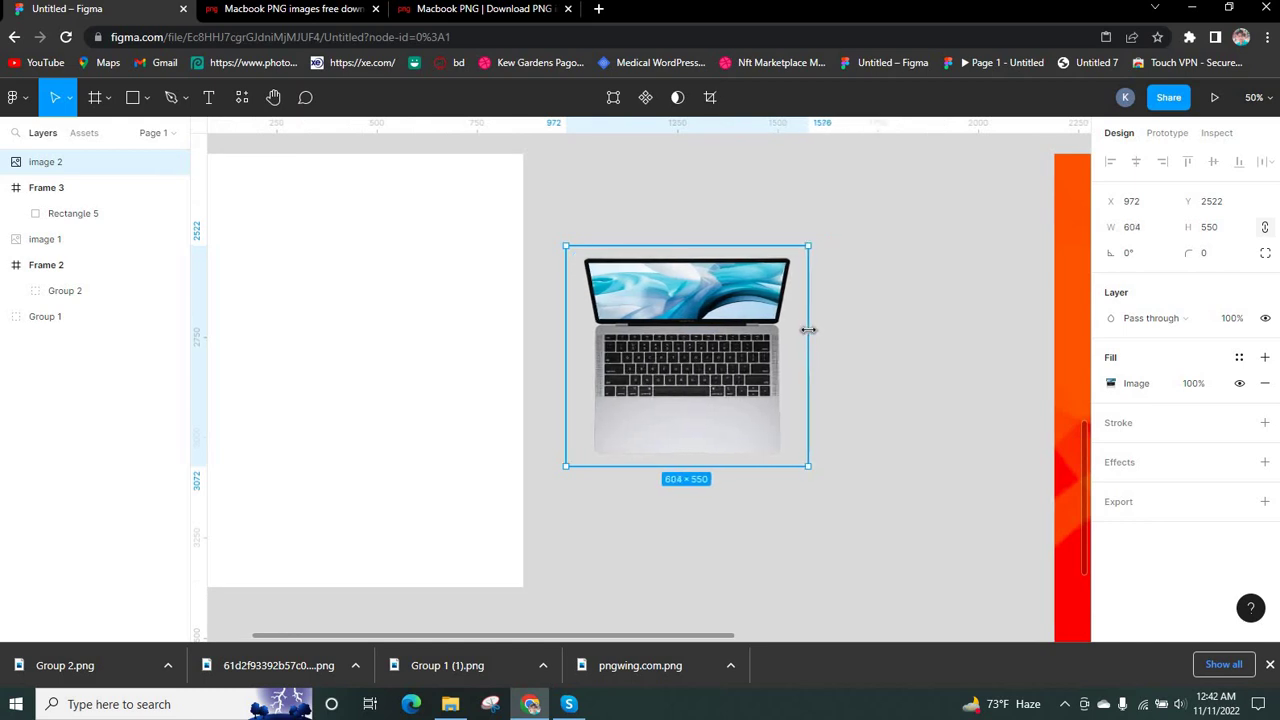
click(918, 325)
Draw a square about 94 × 94 outside Frame 3 and fill it with the light red FF7C7C
scroll(333, 333, down, 3)
scroll(470, 303, up, 1)
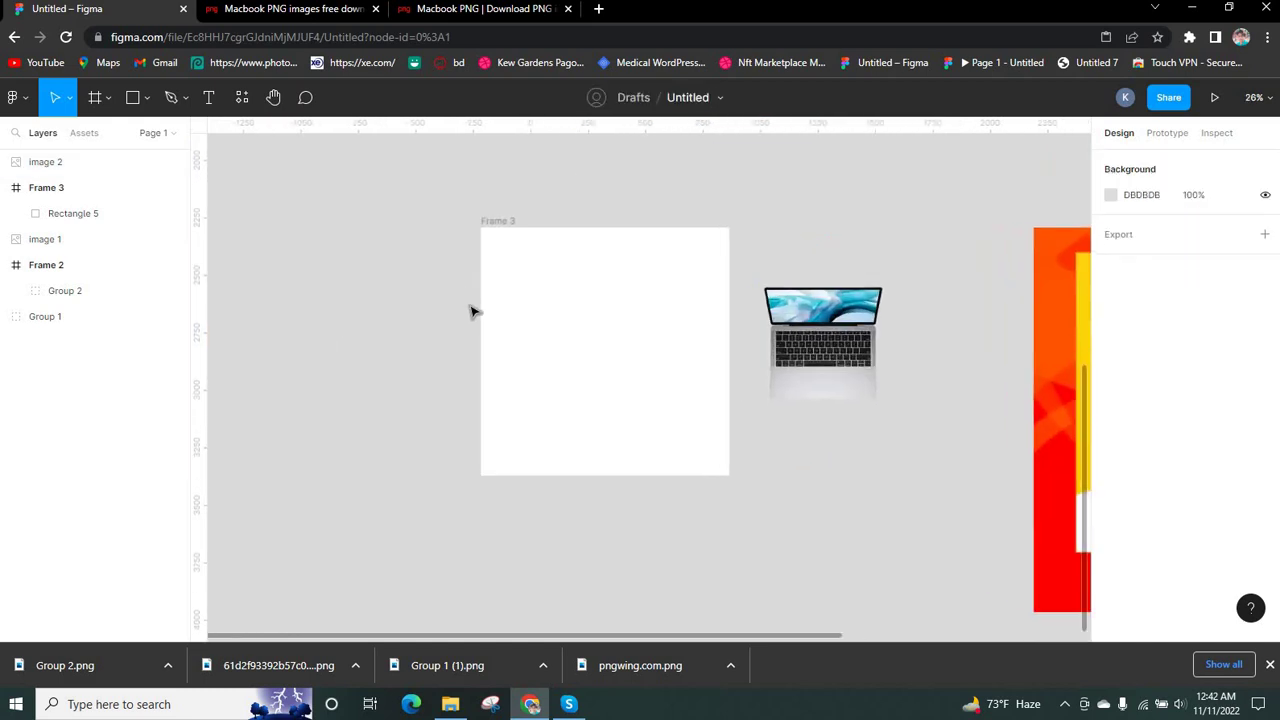
scroll(285, 222, up, 1)
click(133, 97)
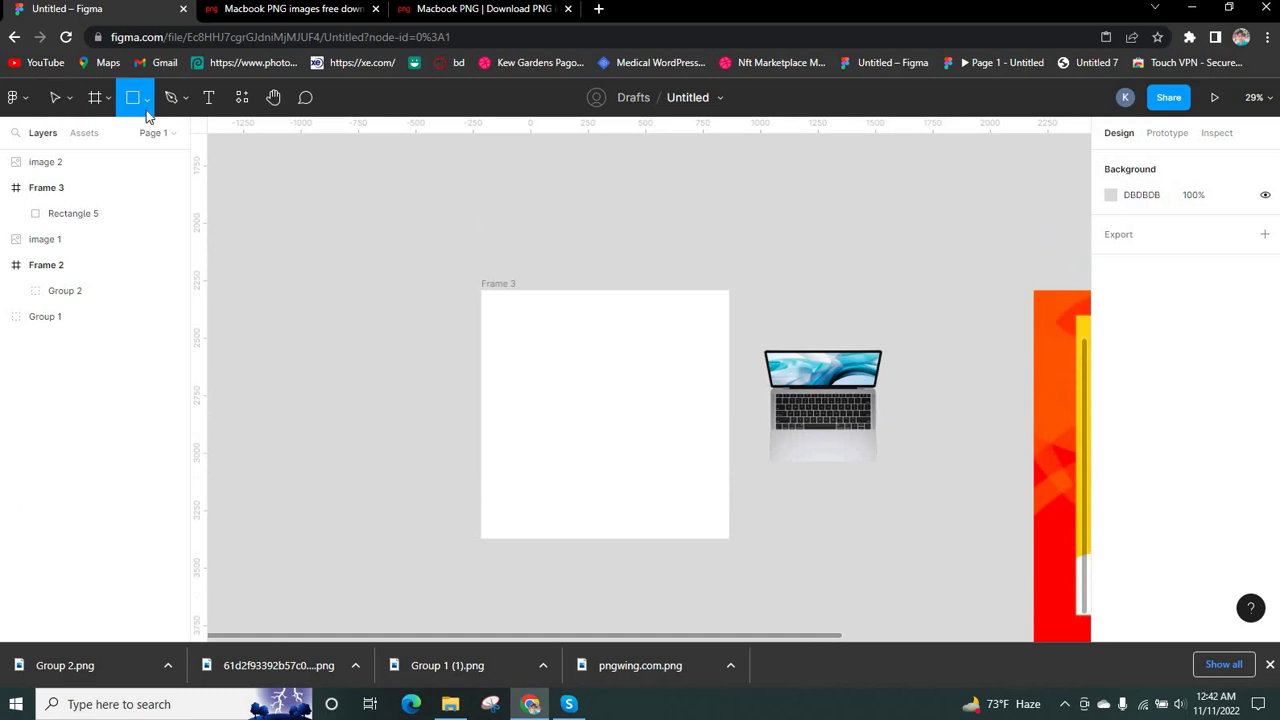
click(147, 99)
click(138, 136)
drag(348, 251, 371, 274)
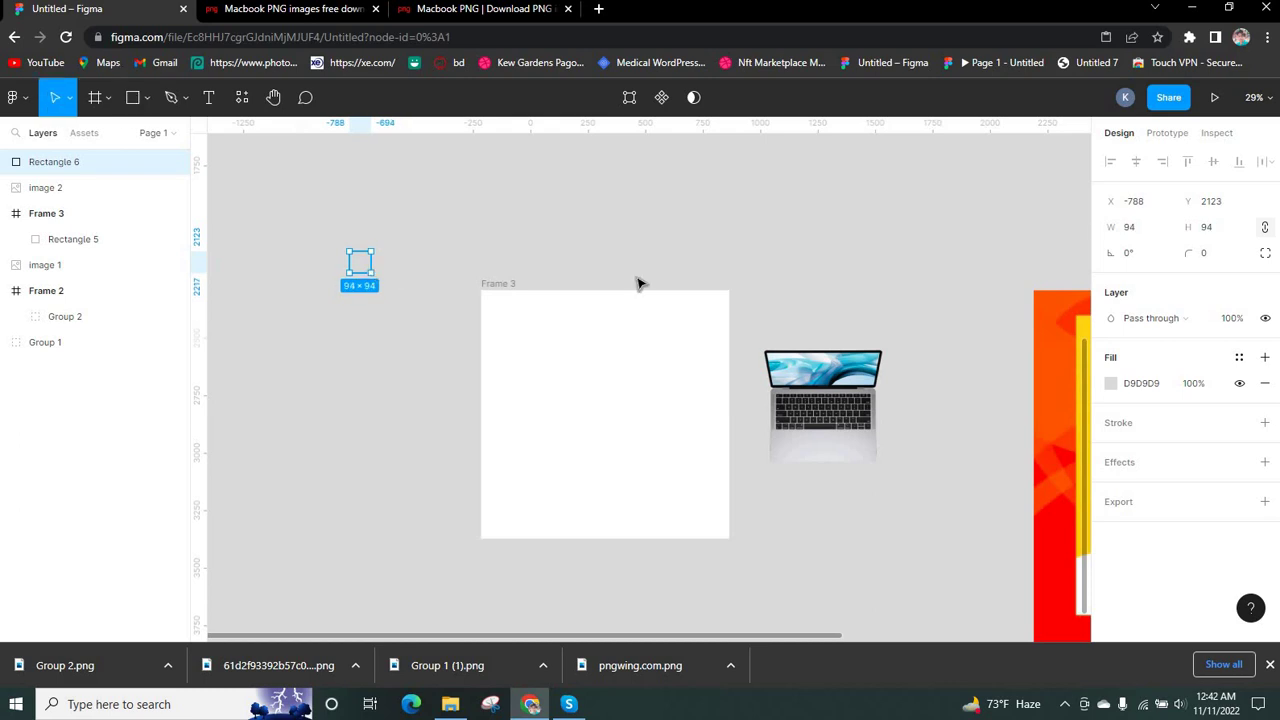
click(1111, 384)
drag(1017, 272, 997, 238)
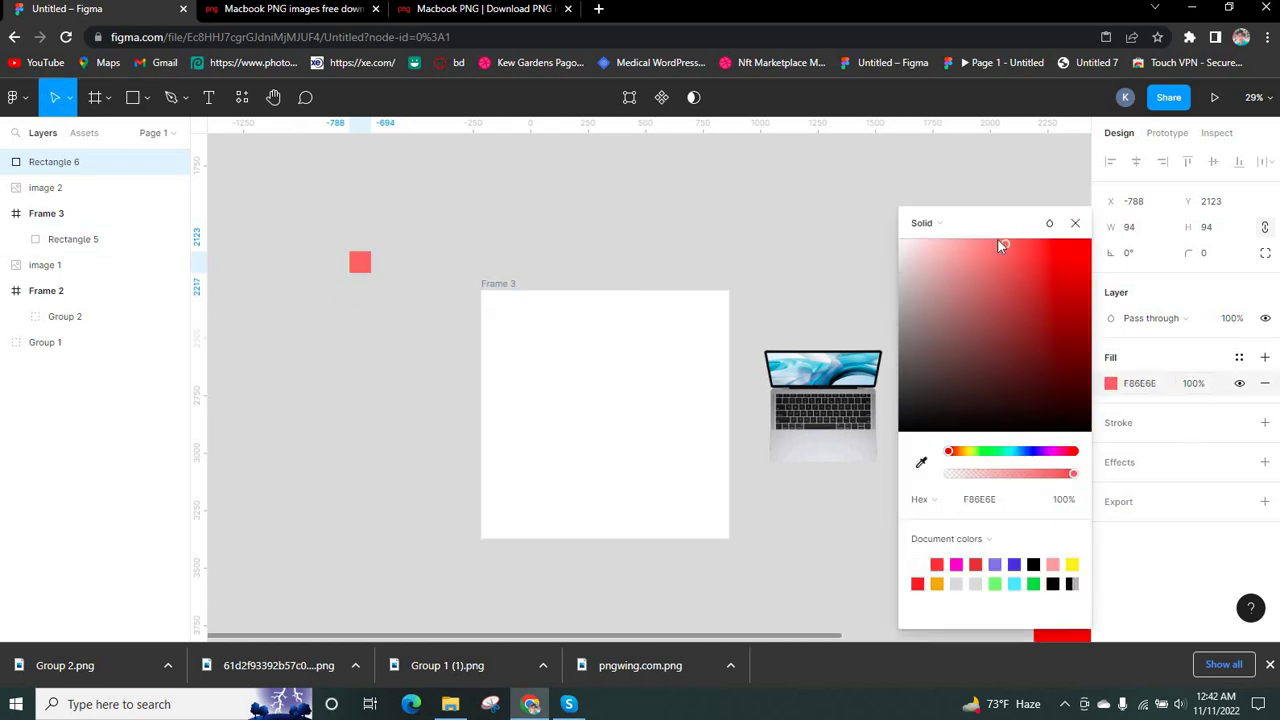
Set the red square's size to 70 × 70
click(1143, 230)
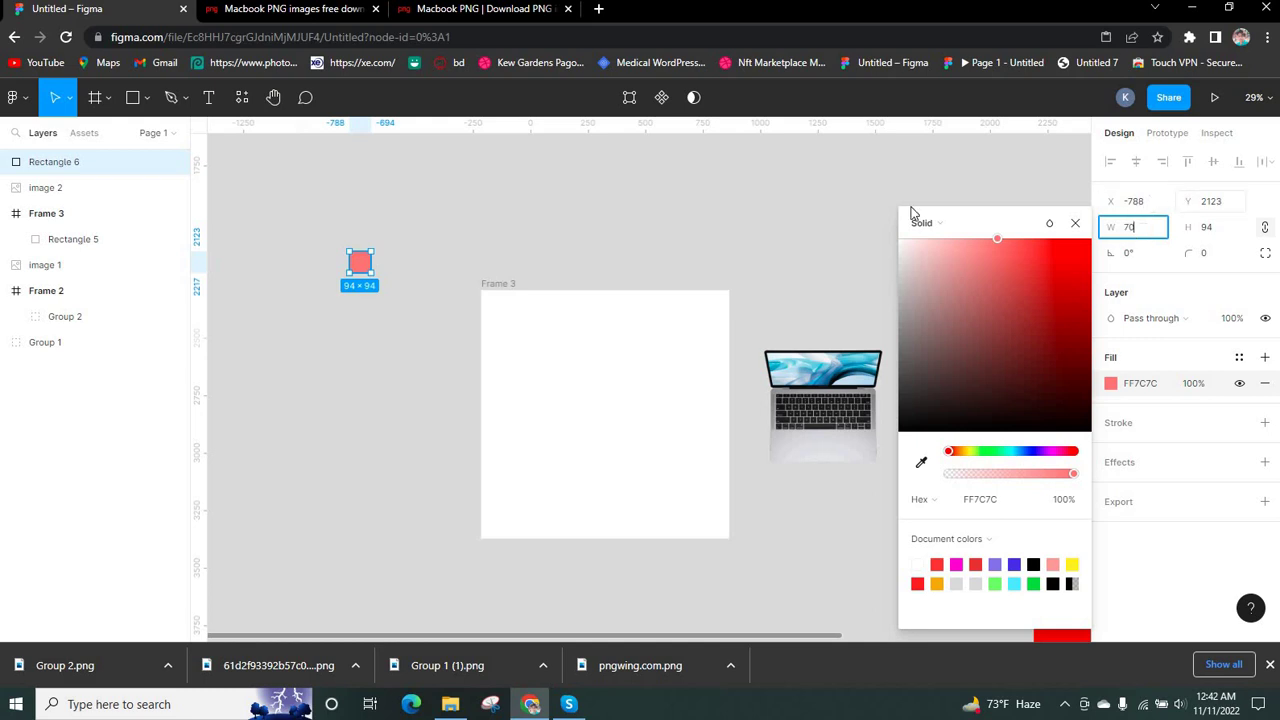
text(70)
click(390, 273)
Move the red square into Frame 3's upper-left corner and duplicate it into the lower-right corner
scroll(406, 297, up, 2)
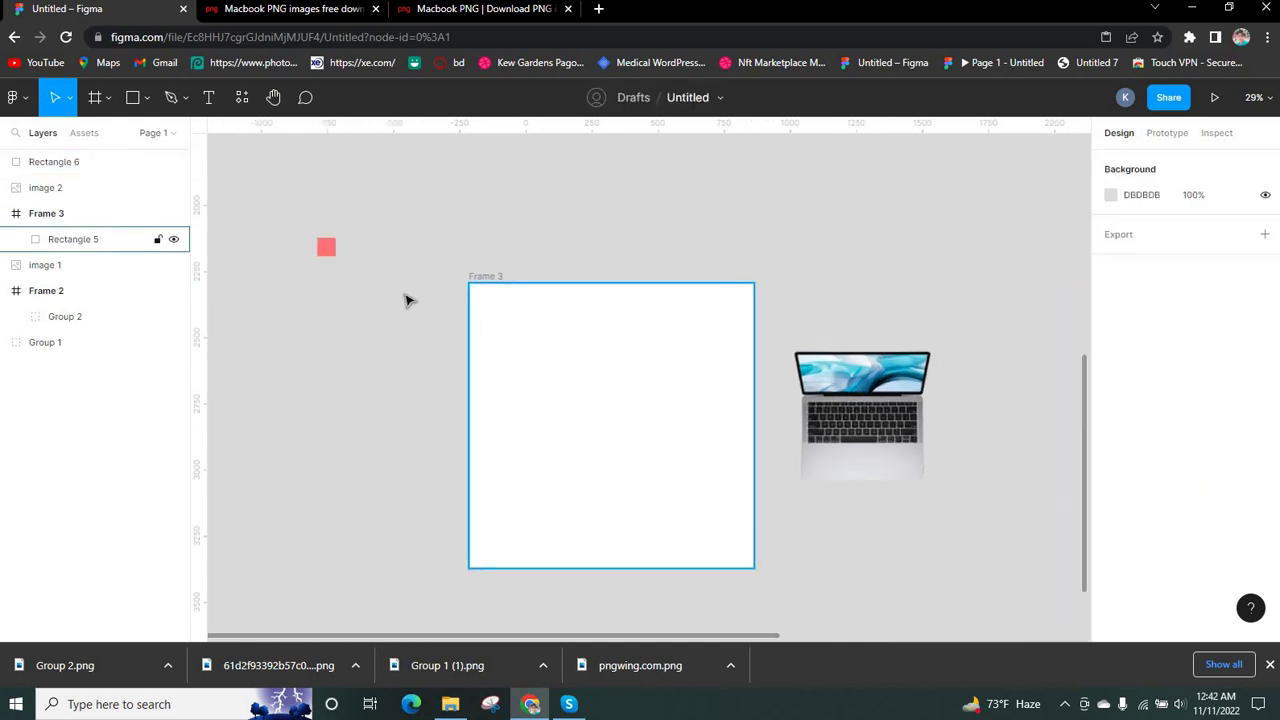
drag(272, 230, 468, 288)
scroll(484, 222, down, 3)
scroll(484, 222, up, 2)
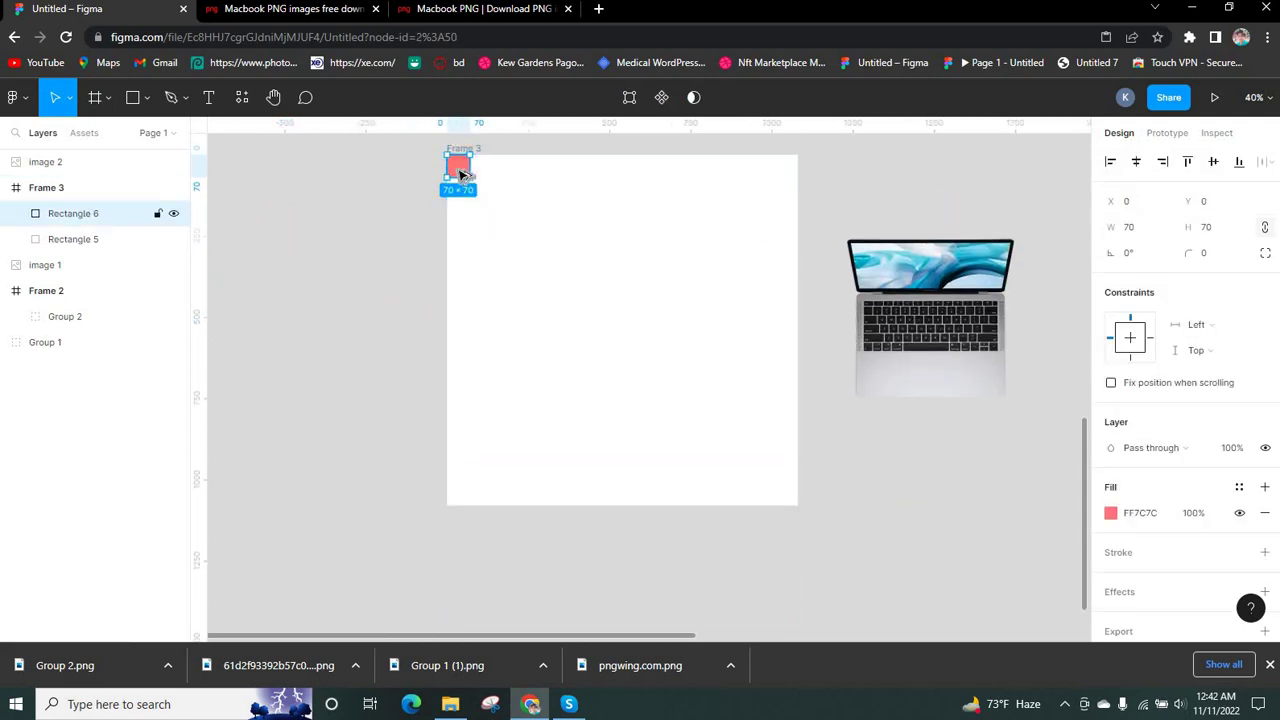
drag(460, 174, 789, 507)
click(766, 486)
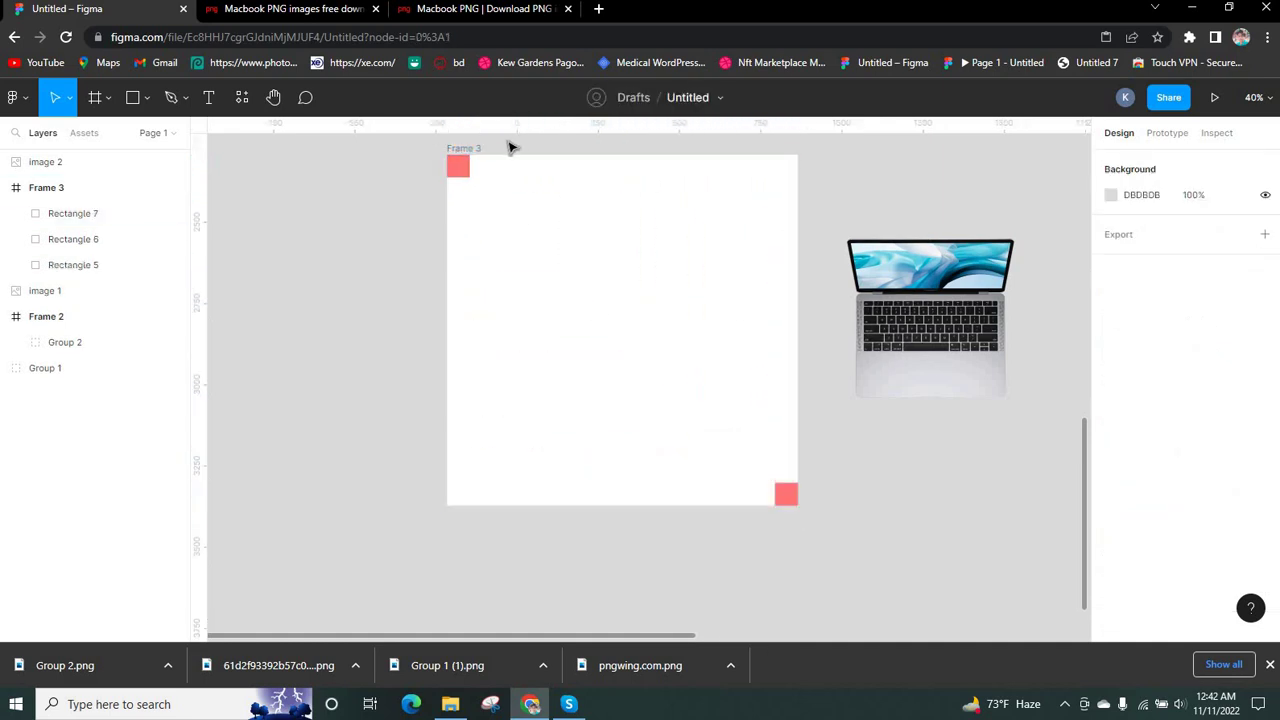
Nudge the upper-left red square up to Y 0, flush with Frame 3's top edge
scroll(440, 185, up, 5)
click(423, 214)
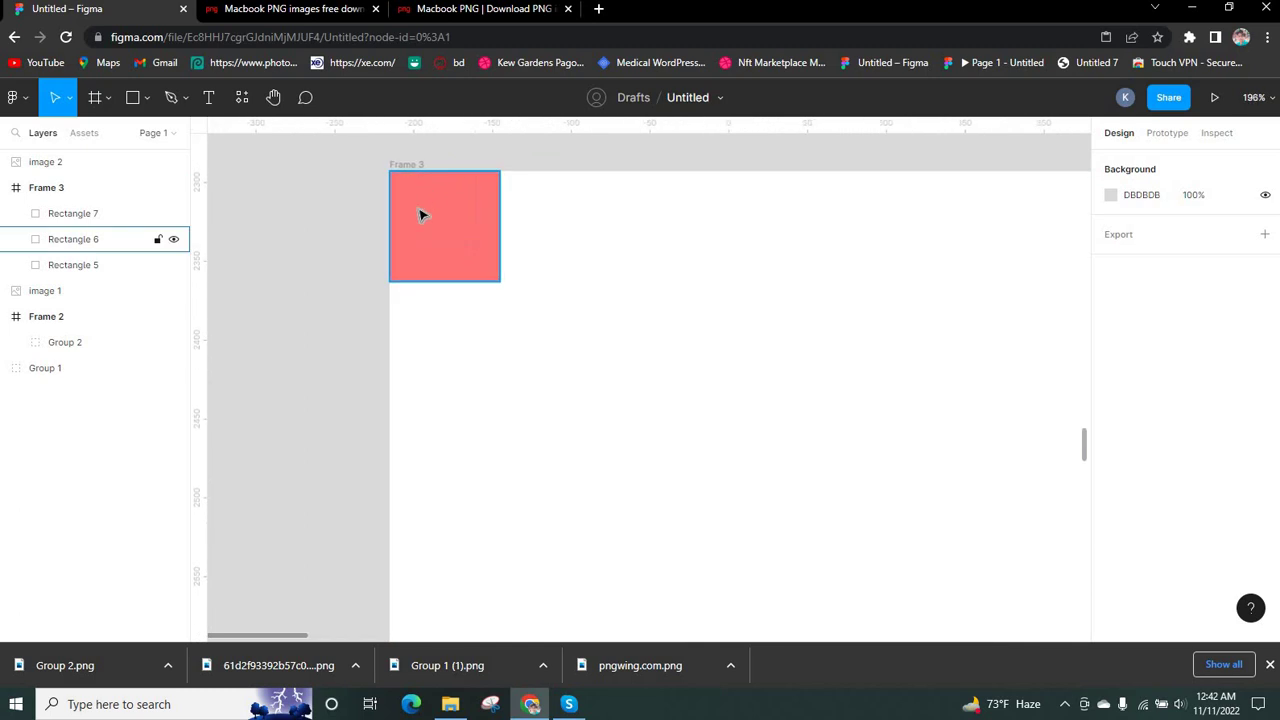
scroll(403, 230, down, 5)
scroll(614, 180, down, 1)
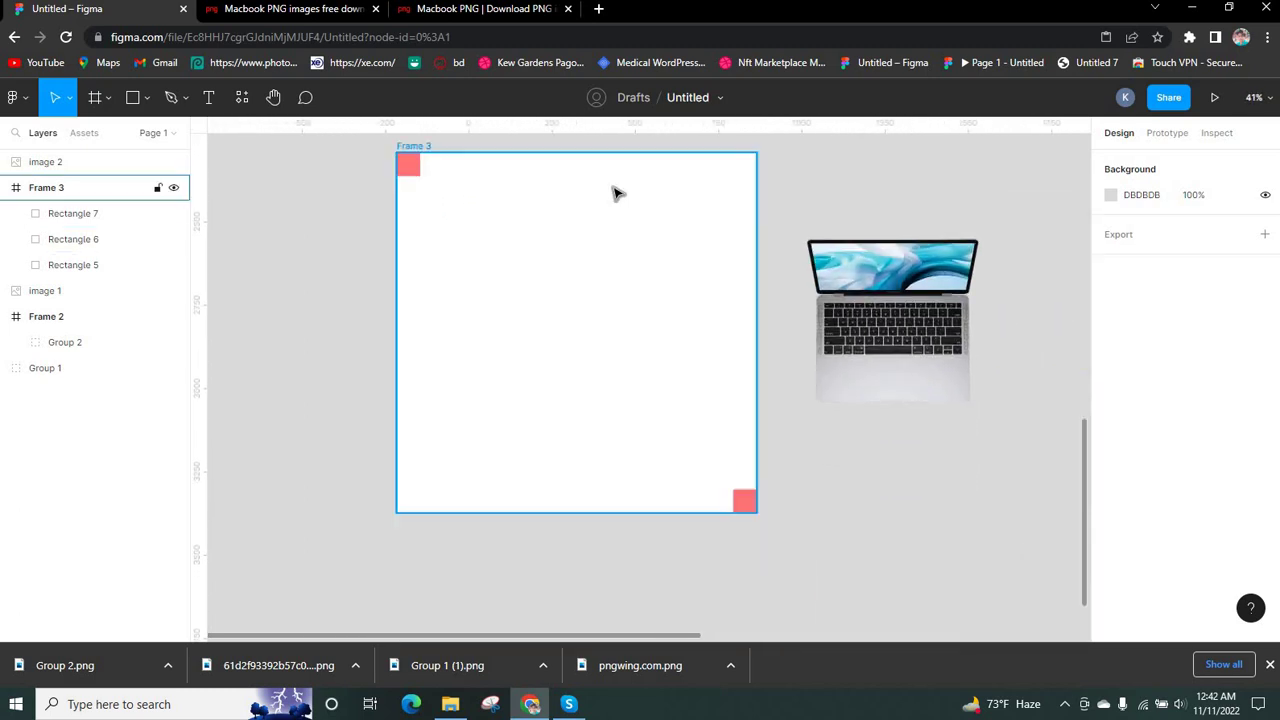
scroll(614, 194, up, 1)
click(420, 194)
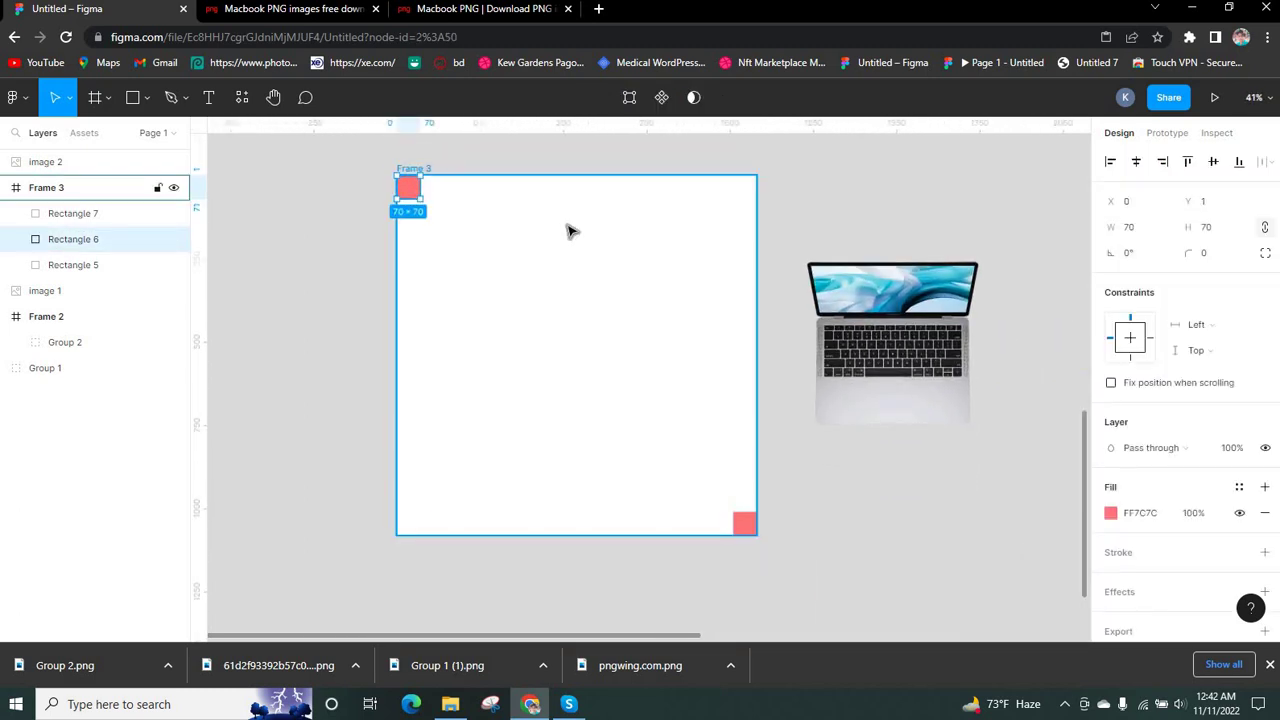
key(Up)
key(Up)
Add two horizontal and two vertical ruler guides to Frame 3 along the red squares' inner edges, marking the 70 px margins
drag(514, 128, 515, 199)
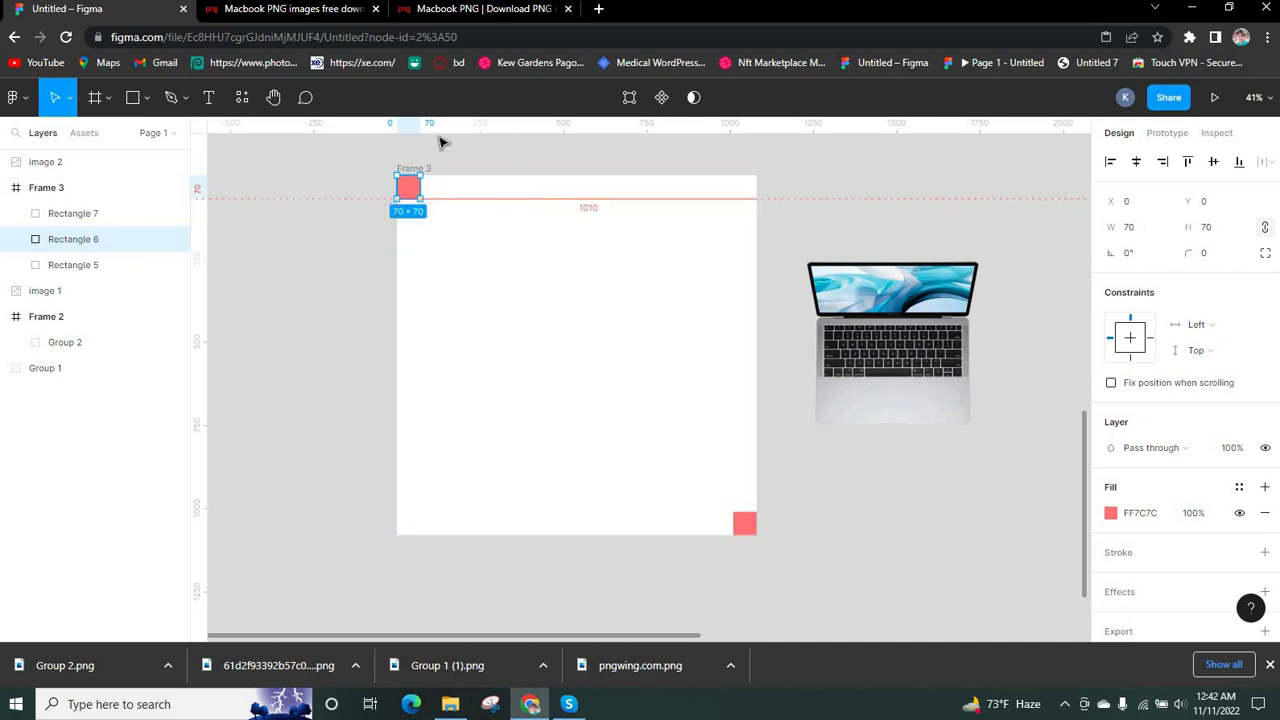
drag(480, 126, 562, 515)
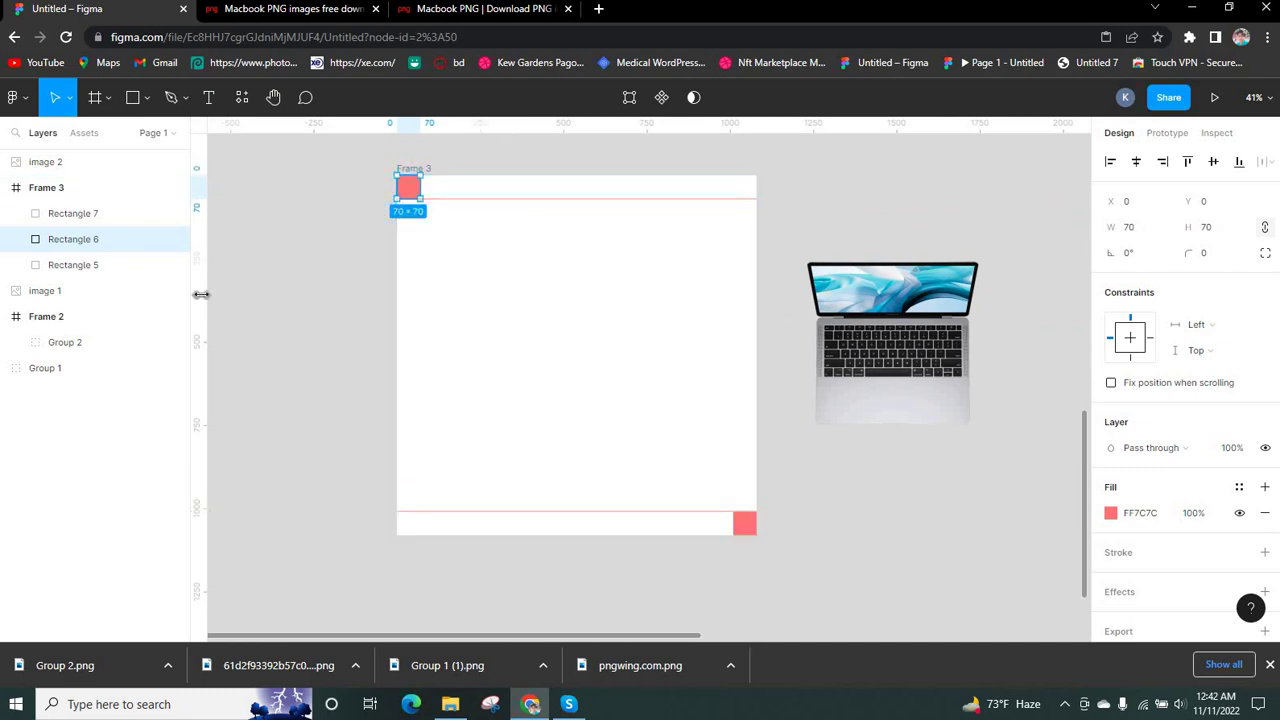
drag(480, 305, 420, 290)
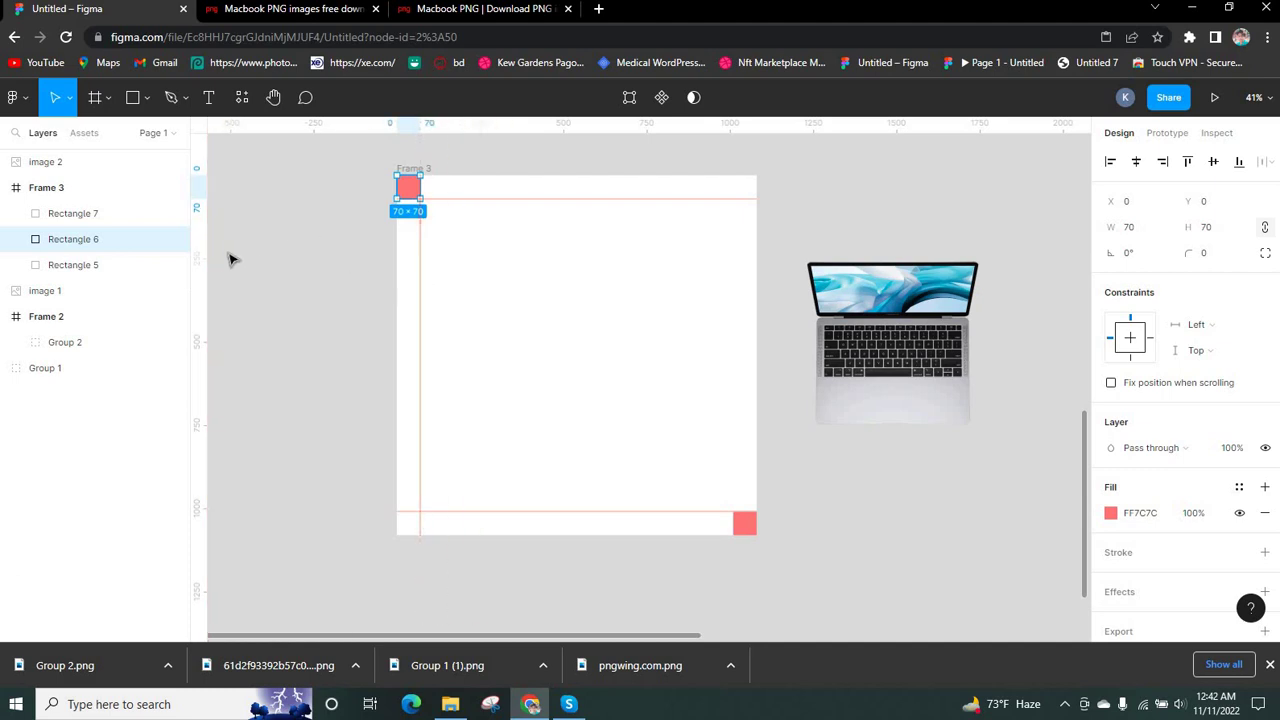
drag(202, 256, 733, 282)
click(808, 395)
click(820, 525)
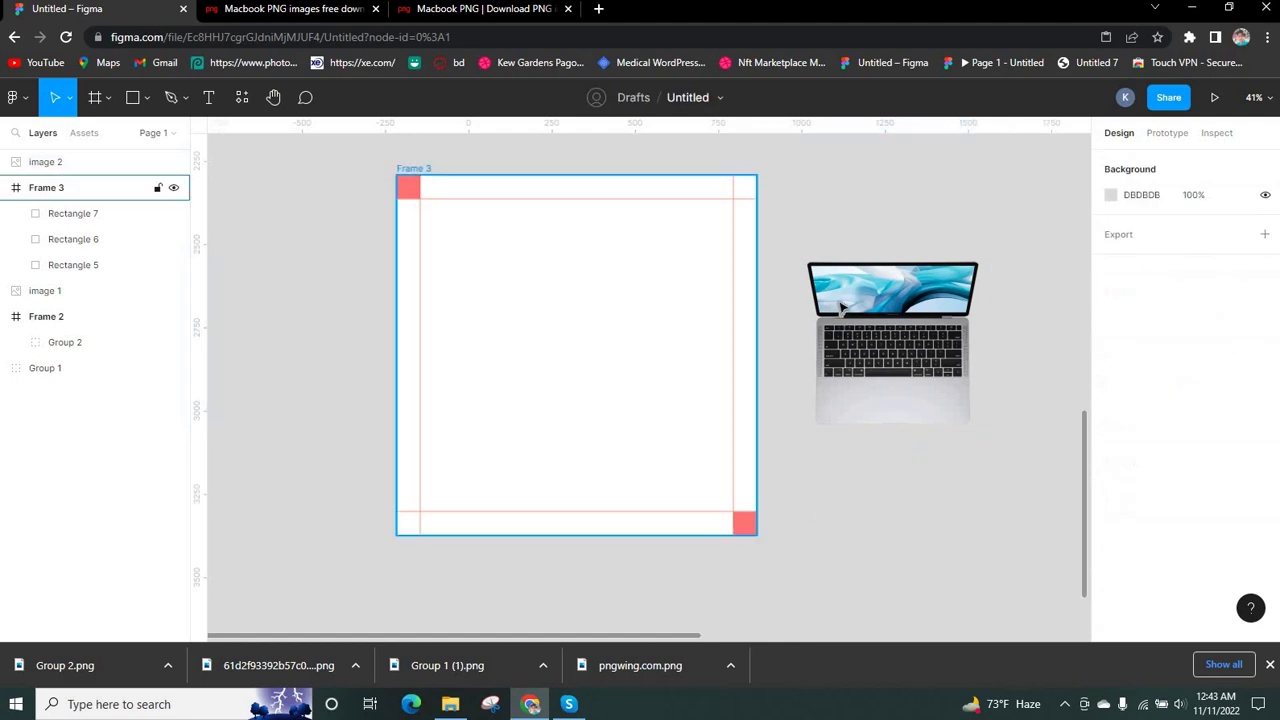
Draw an upward-arching Pen curve across Frame 3's lower part, from about X -377 to X 1008 at Y 3154.5
scroll(728, 410, left, 1)
ctrl+scroll(740, 411, up, 1)
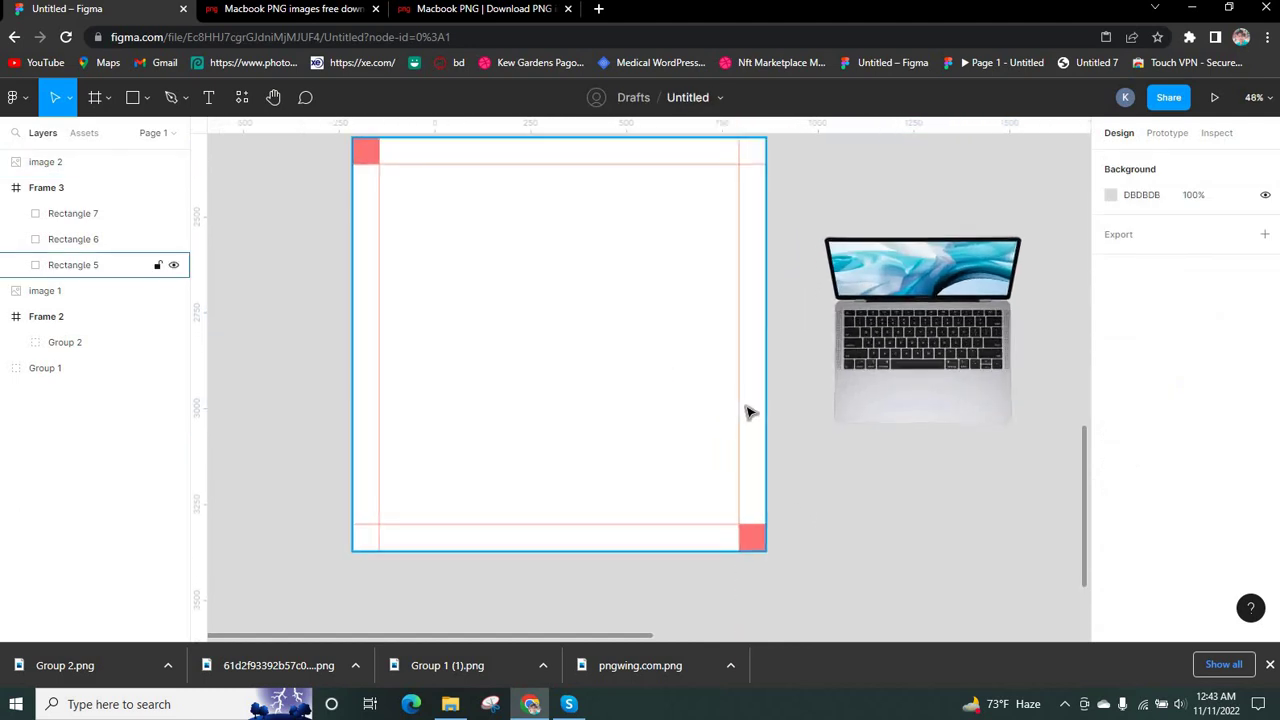
ctrl+scroll(742, 410, down, 1)
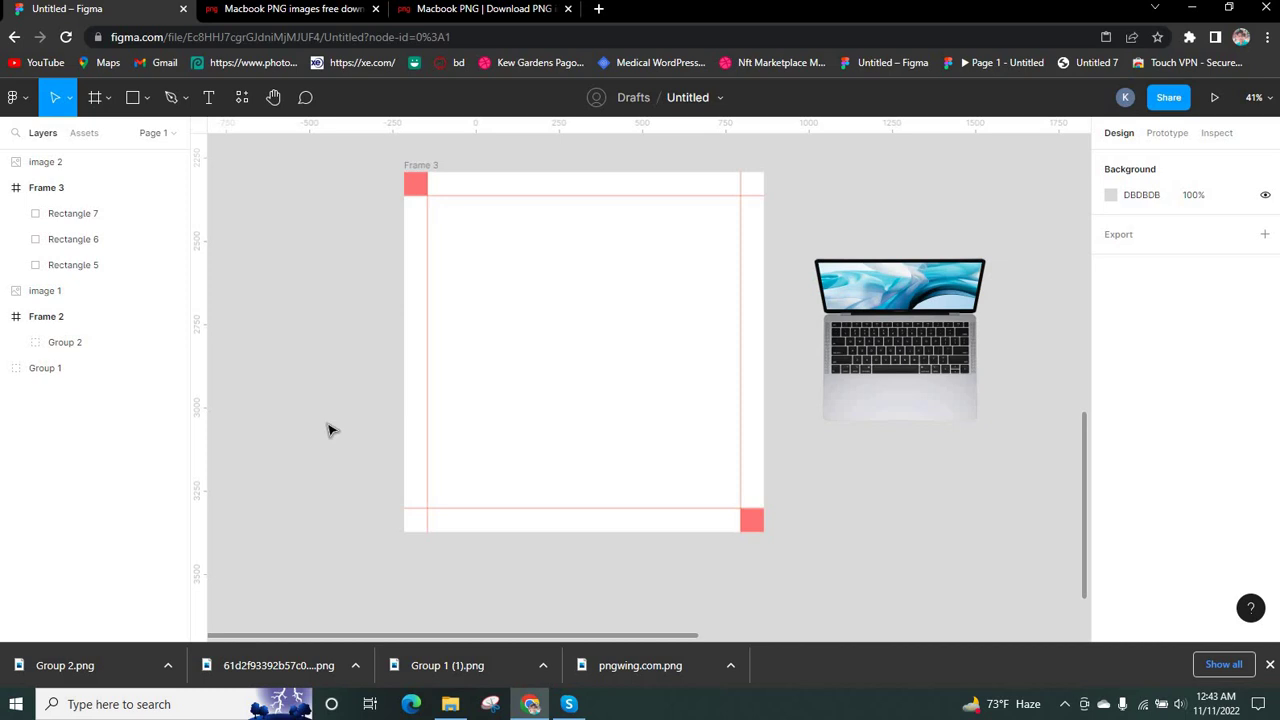
click(185, 101)
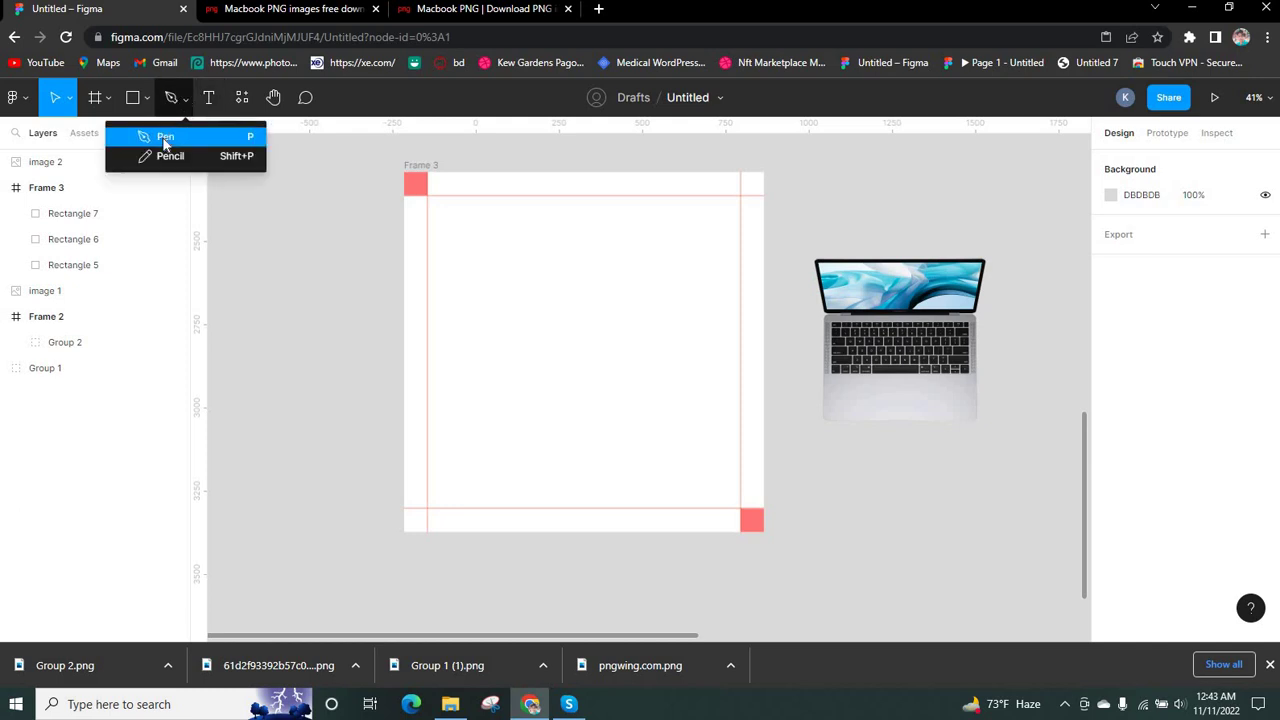
click(160, 137)
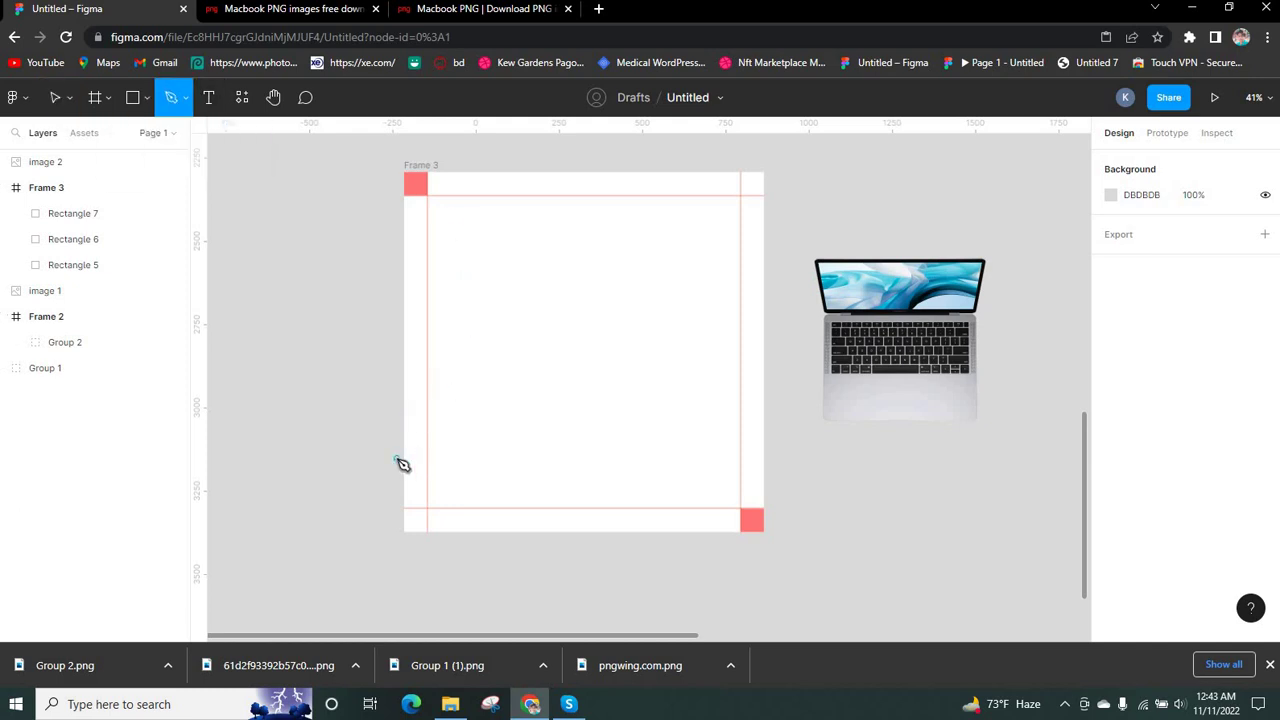
click(350, 459)
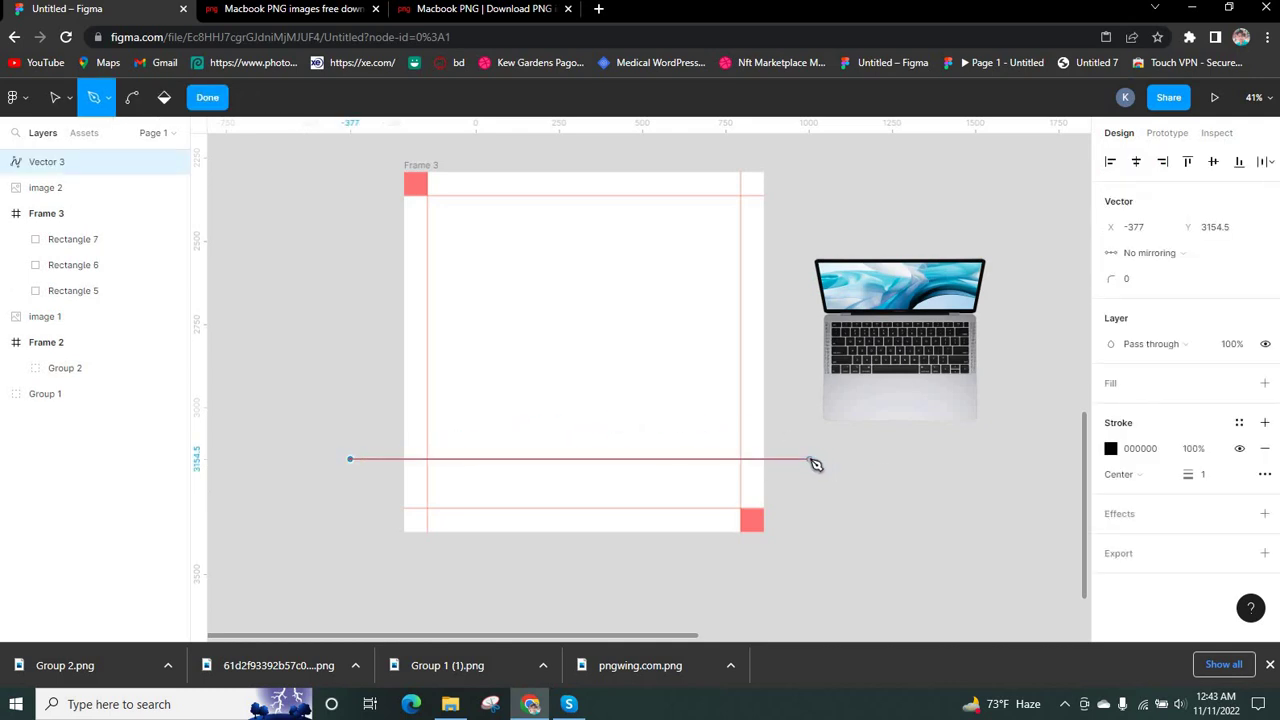
drag(817, 463, 903, 444)
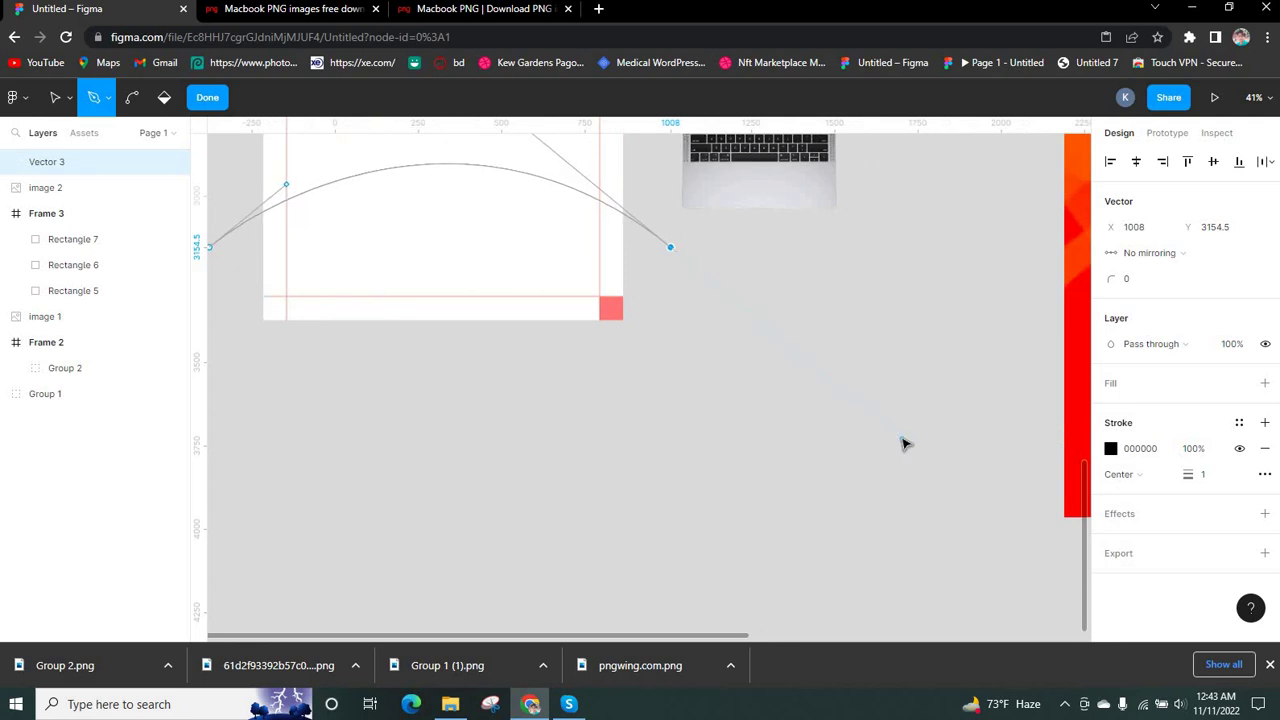
Close the curved path with straight segments through two points above Frame 3, the right one at about X 965, Y 2195.5
scroll(908, 443, down, 5)
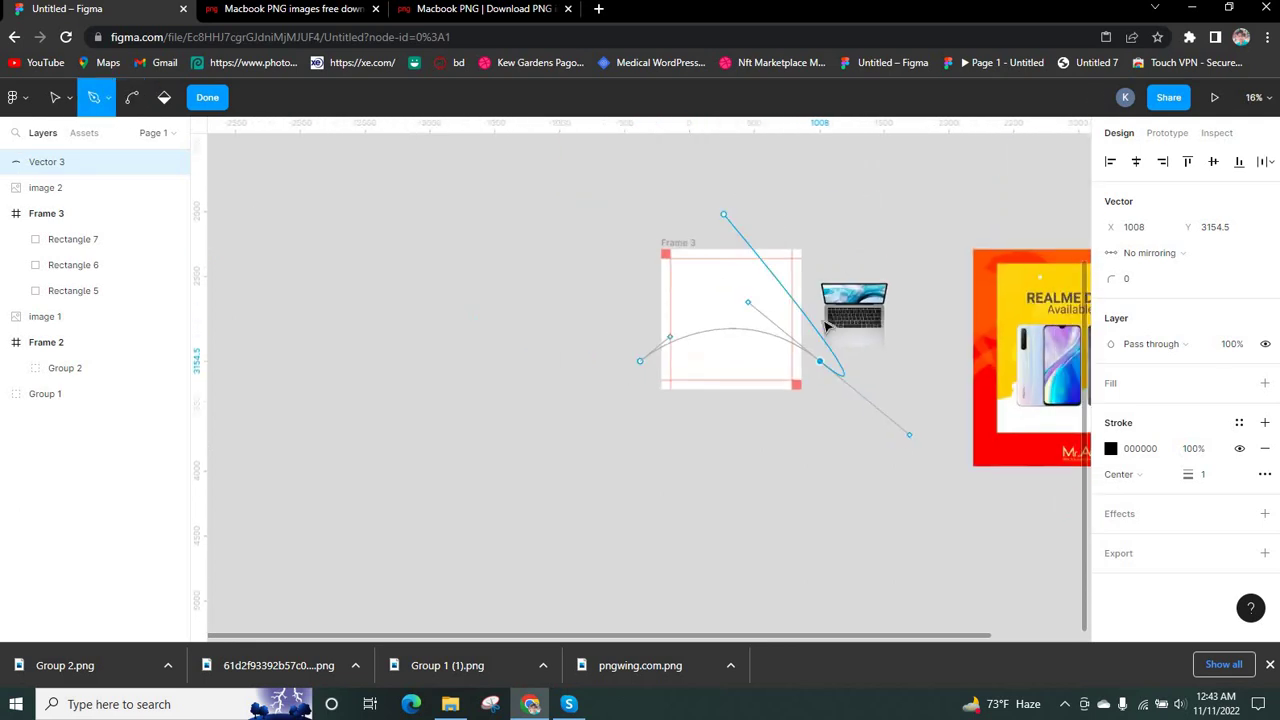
scroll(811, 380, up, 4)
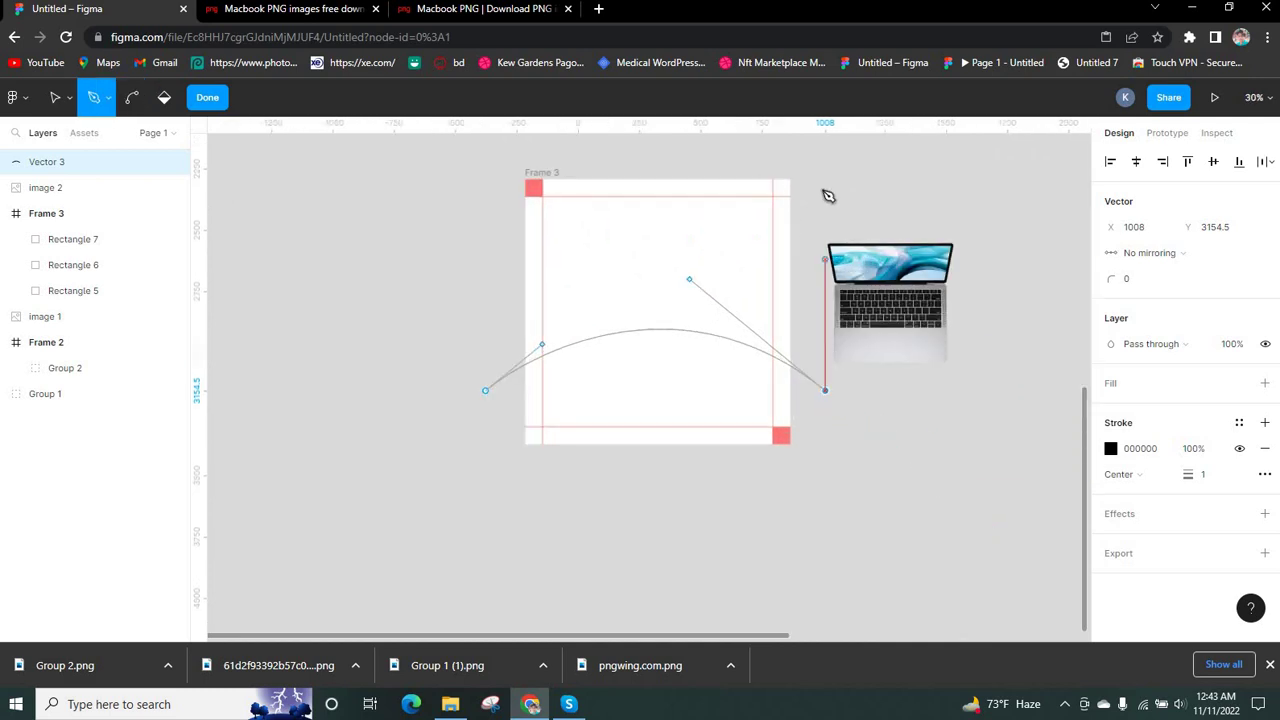
drag(815, 157, 784, 158)
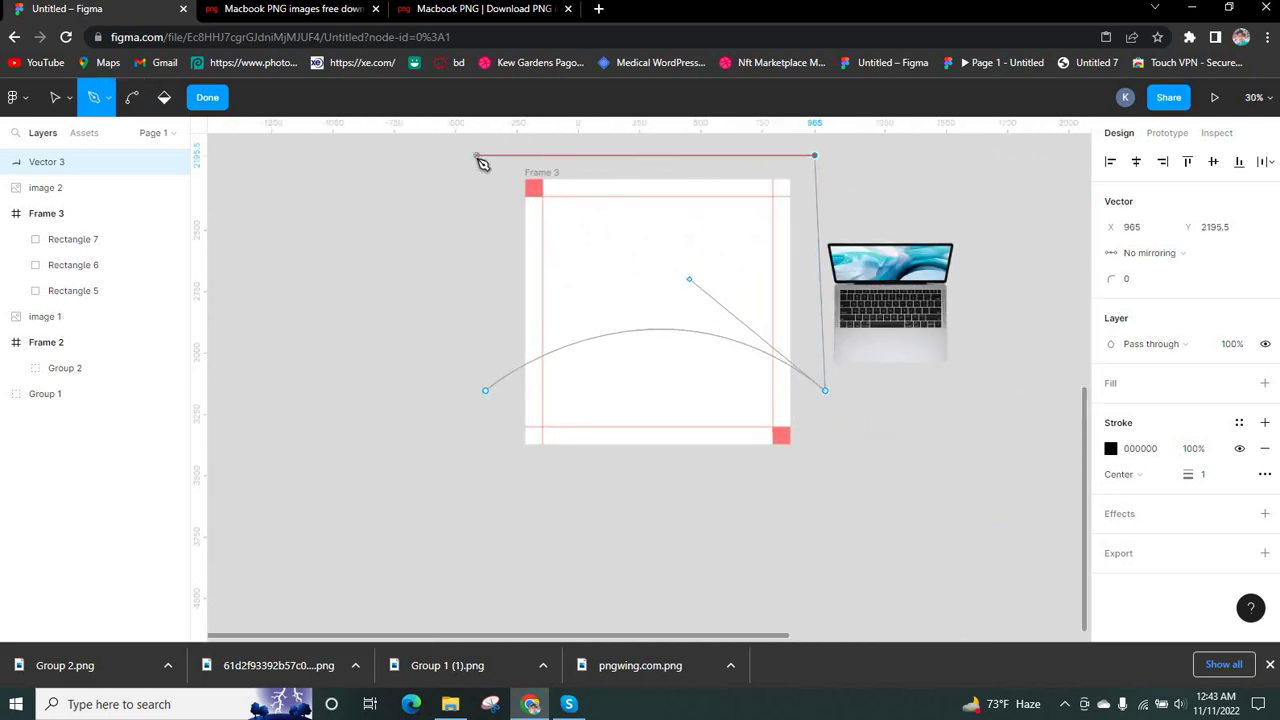
click(477, 156)
click(486, 390)
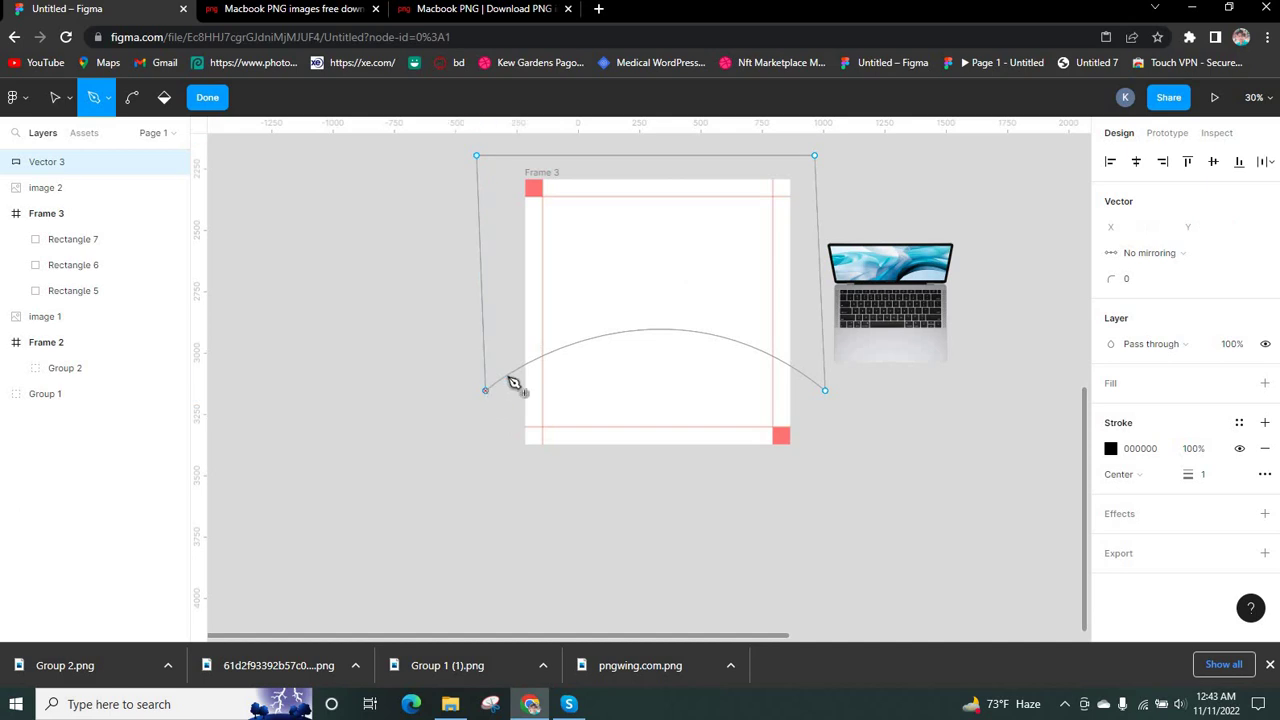
Finish the closed curved path, remove its stroke and give it a solid yellow E7BC24 fill
click(207, 98)
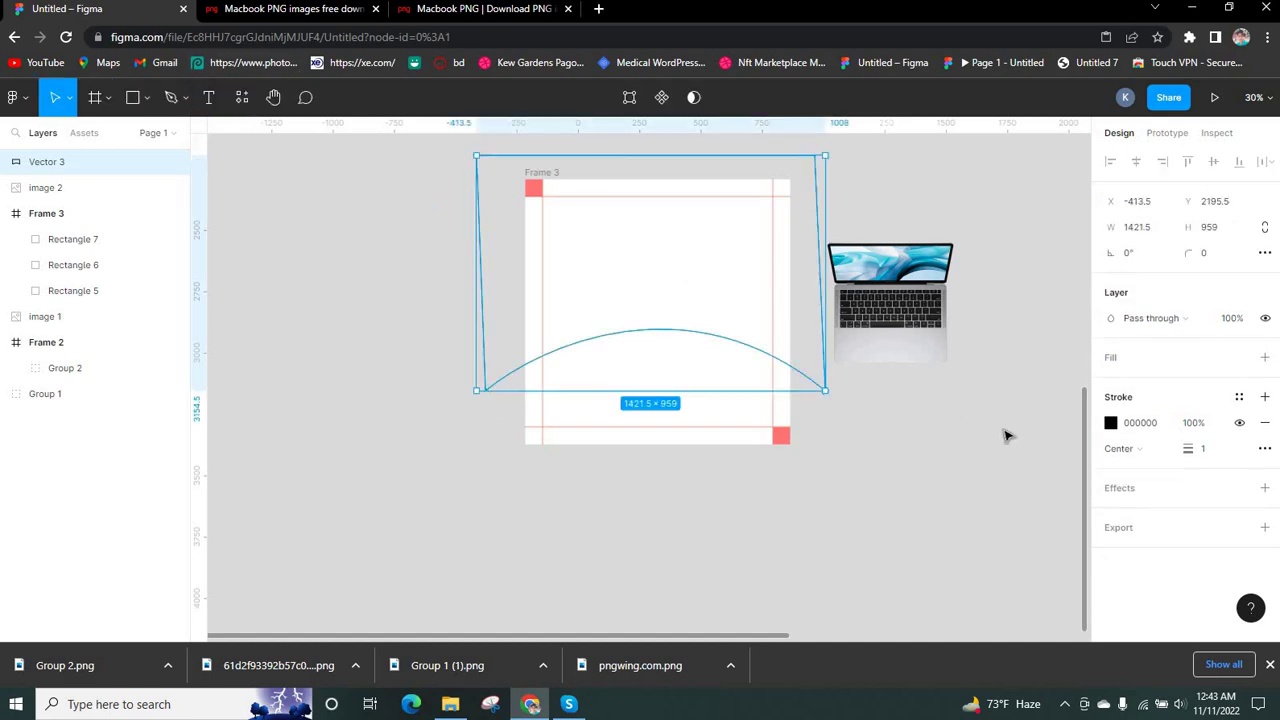
click(1265, 423)
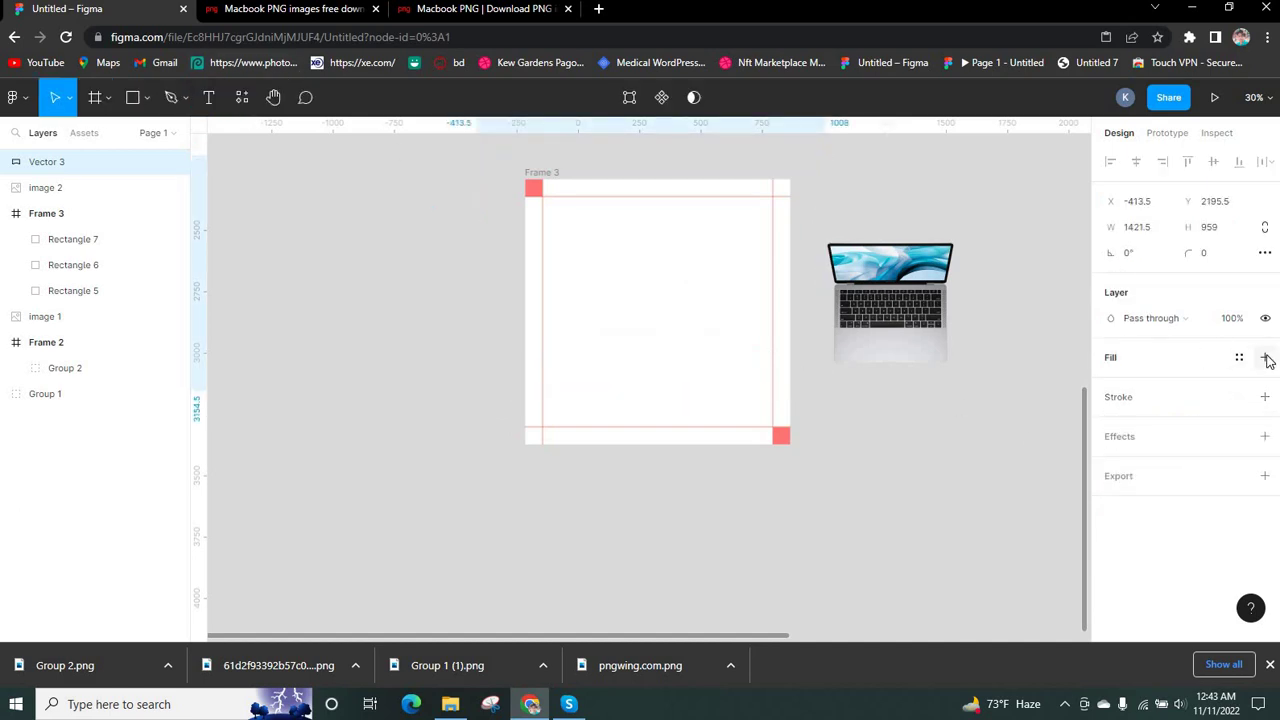
click(1265, 357)
click(1110, 383)
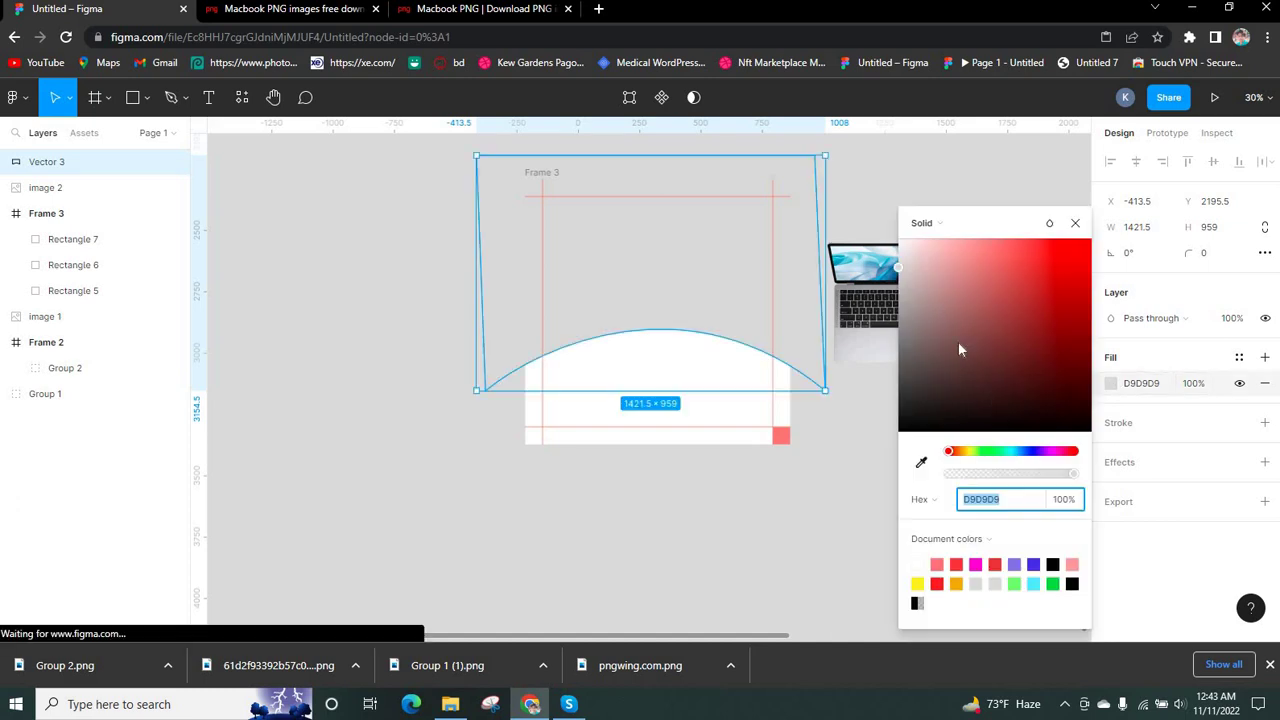
click(963, 452)
drag(965, 452, 964, 453)
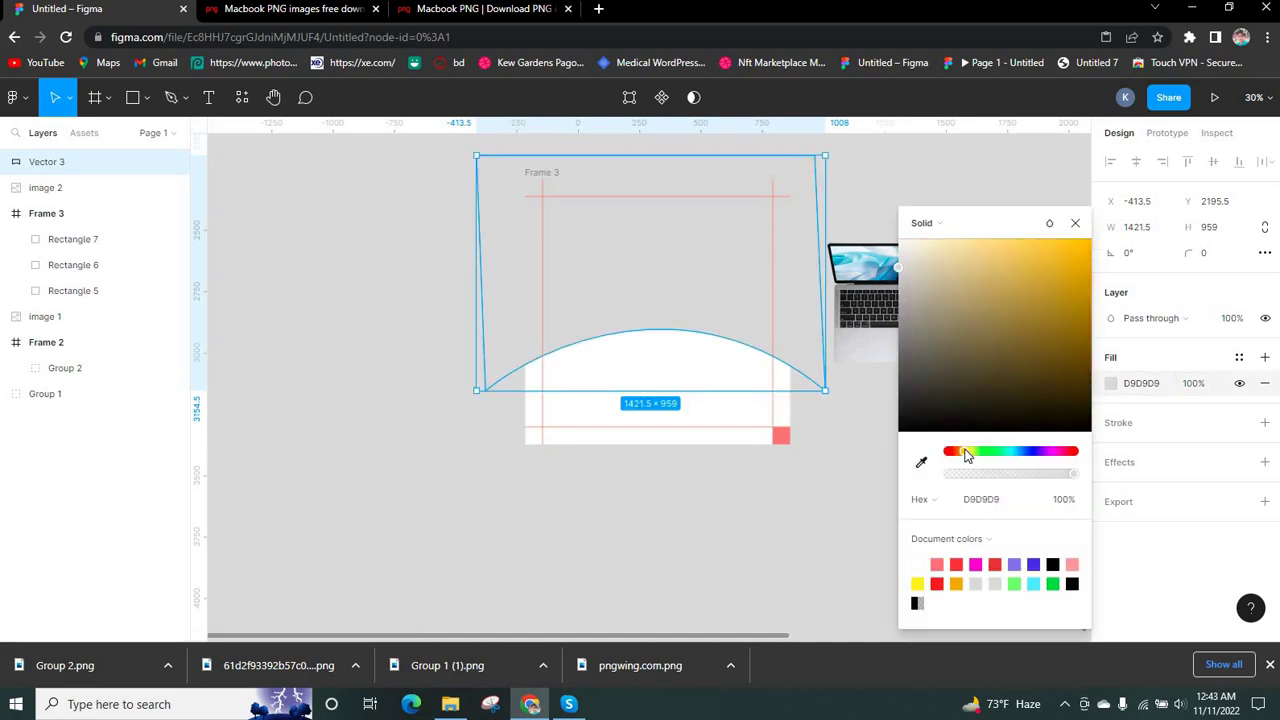
mouse_move(1062, 256)
mouse_down()
mouse_move(1047, 269)
mouse_move(1027, 257)
mouse_move(1062, 262)
mouse_up()
click(1073, 232)
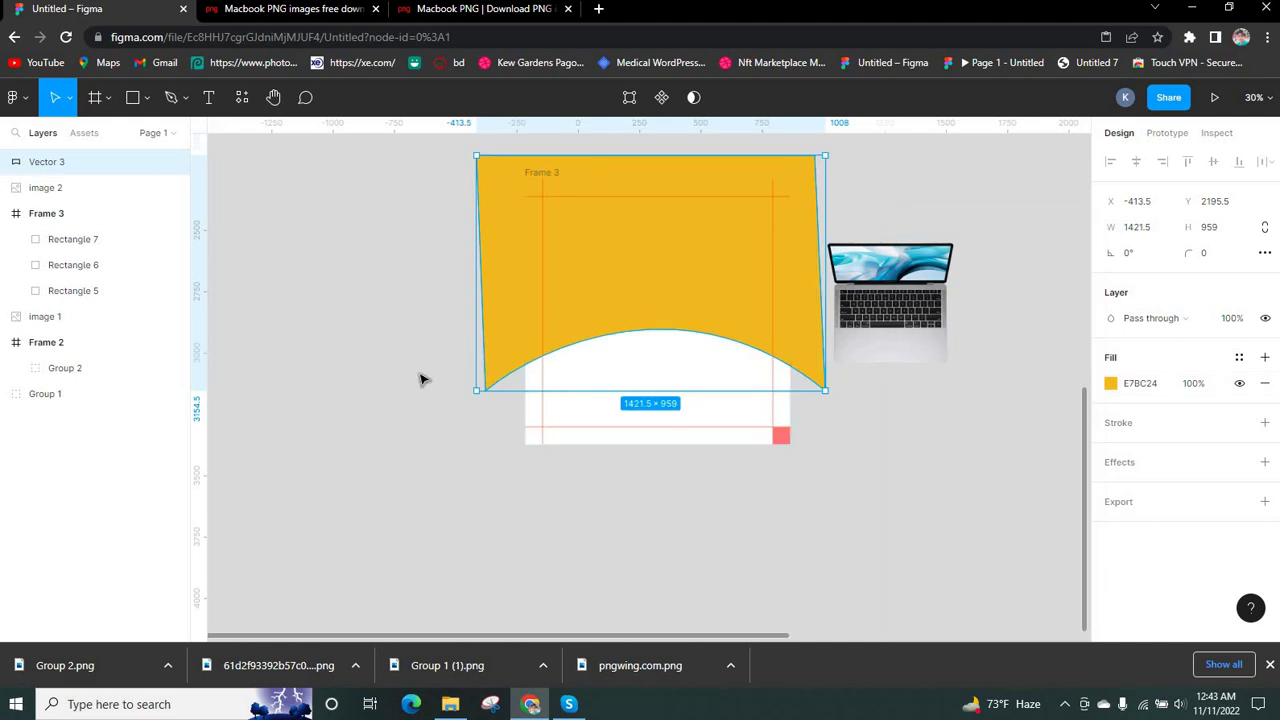
click(470, 528)
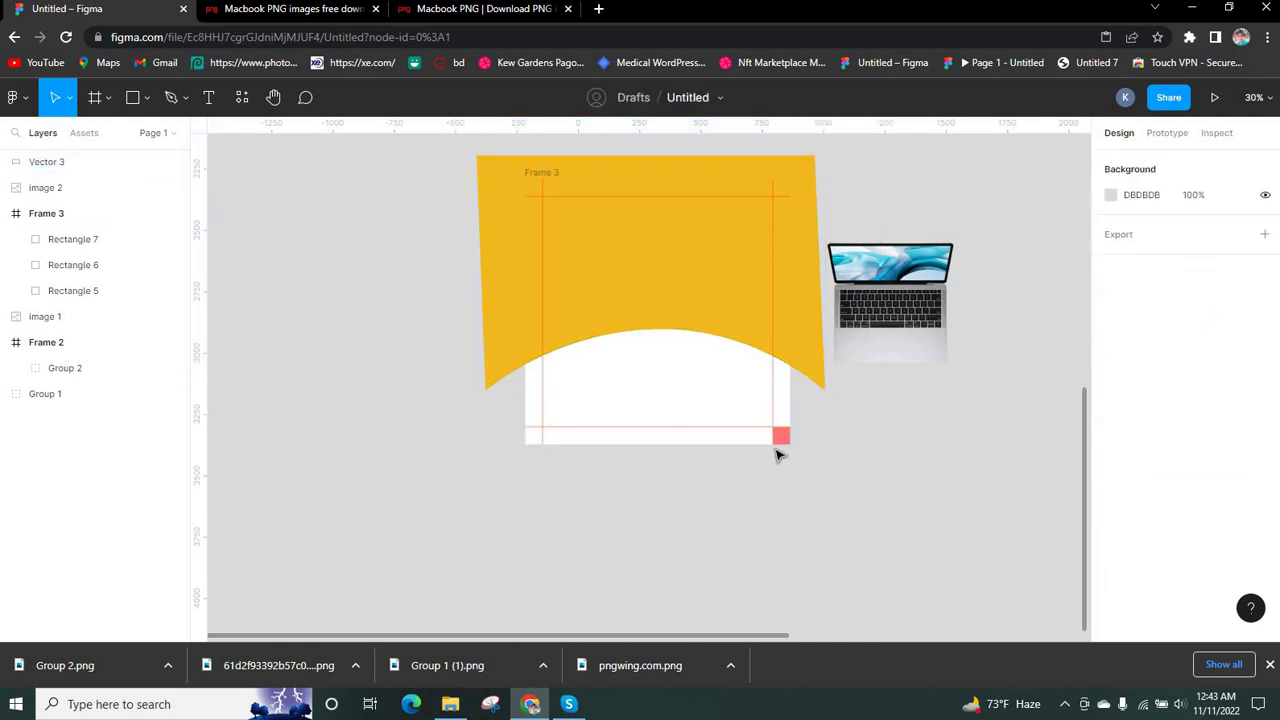
Duplicate Frame 3's white 1080 × 1080 background rectangle in place and use the copy to mask the yellow curved shape
scroll(780, 455, up, 1)
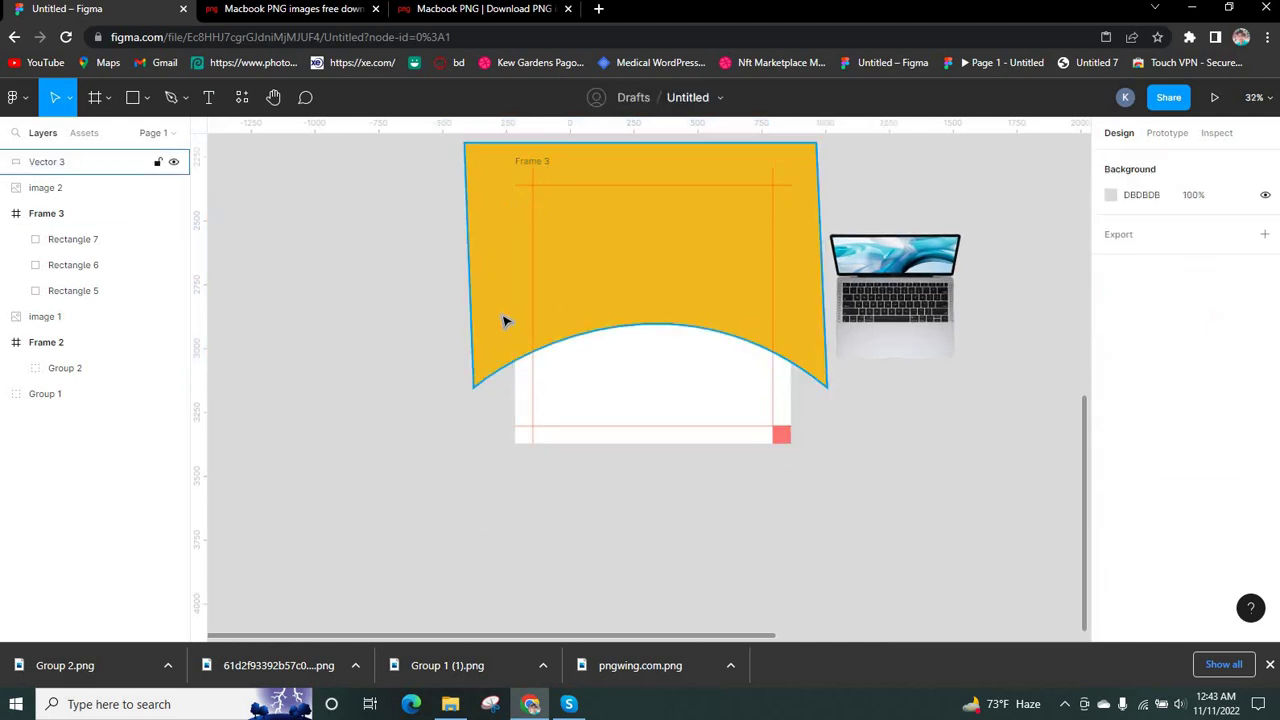
click(632, 378)
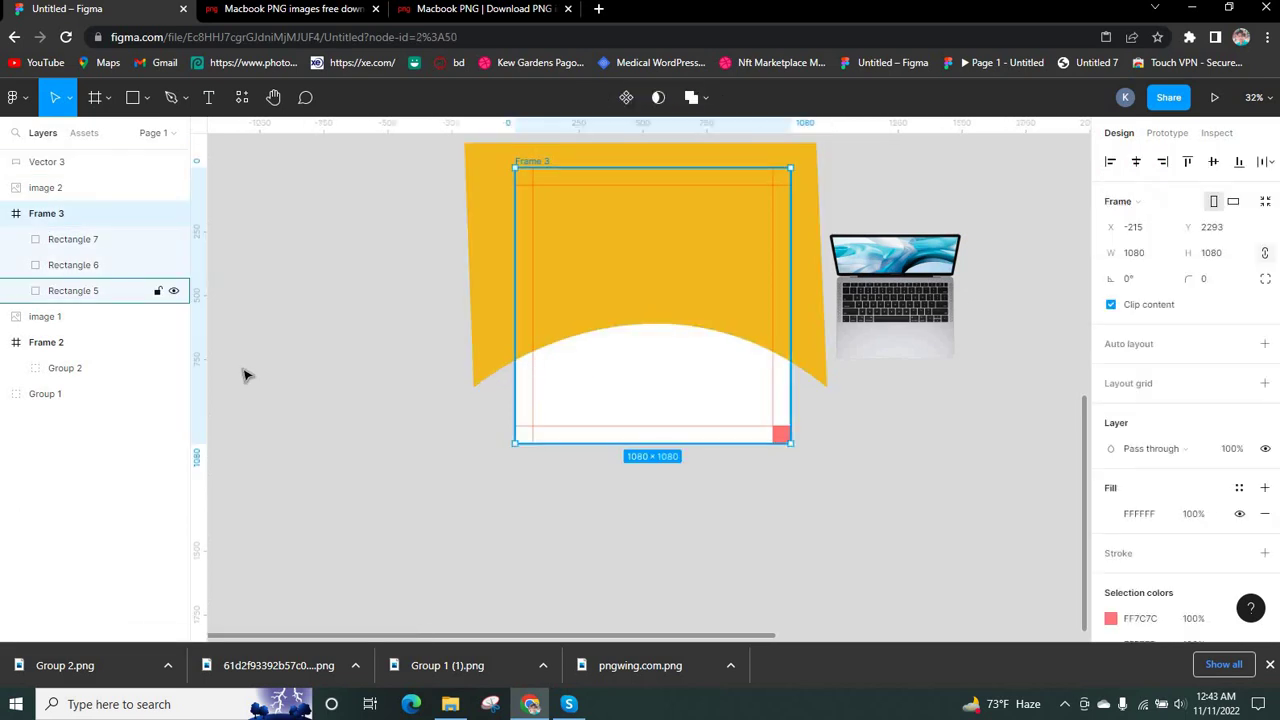
click(300, 410)
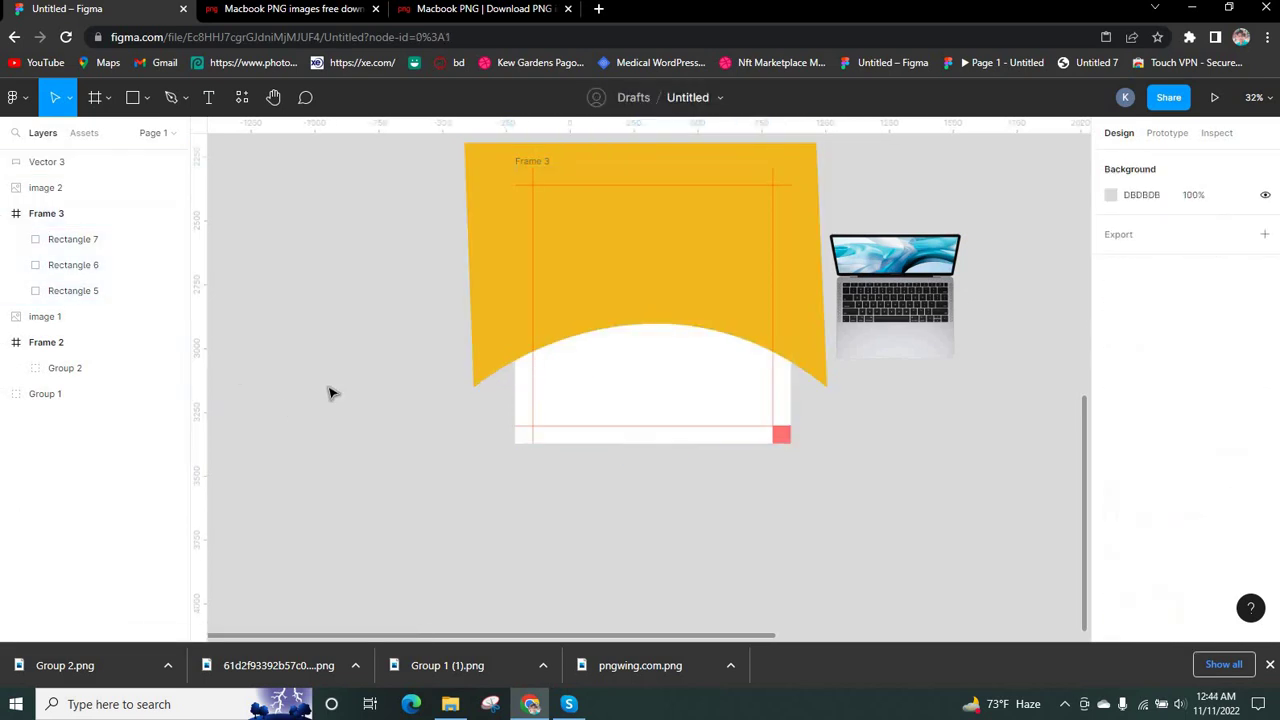
click(649, 378)
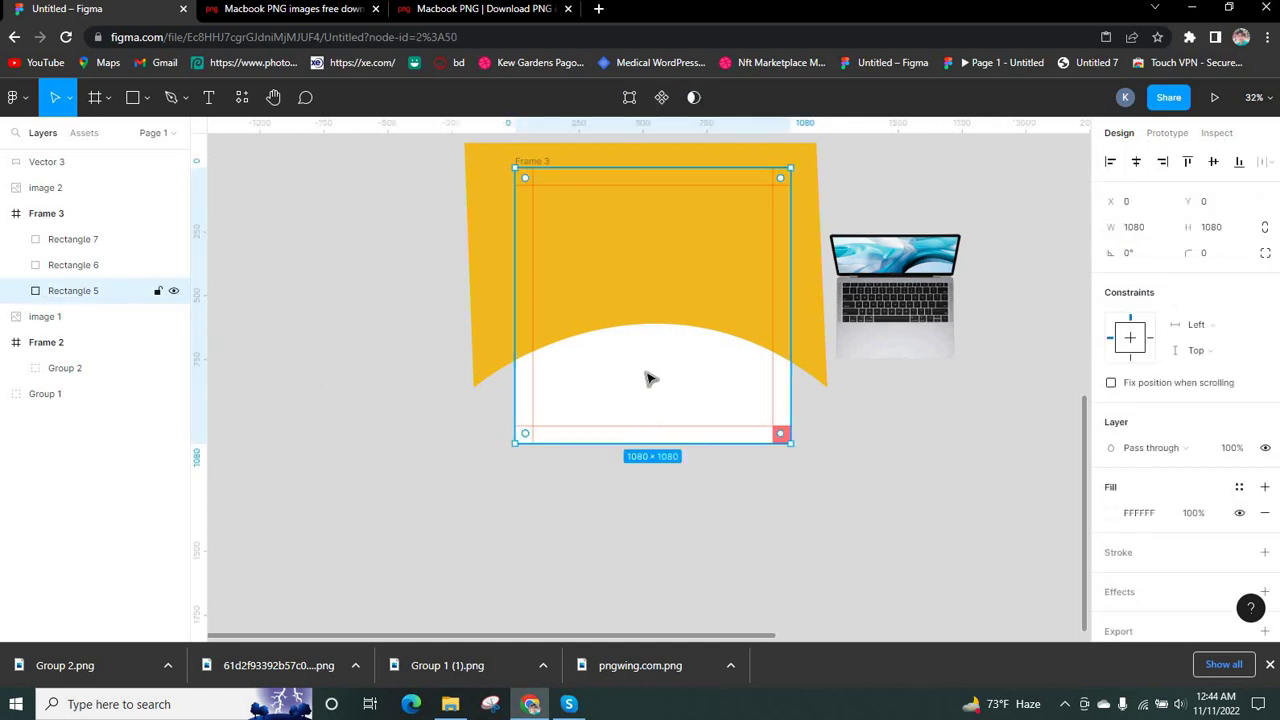
key(ctrl+v)
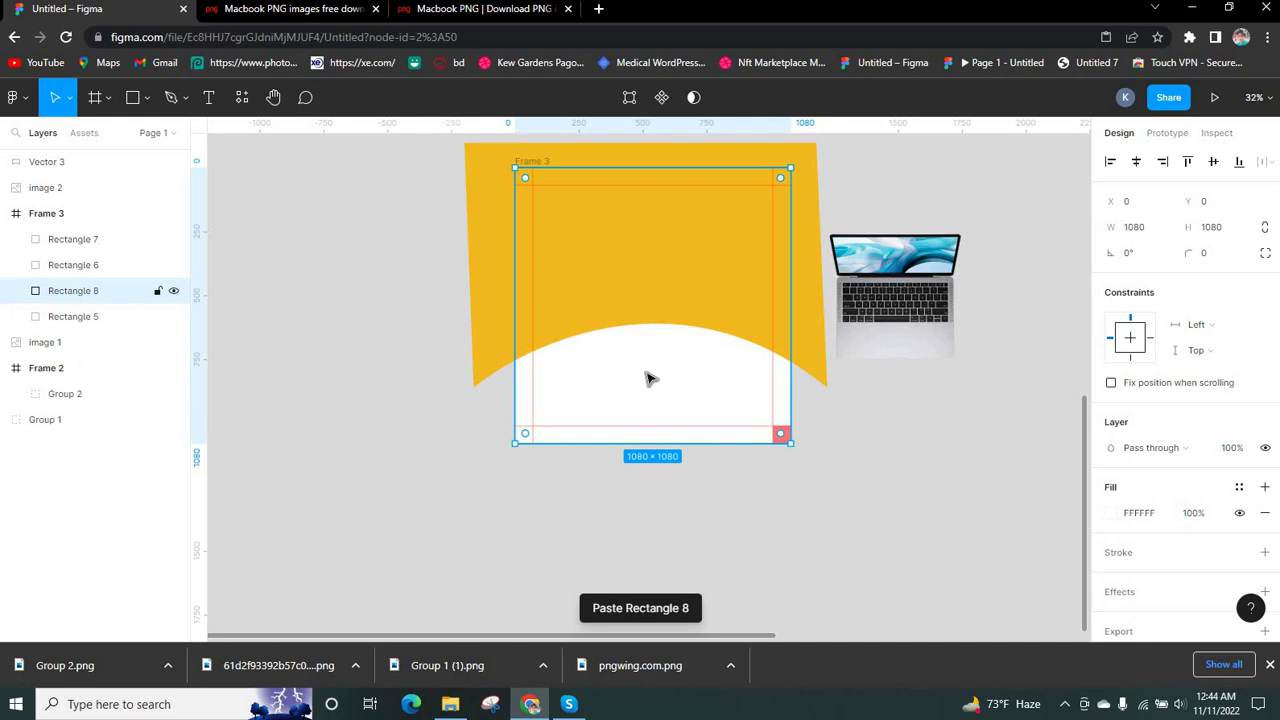
shift+click(623, 297)
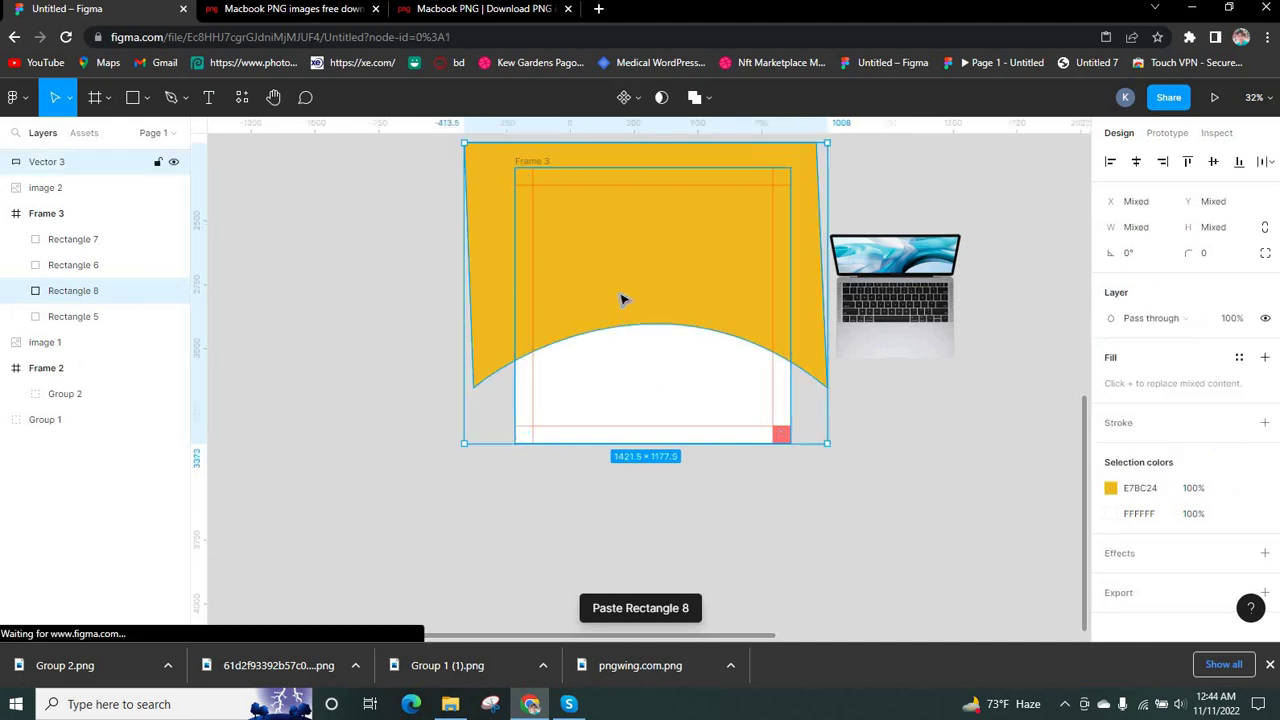
click(673, 101)
click(437, 371)
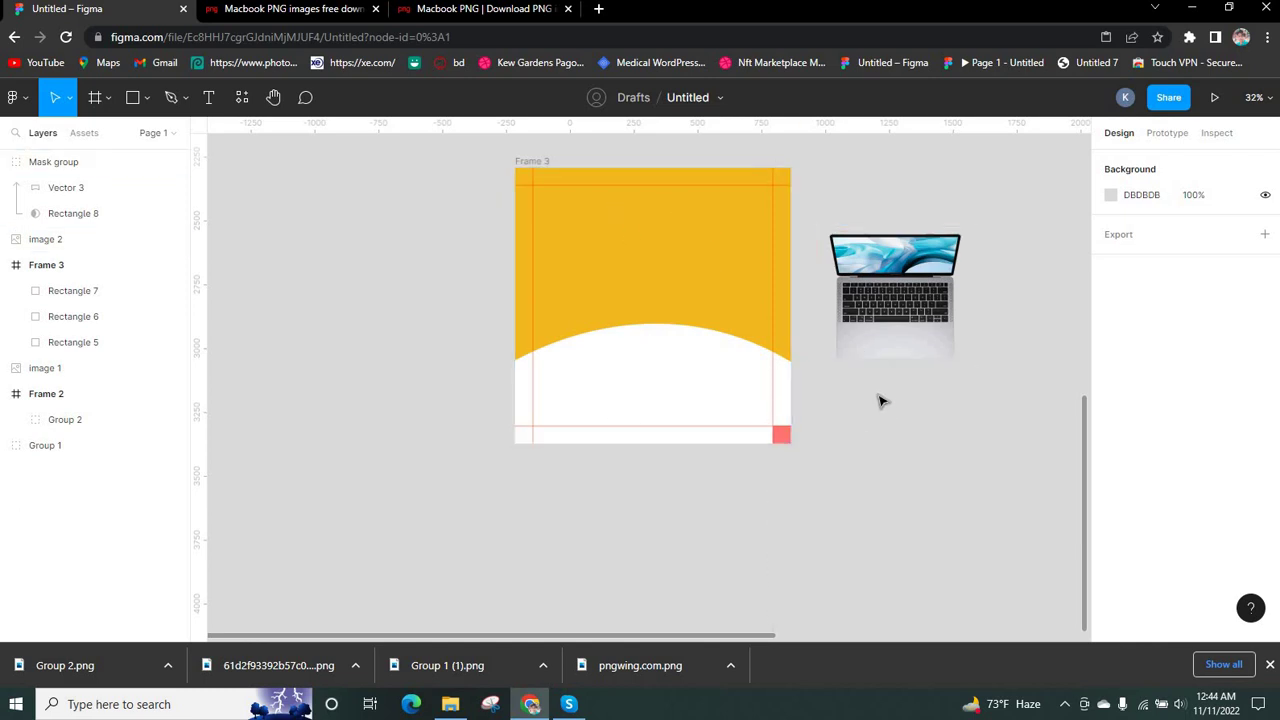
Place a copy of the MacBook image inside Frame 3 at about X 156, Y 265
click(897, 311)
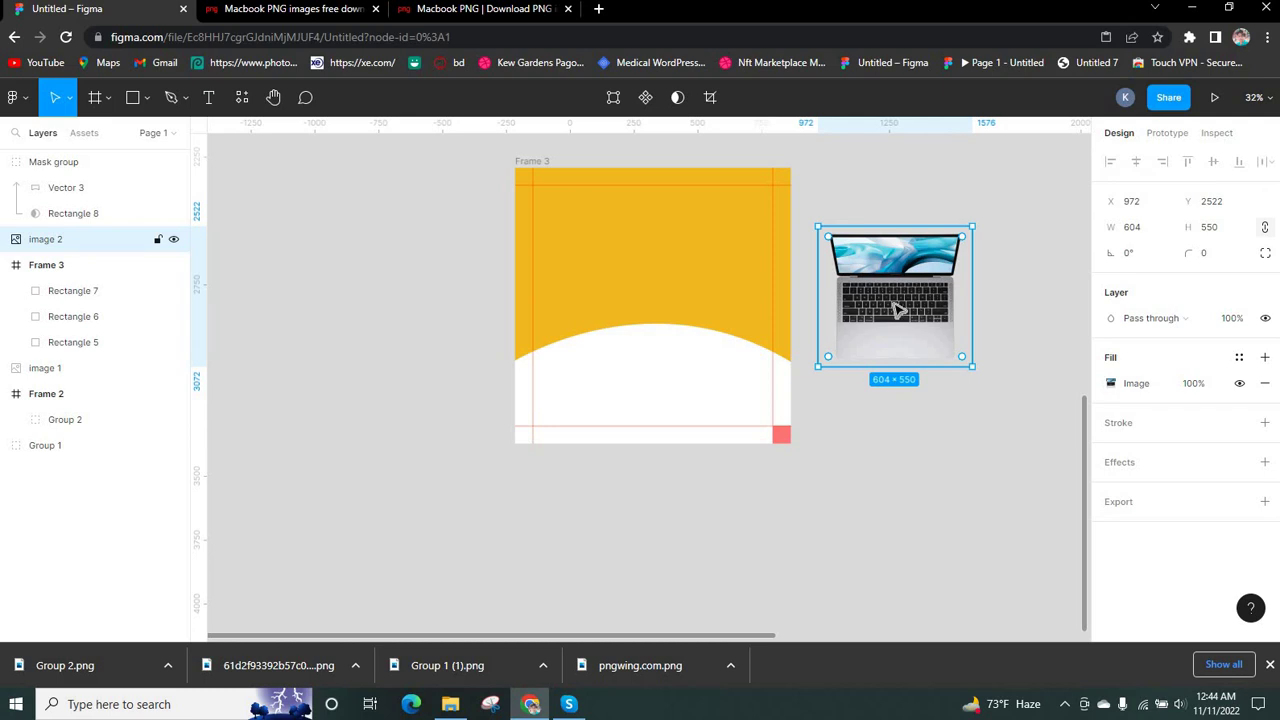
drag(903, 311, 640, 322)
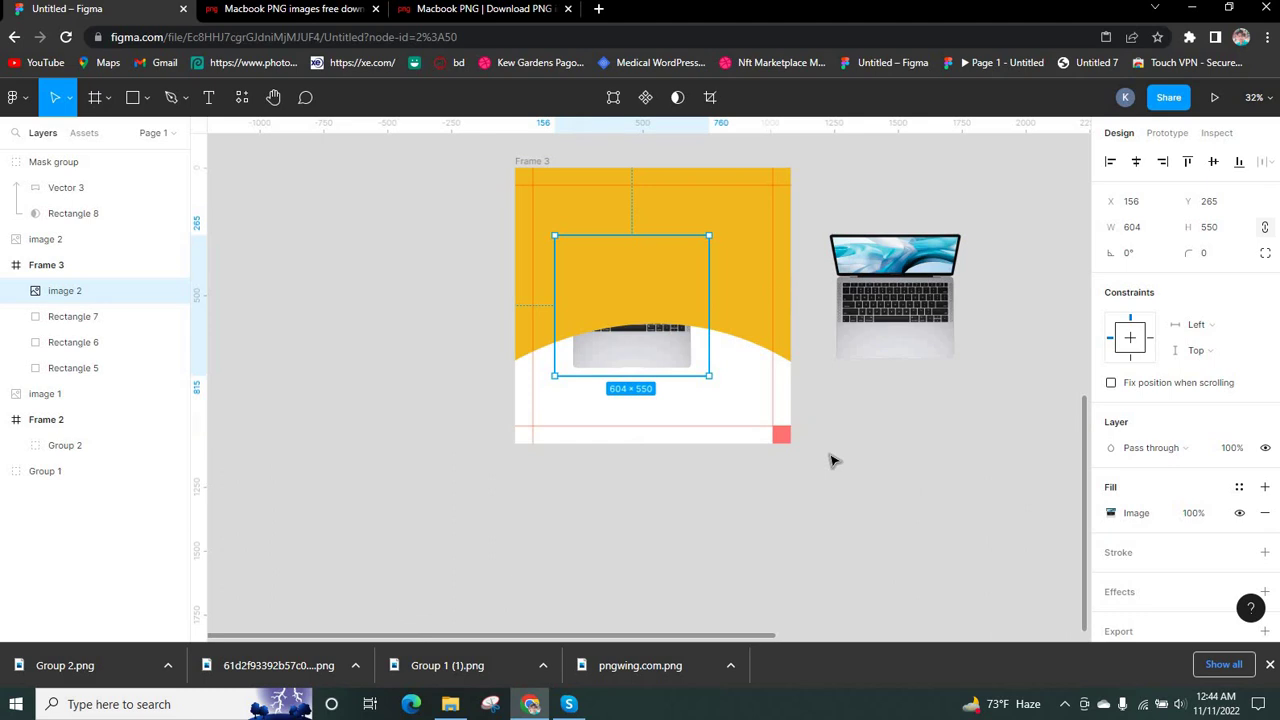
drag(66, 239, 66, 288)
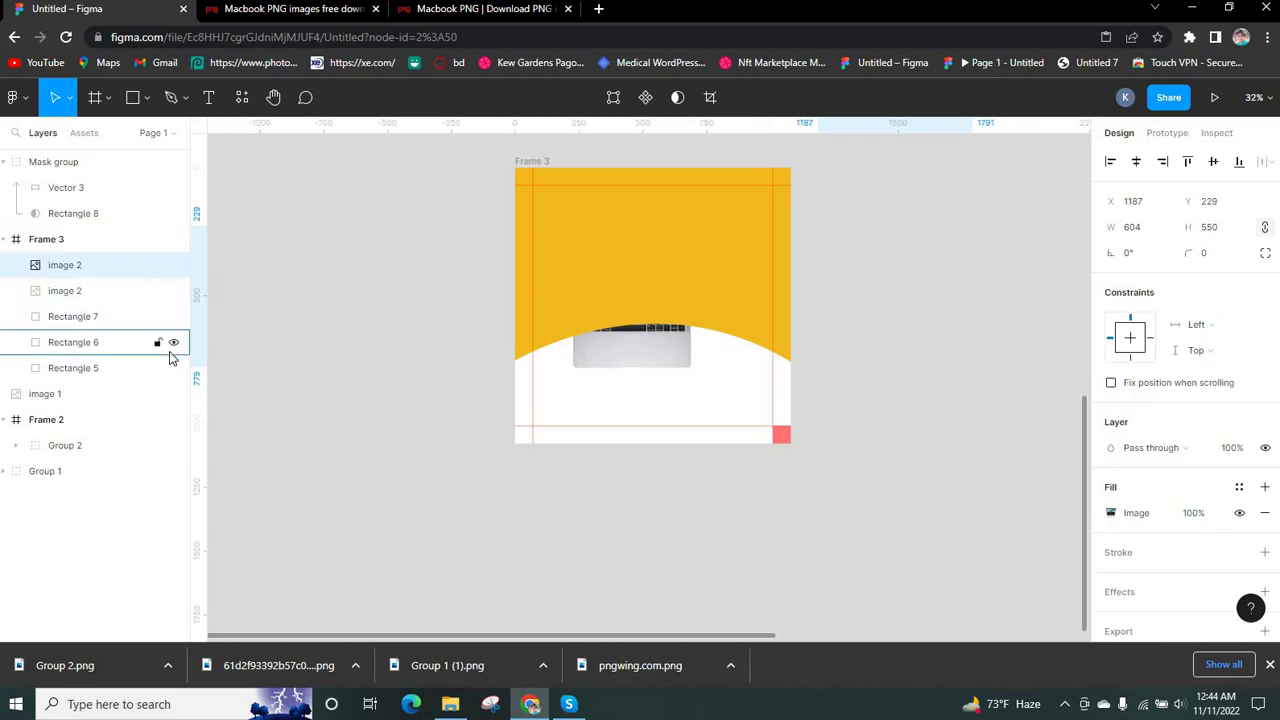
key(ctrl+z)
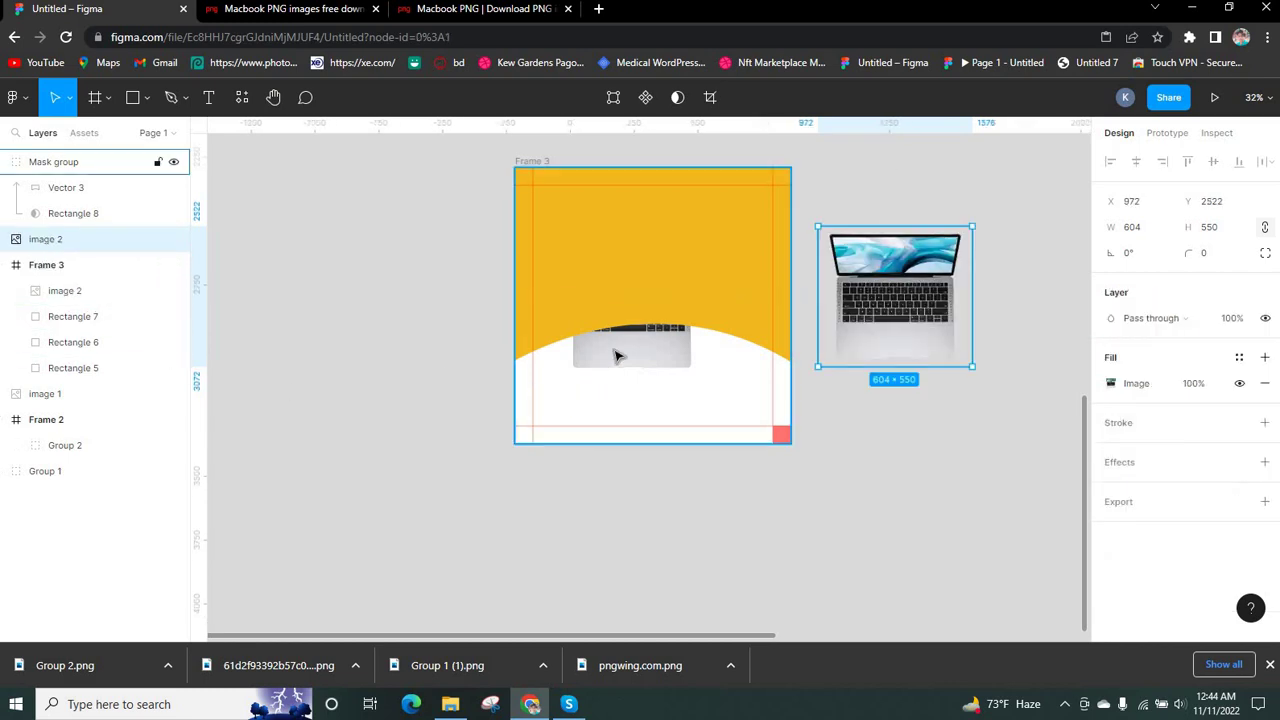
Move the mask group into Frame 3 and stack the MacBook copy above it in the layer order
click(519, 303)
click(519, 303)
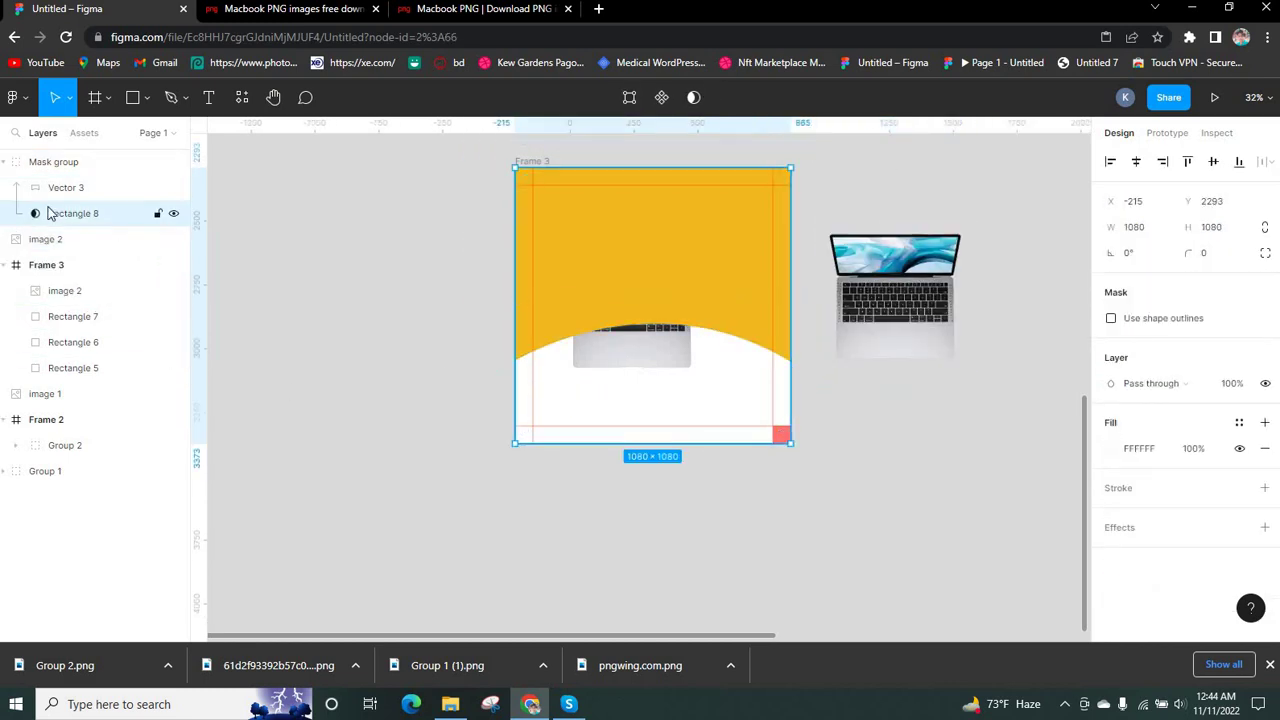
click(58, 167)
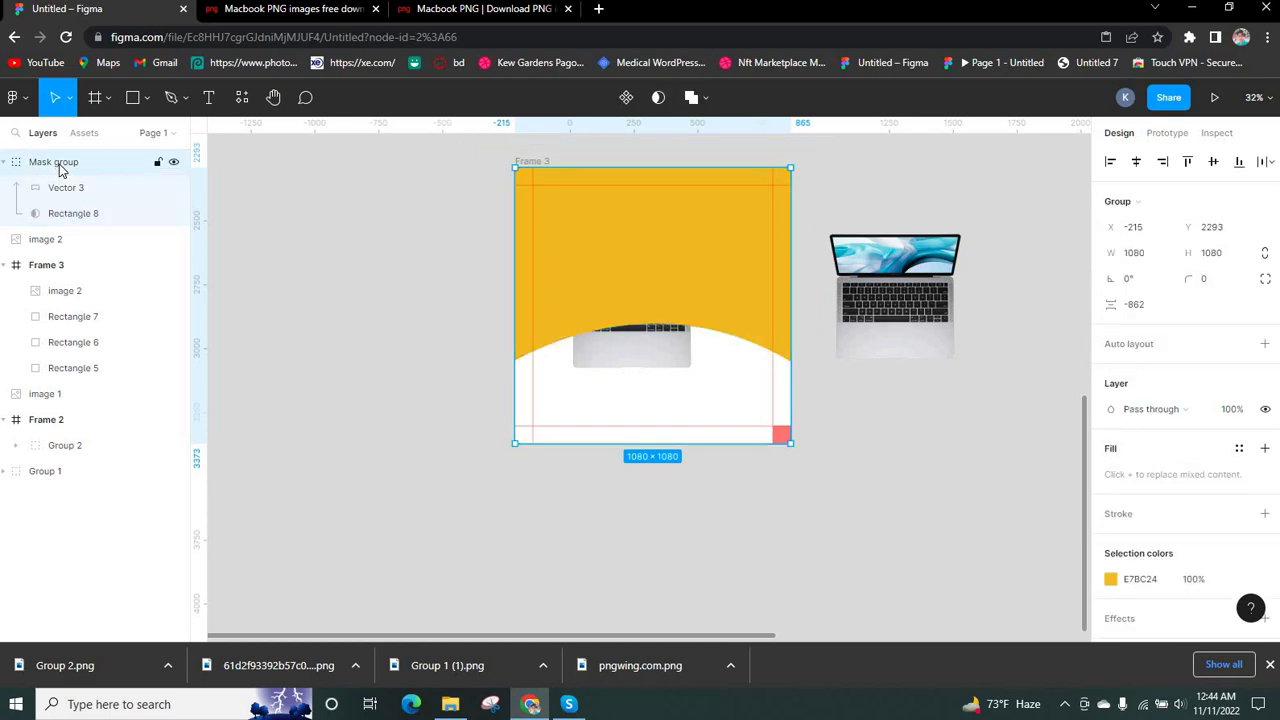
drag(65, 177, 66, 282)
click(72, 290)
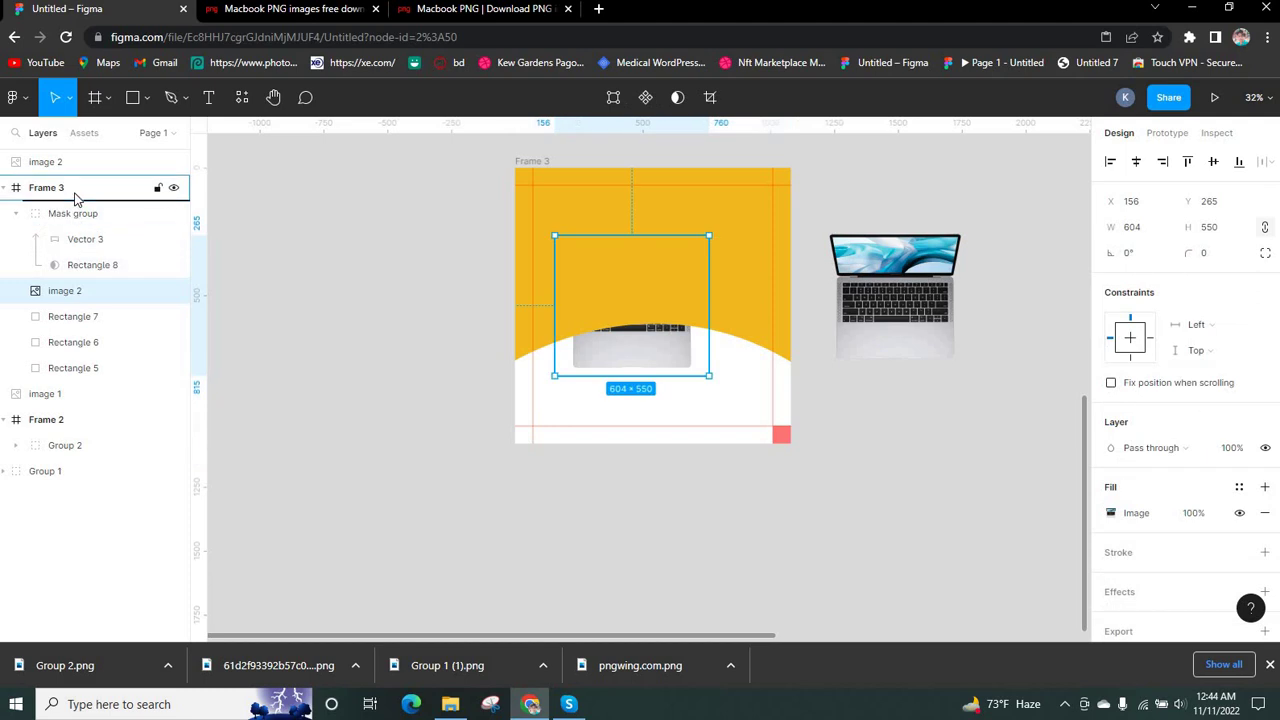
drag(75, 197, 75, 199)
click(310, 365)
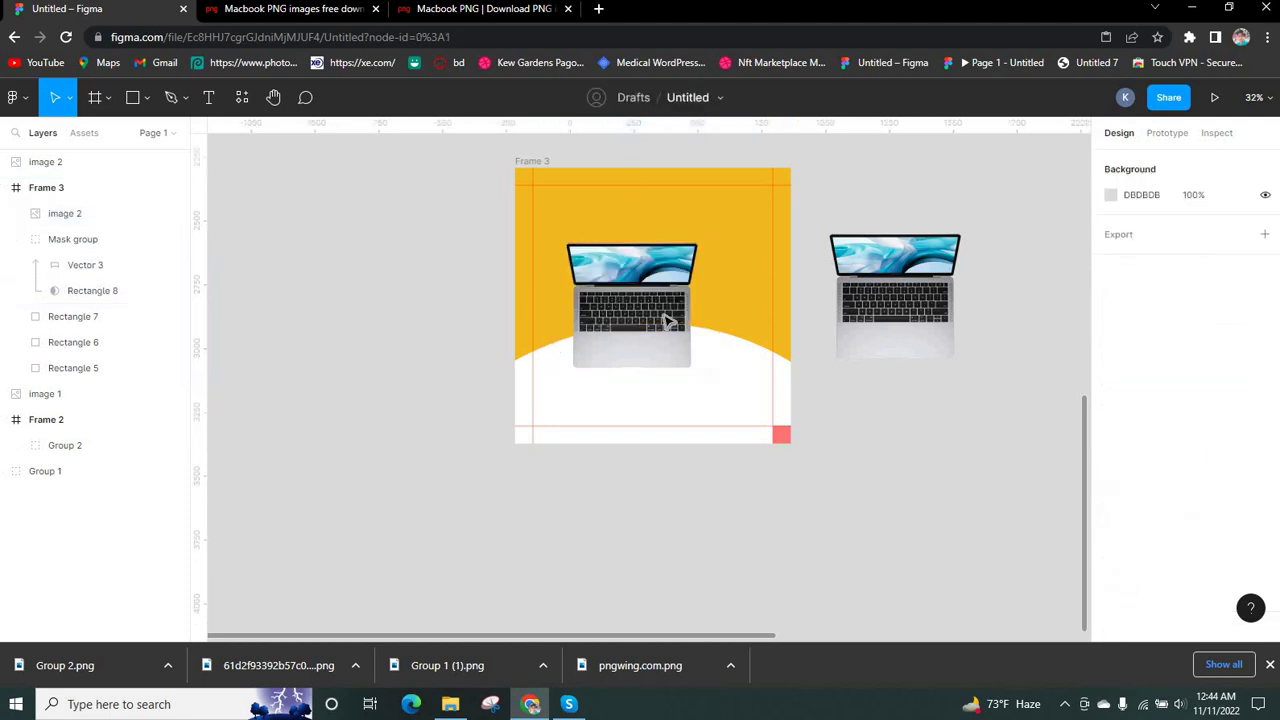
Duplicate the MacBook within Frame 3, scale the copy on the right to about 432 × 394 and set it beside the larger one
scroll(617, 298, up, 2)
scroll(610, 295, down, 1)
click(592, 293)
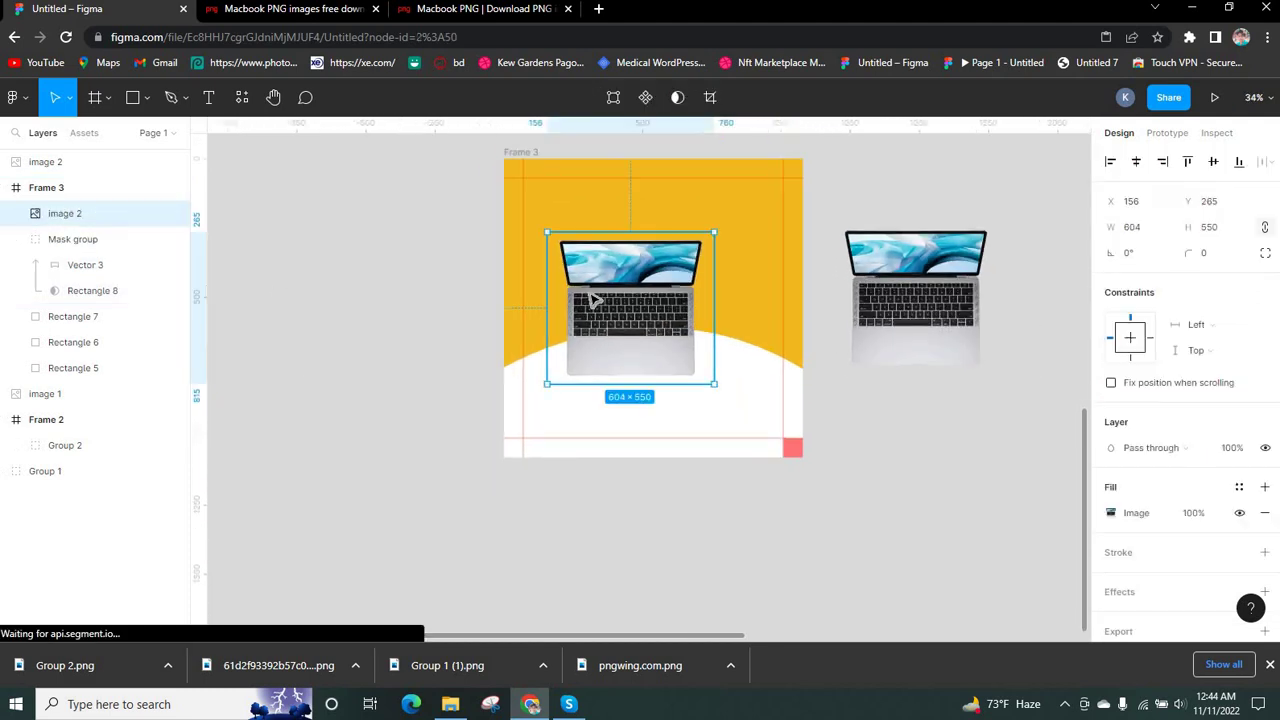
drag(589, 297, 749, 312)
drag(656, 244, 680, 262)
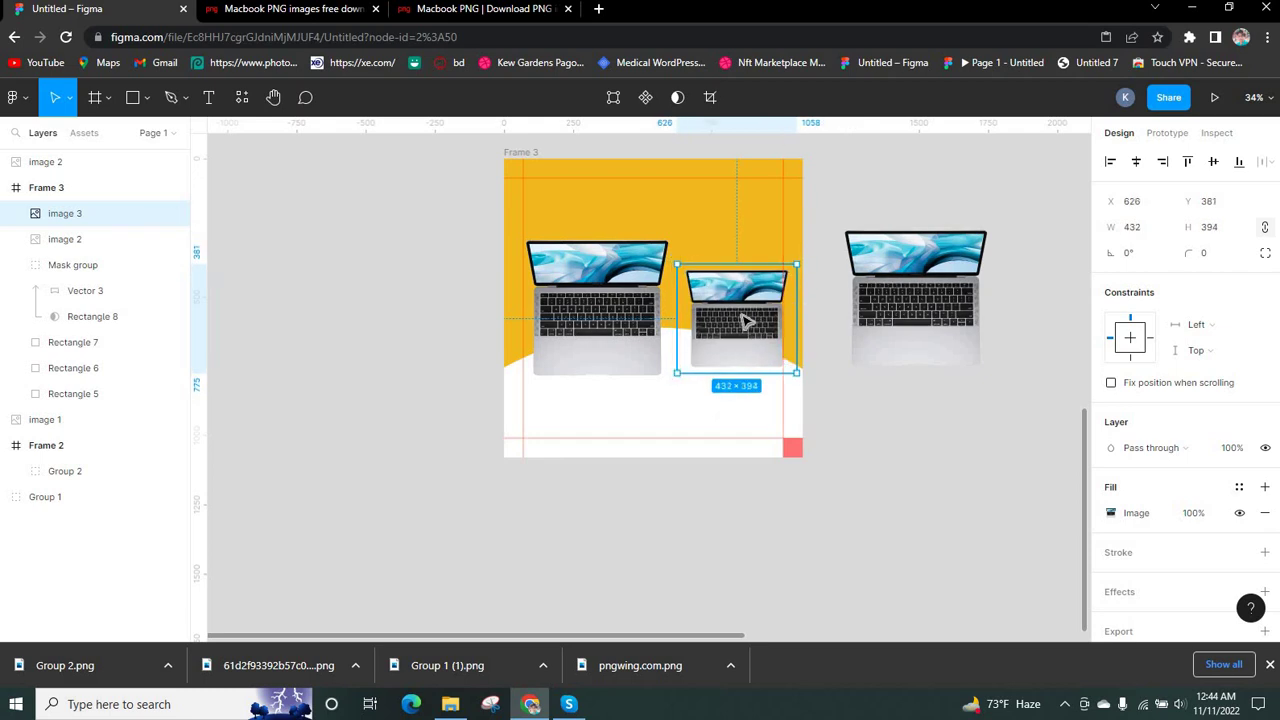
drag(737, 316, 737, 314)
Enlarge the left MacBook to about 672 × 612 and position it at X 18, Y 234, against the left margin guide
drag(600, 354, 603, 364)
drag(683, 398, 685, 398)
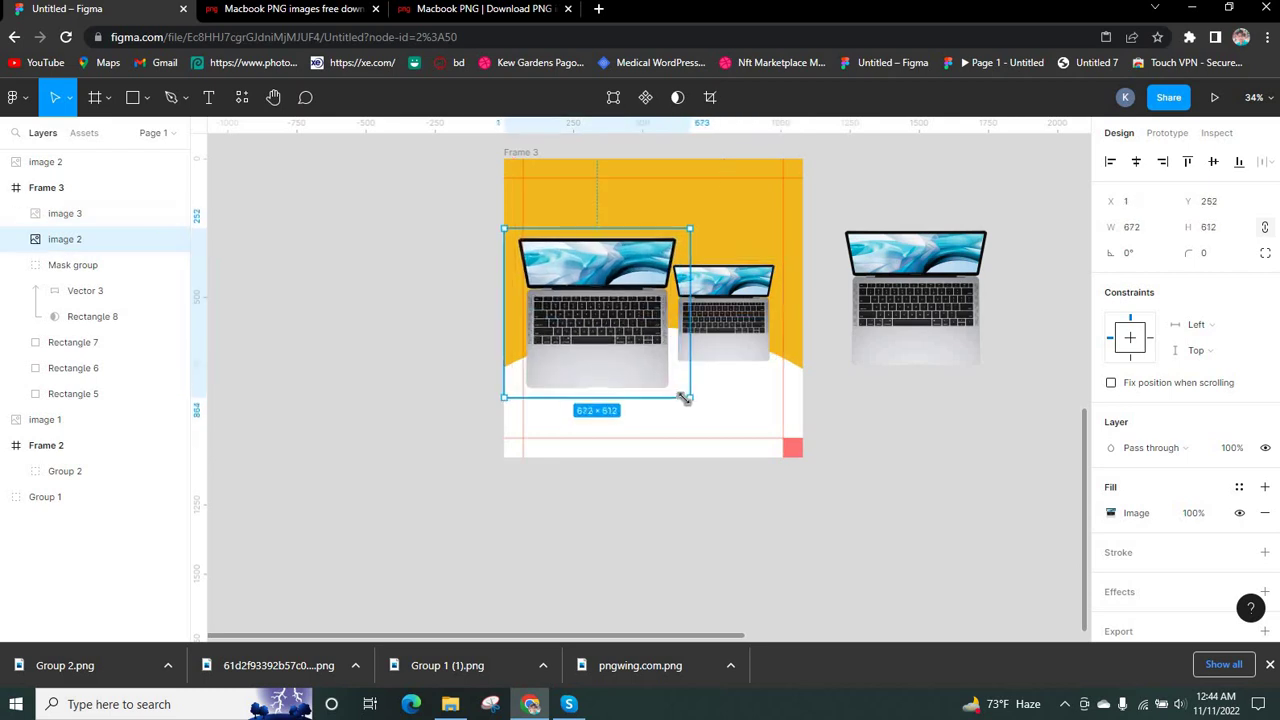
drag(620, 351, 603, 369)
click(486, 369)
Move the smaller MacBook down to Y 381 and nudge it left until it sits just inside the right margin guide
click(731, 331)
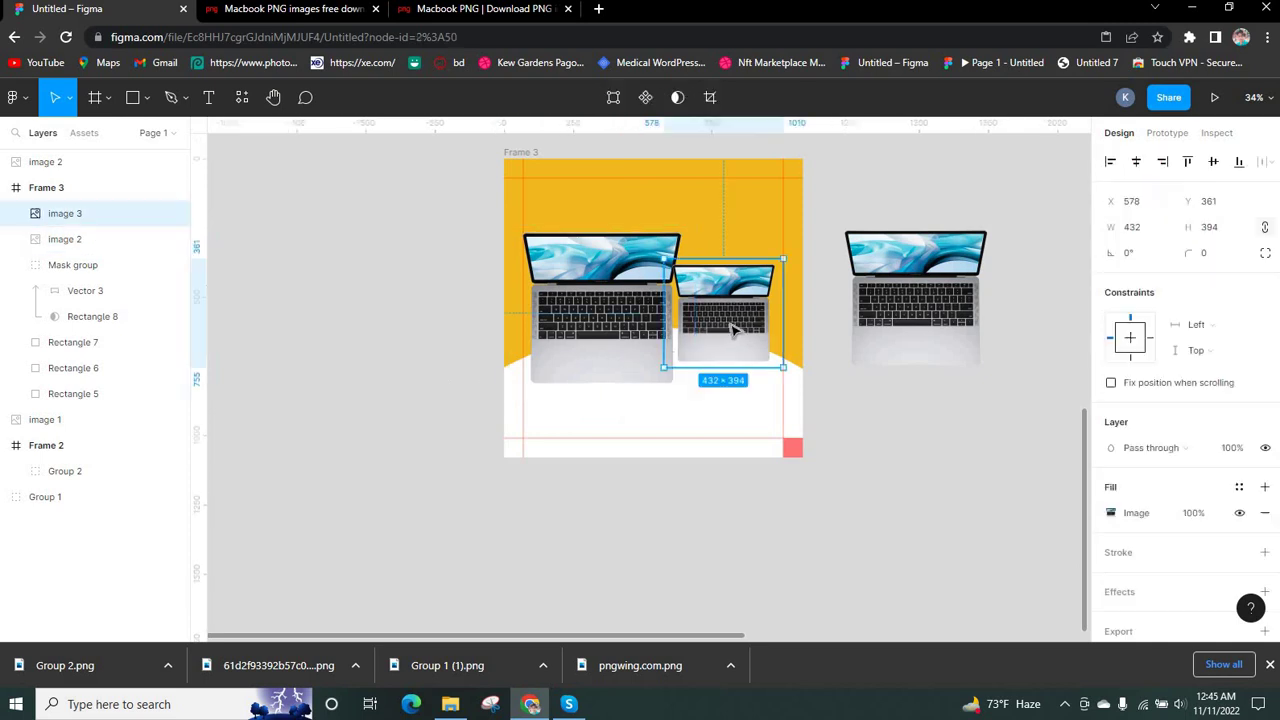
drag(727, 326, 731, 330)
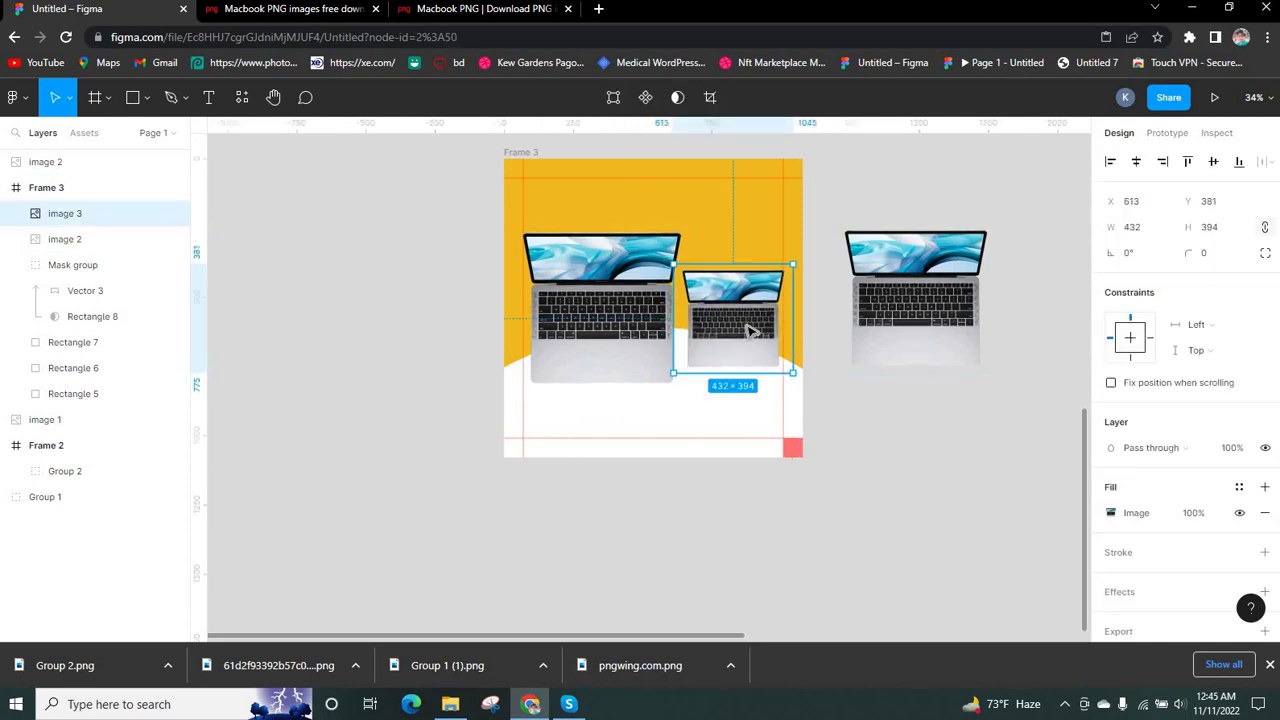
key(Left)
key(Left)
key(Left)
key(Left)
key(Left)
key(Left)
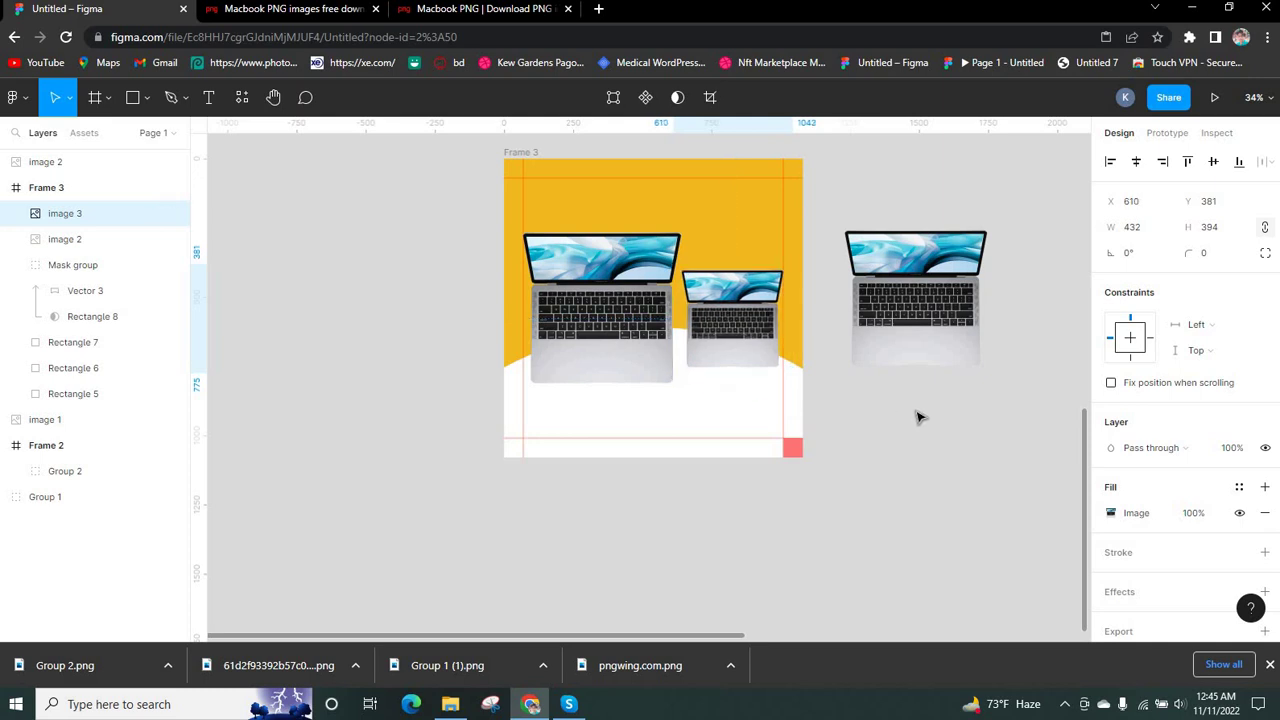
Delete the spare MacBook image outside Frame 3
click(912, 418)
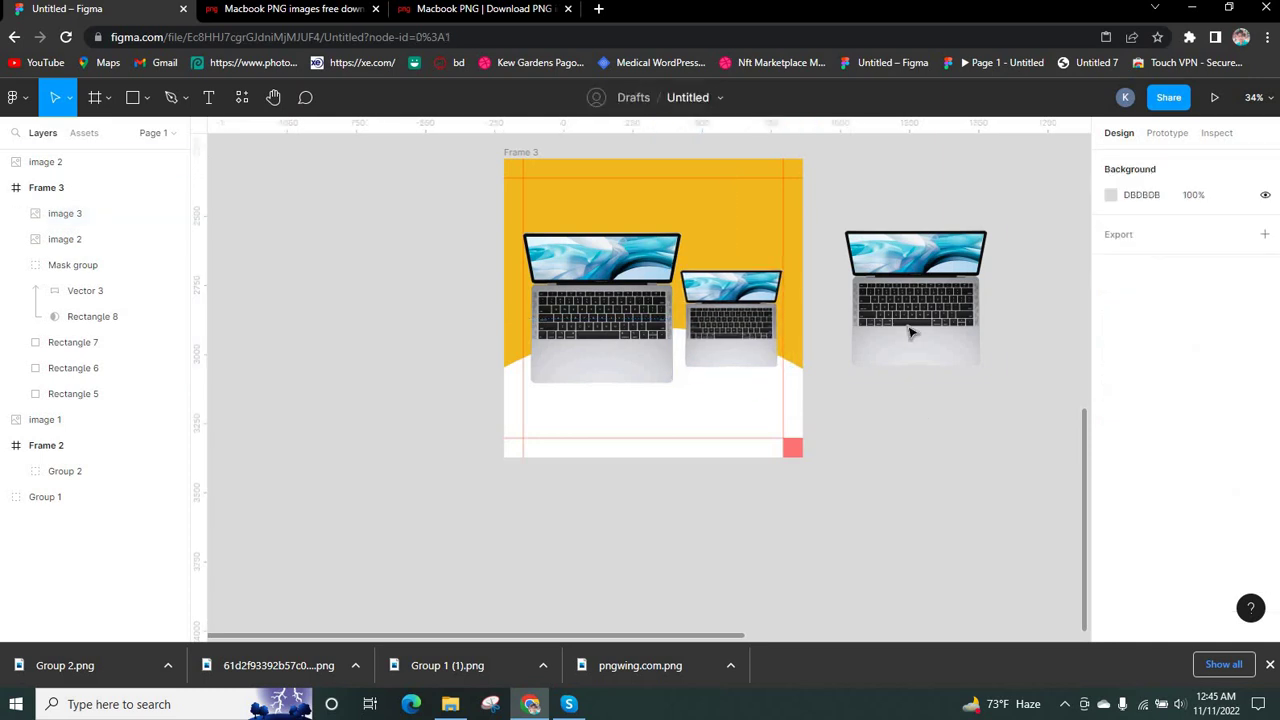
click(911, 333)
key(Delete)
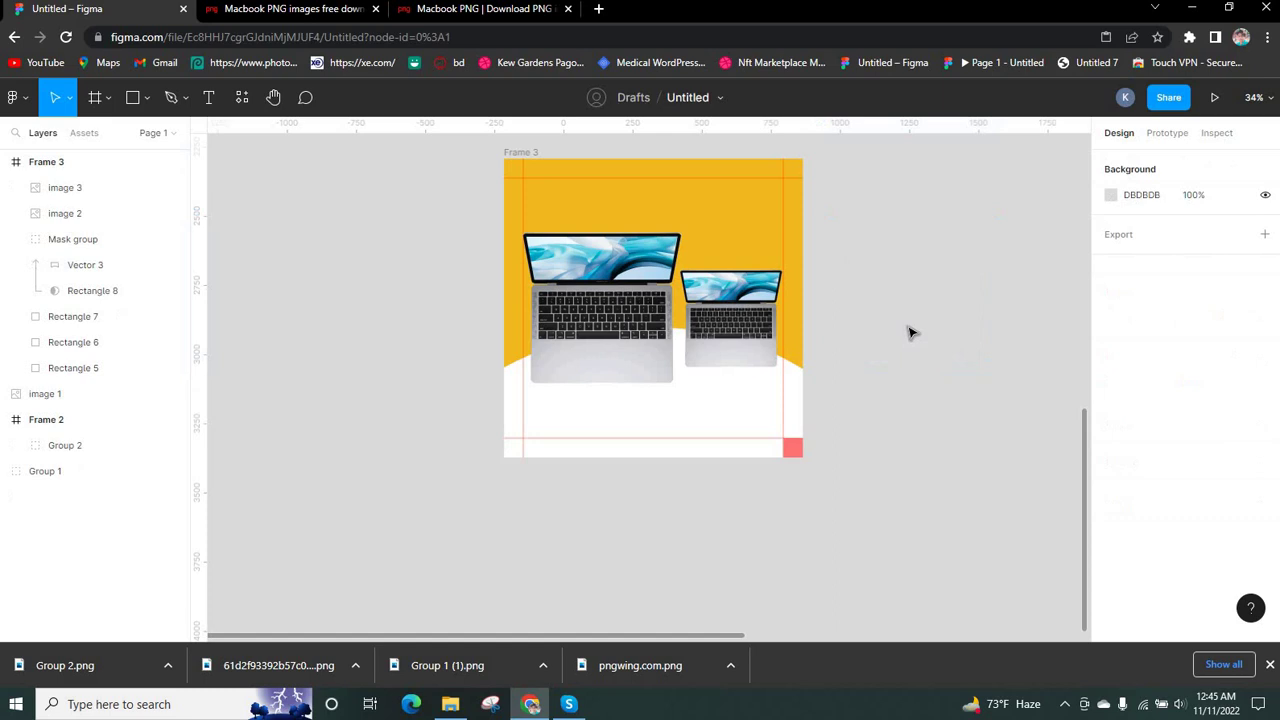
Nudge both MacBooks in Frame 3 down together until the pair's upper edge is at canvas Y 2605
click(638, 314)
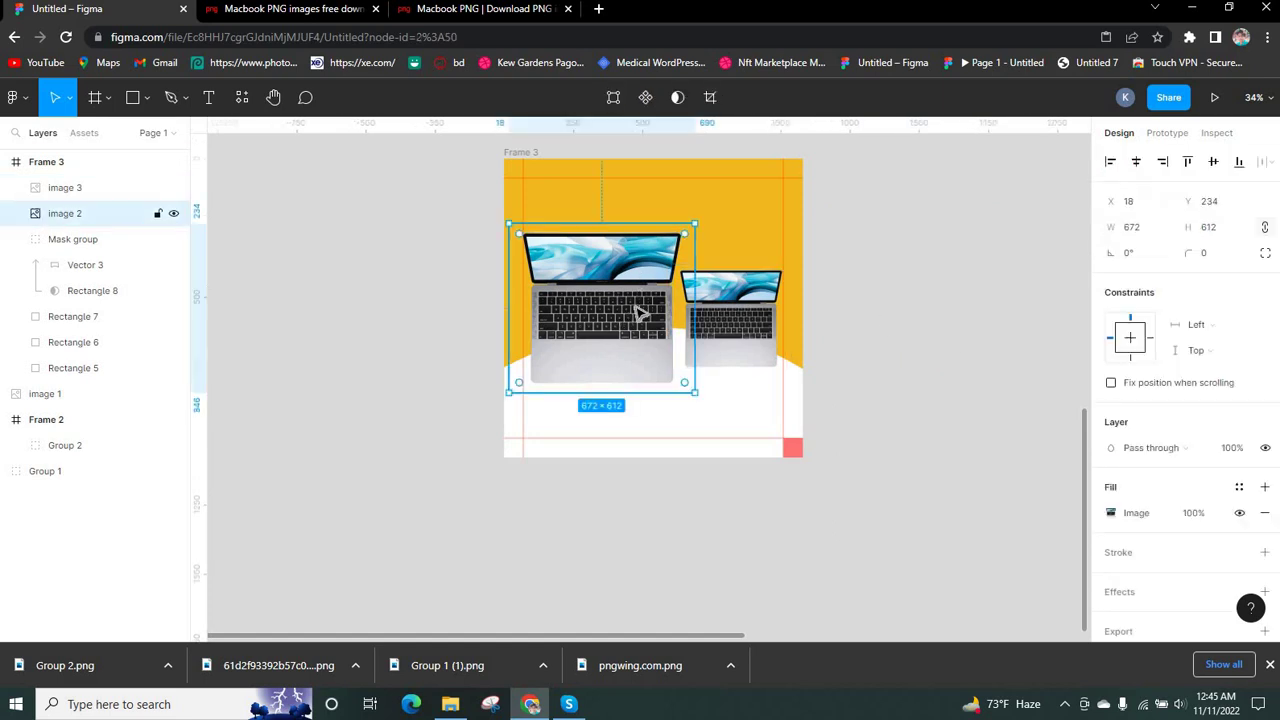
shift+click(745, 322)
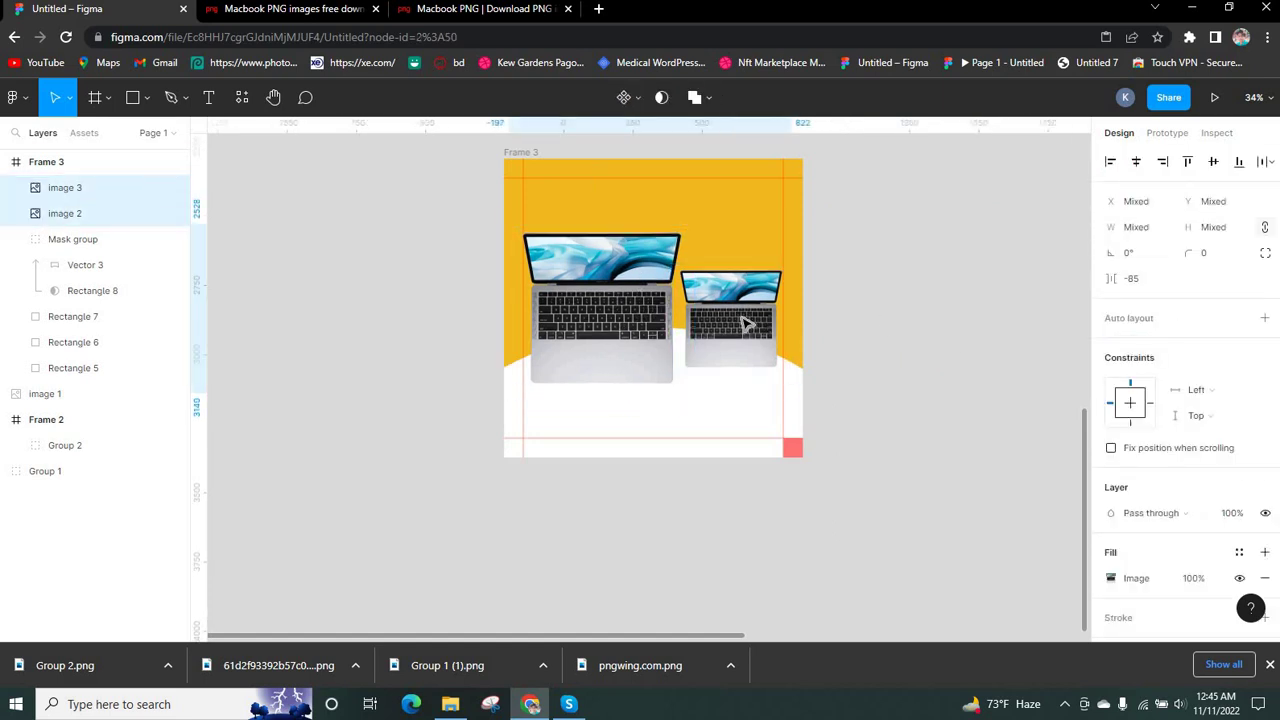
key(Down)
key(Down)
key(Down)
key(Down)
key(Down)
key(Down)
key(Down)
key(Down)
key(Down)
key(Down)
key(Down)
key(Down)
key(Down)
key(Down)
key(Down)
key(Down)
key(Down)
key(Down)
key(Down)
key(Down)
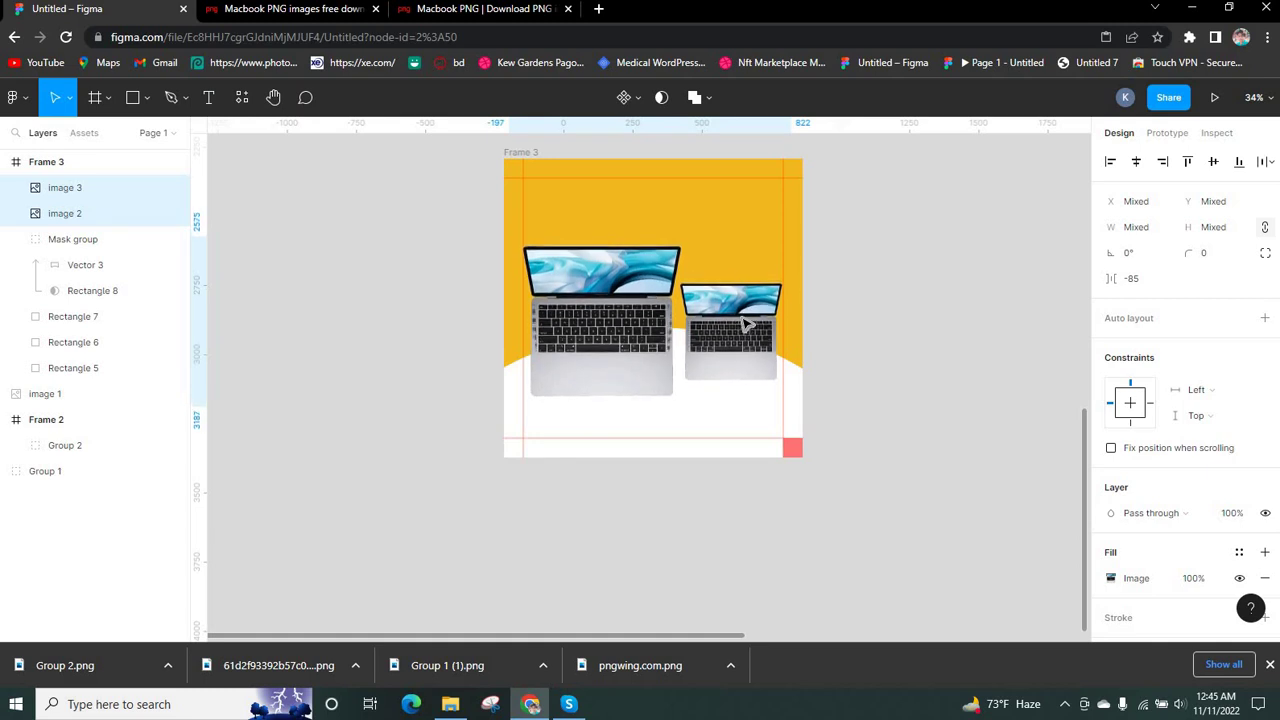
key(Down)
key(Down)
key(Down)
key(Down)
key(Down)
key(Down)
key(Down)
key(Down)
key(Down)
key(Down)
key(Down)
key(Down)
key(Down)
key(Down)
key(Down)
key(Down)
key(Down)
key(Down)
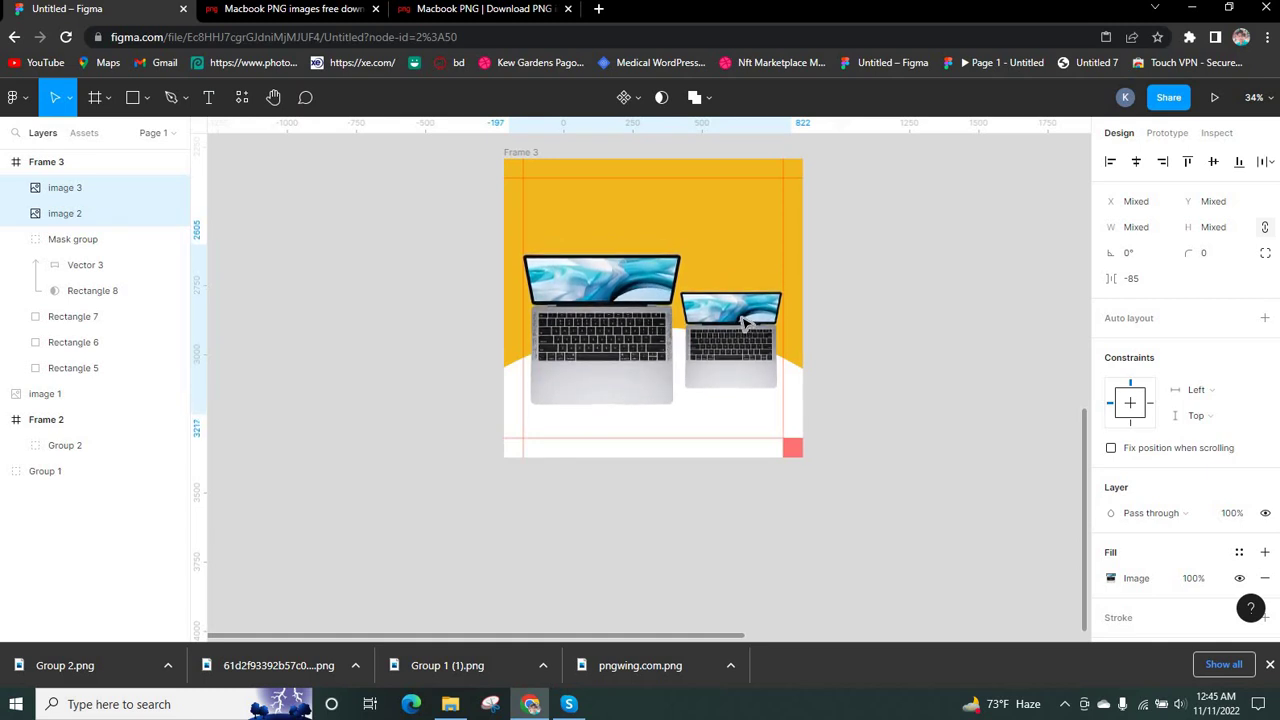
click(875, 347)
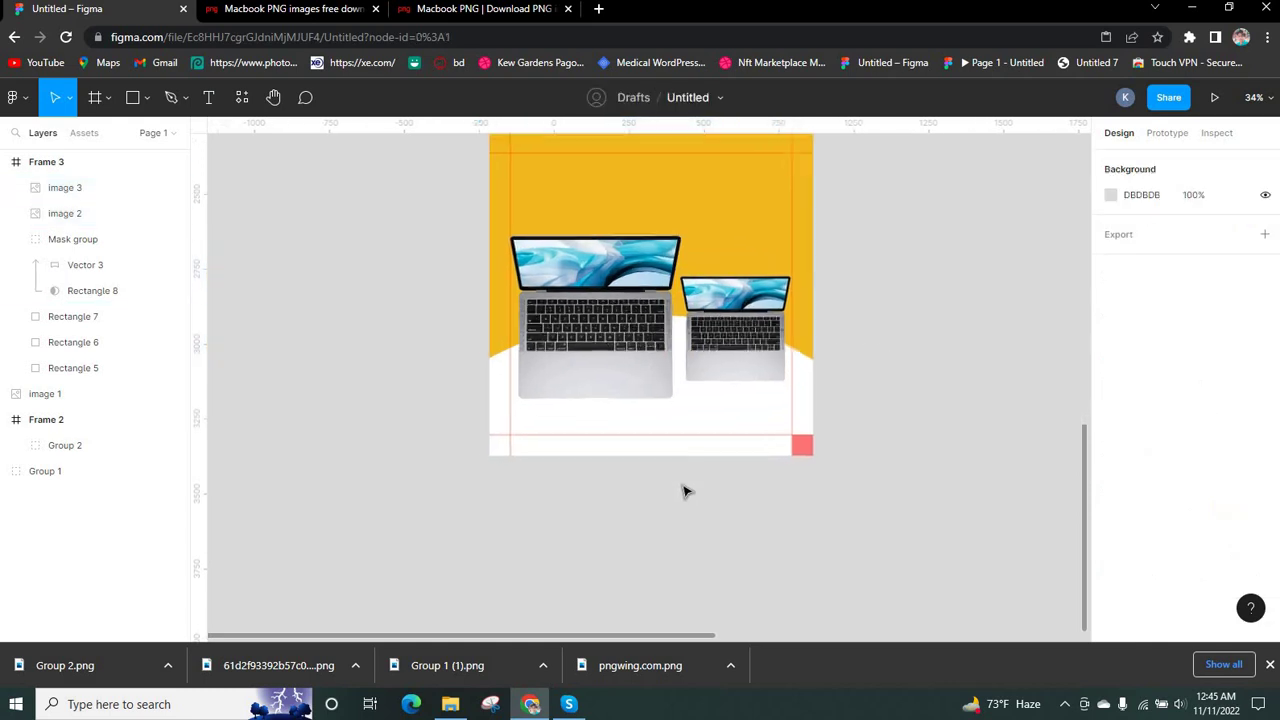
scroll(686, 489, down, 2)
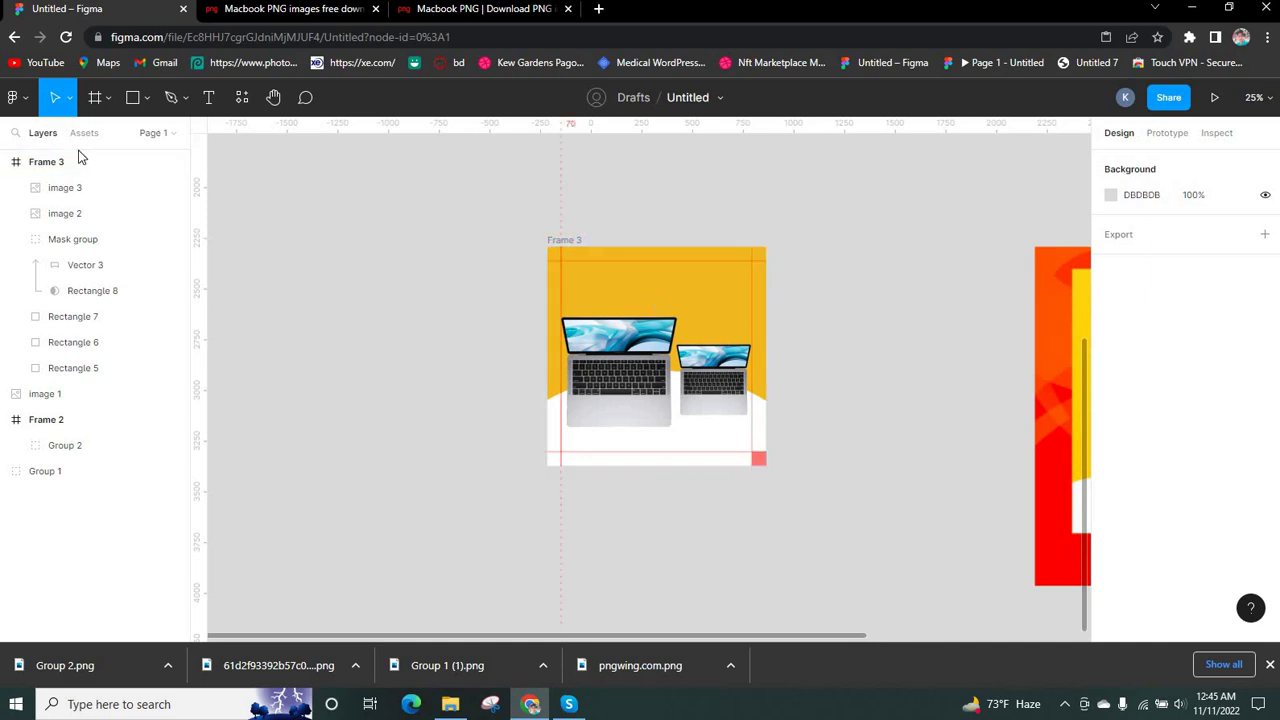
Draw a circle about 119 × 119 outside Frame 3 and fill it with the yellow E7BC24 sampled from the frame's background
click(148, 97)
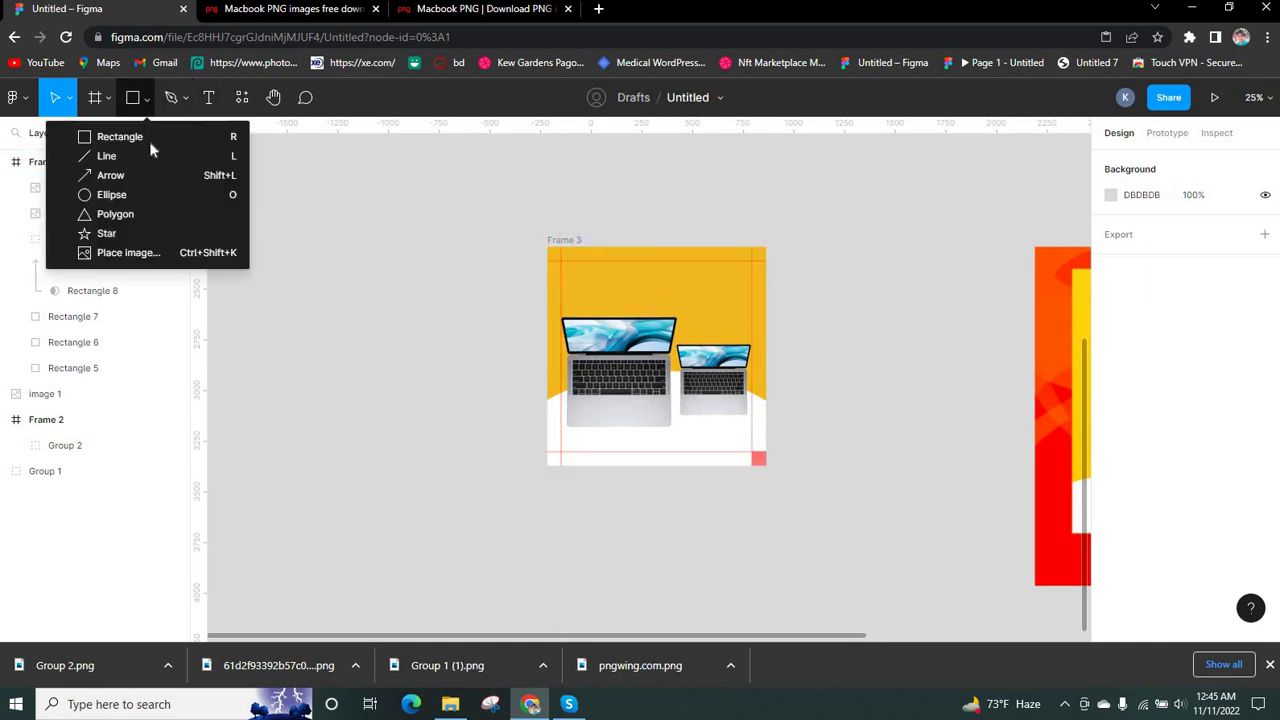
click(120, 194)
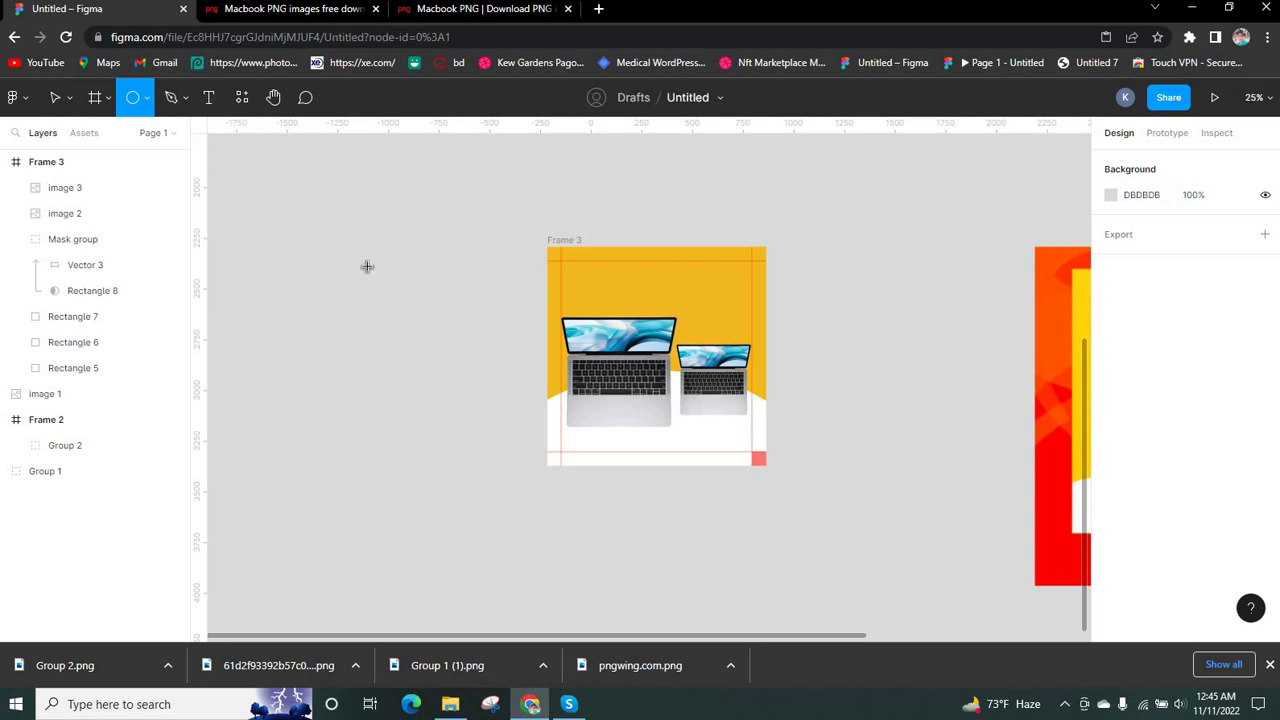
drag(355, 265, 381, 291)
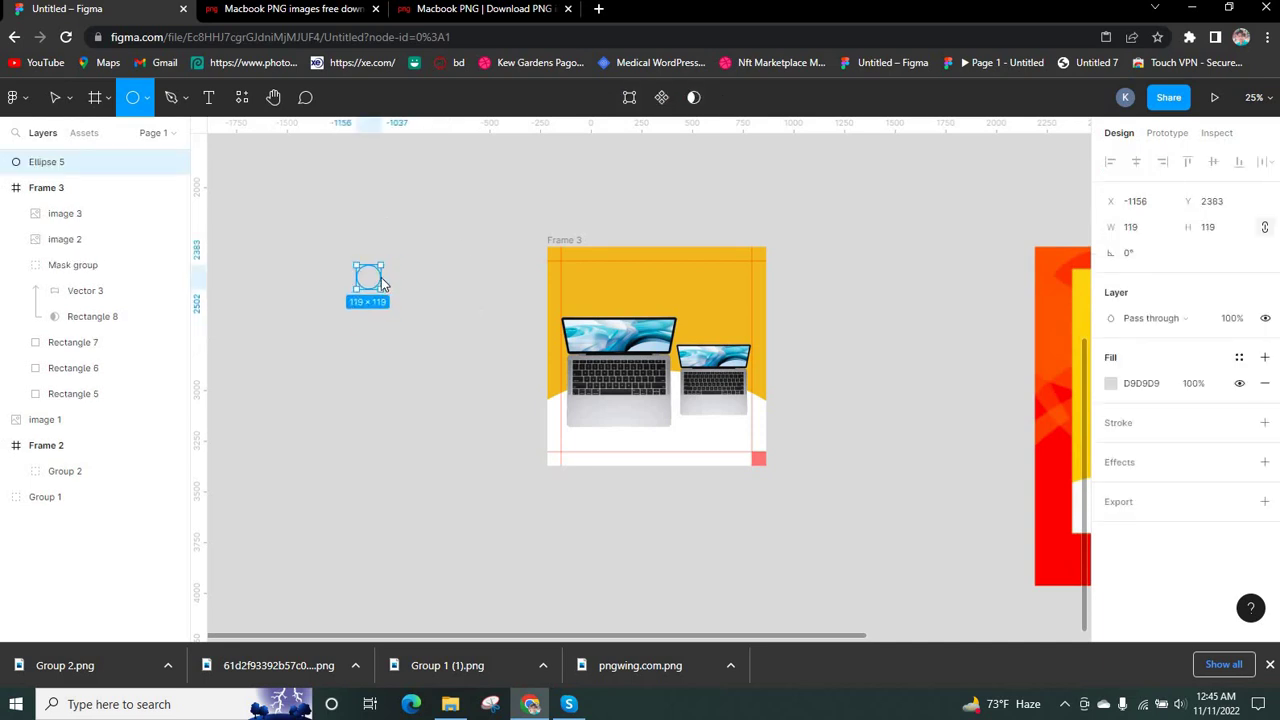
click(1110, 383)
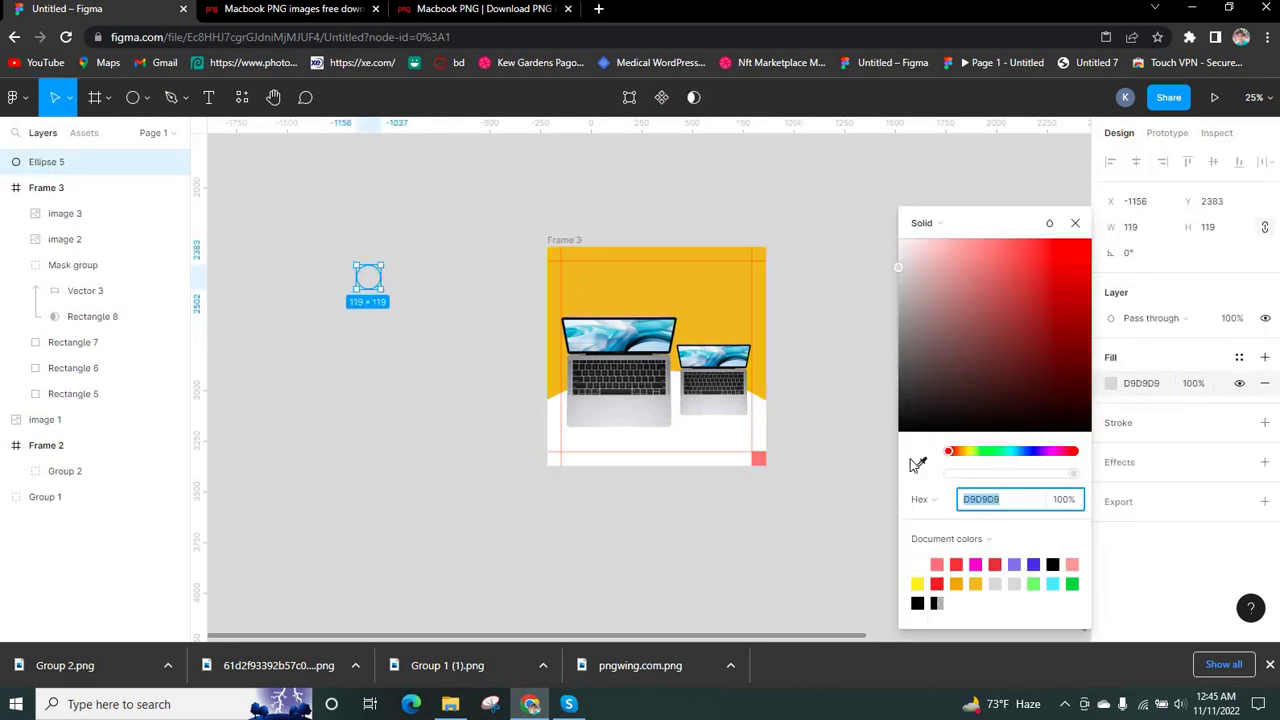
click(918, 463)
click(714, 305)
click(366, 294)
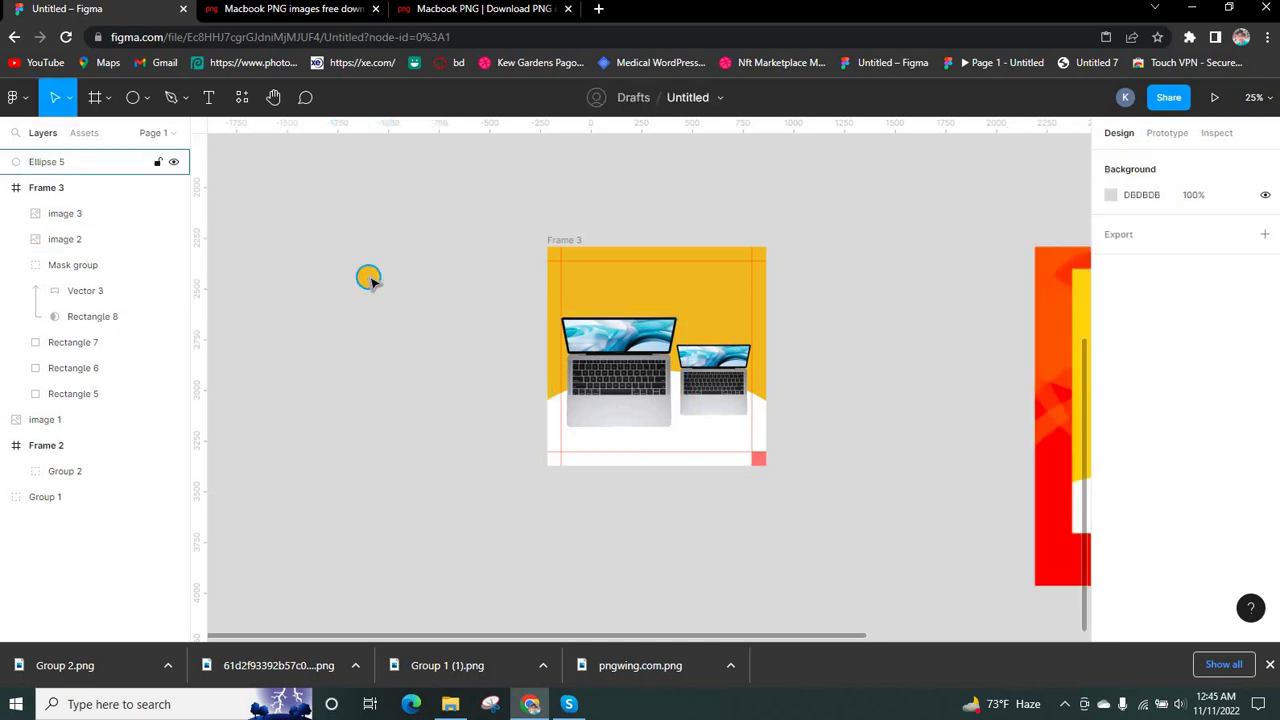
Duplicate the yellow circle diagonally below the original and set the fill opacity of both circles to 50%
click(370, 281)
click(1232, 318)
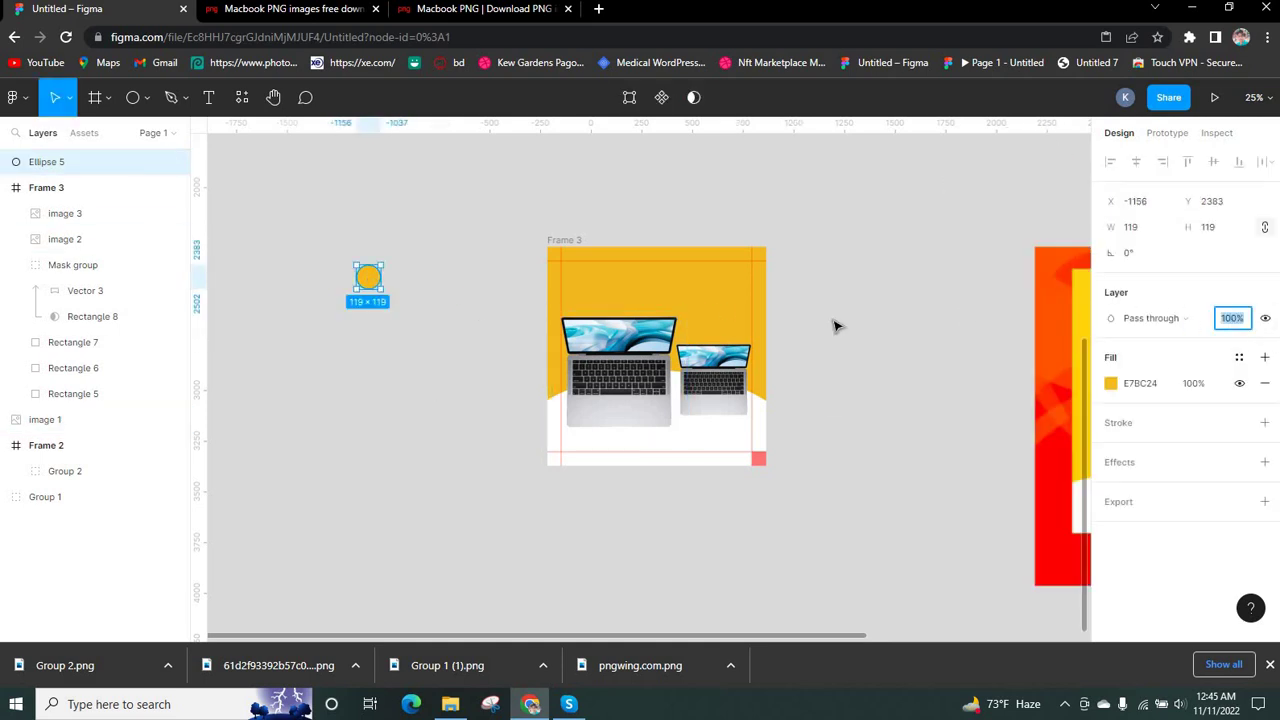
click(374, 291)
drag(371, 284, 398, 316)
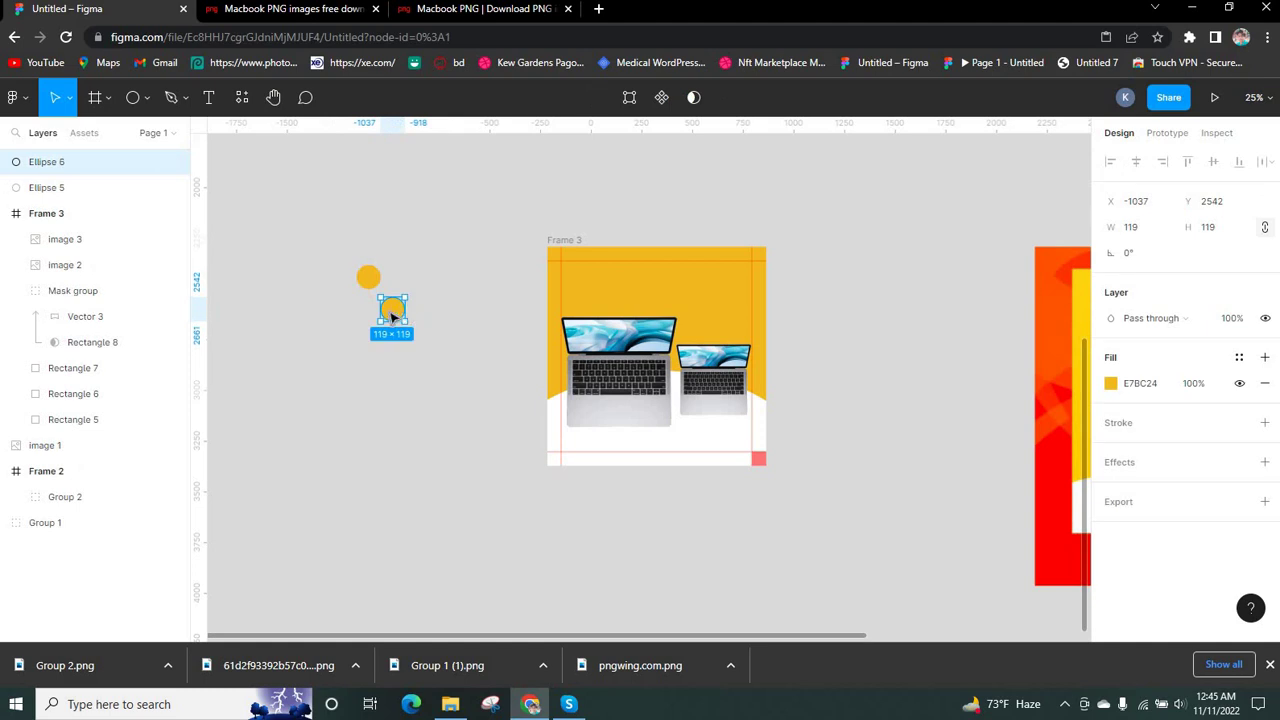
shift+click(369, 280)
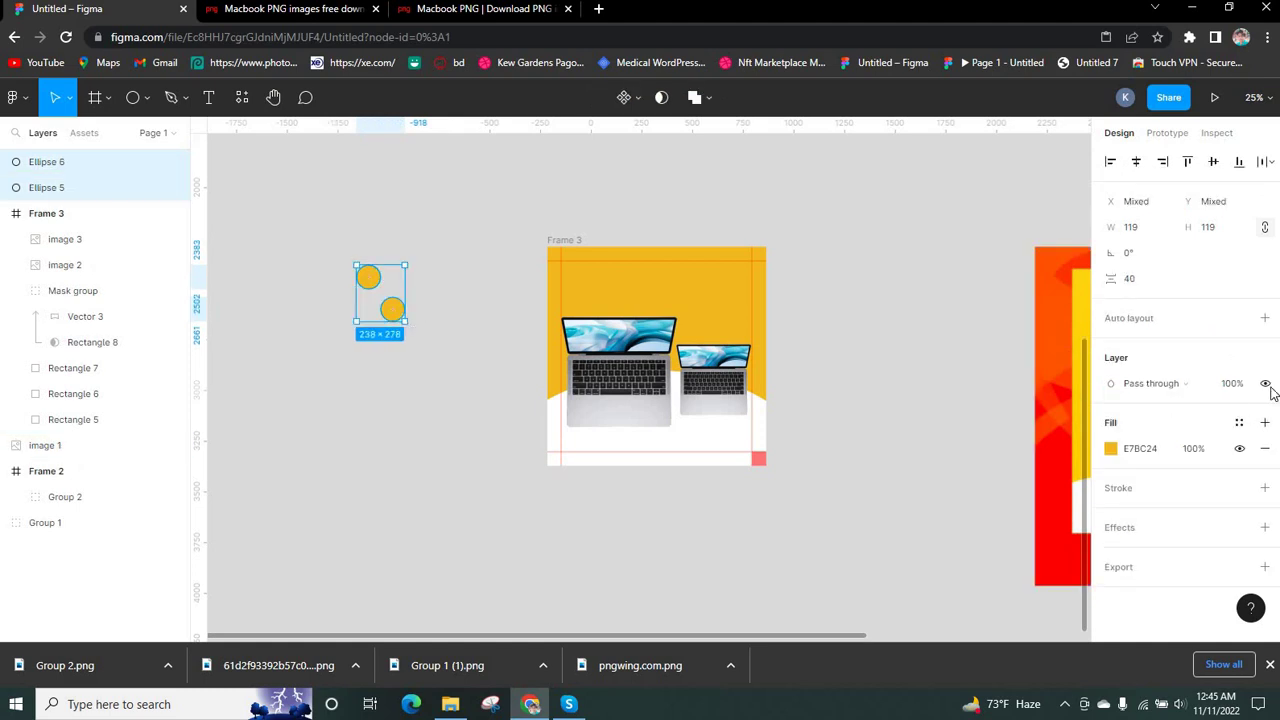
click(1202, 455)
text(5)
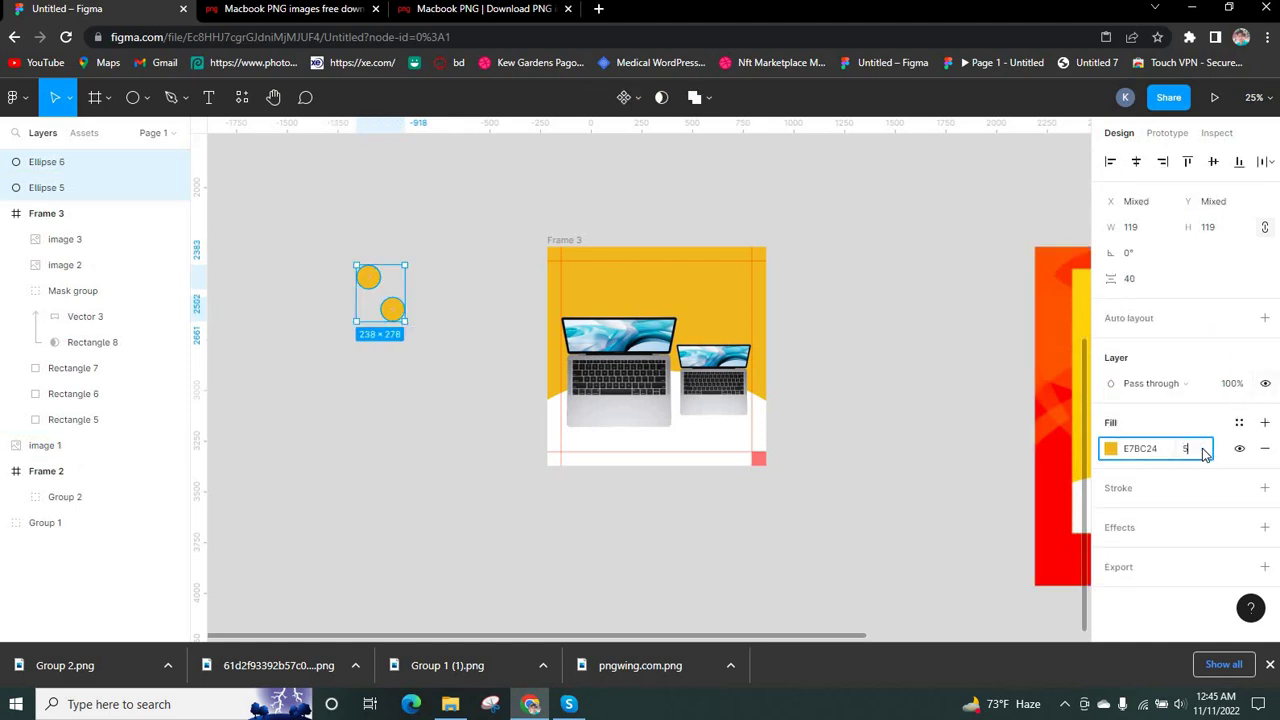
text(0)
click(595, 513)
Place the duplicated circle in Frame 3 above the left MacBook, at about X 183, Y 134, and change its fill to white FFFFFF
drag(393, 309, 595, 290)
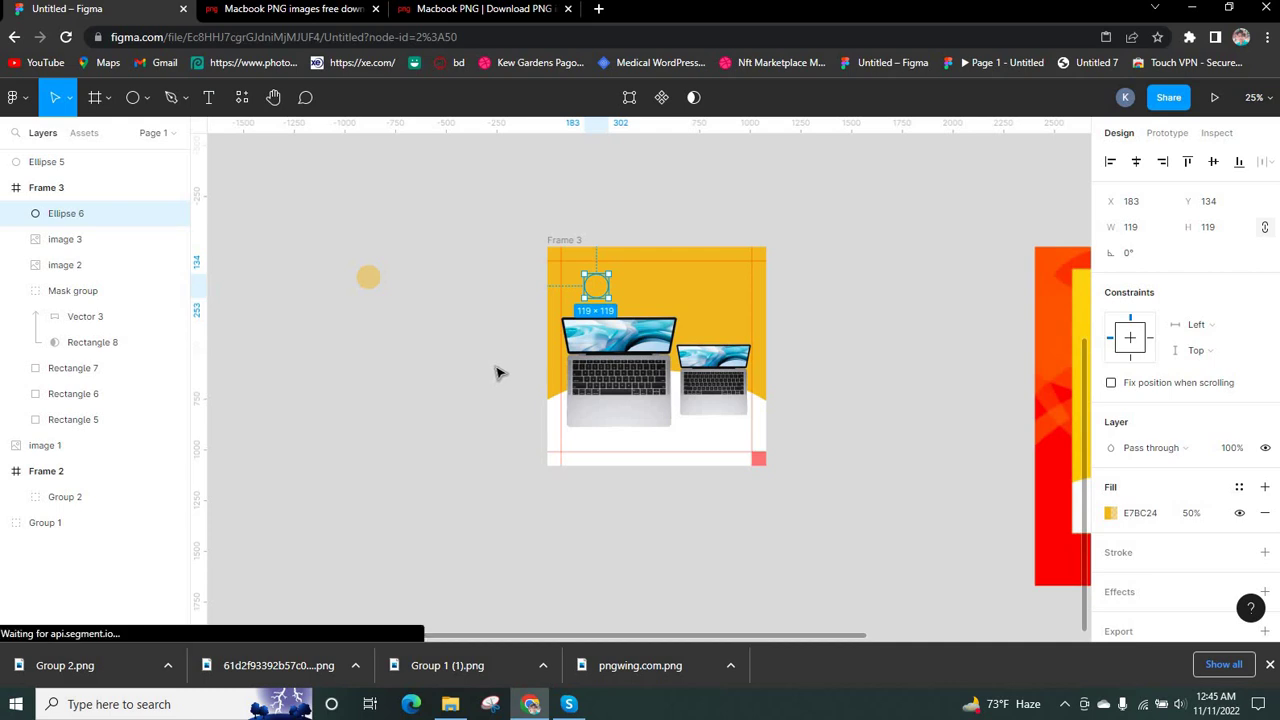
click(497, 371)
click(601, 287)
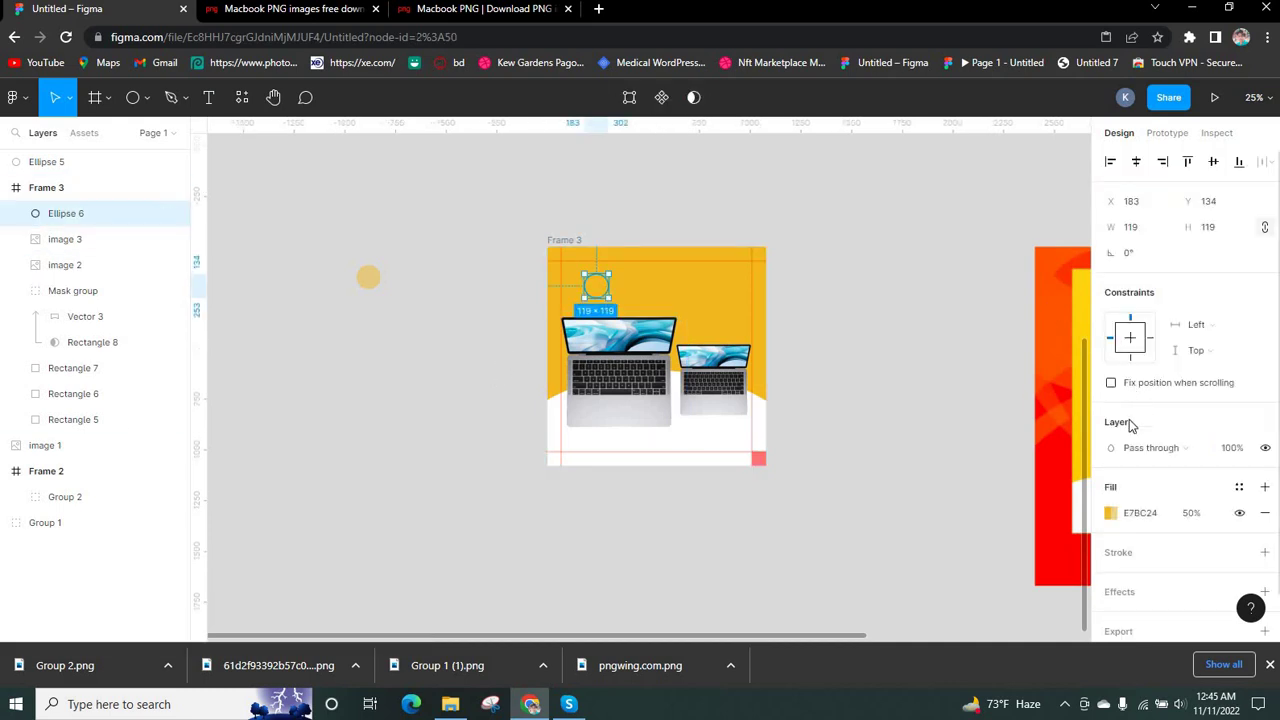
click(1109, 515)
drag(938, 310, 832, 119)
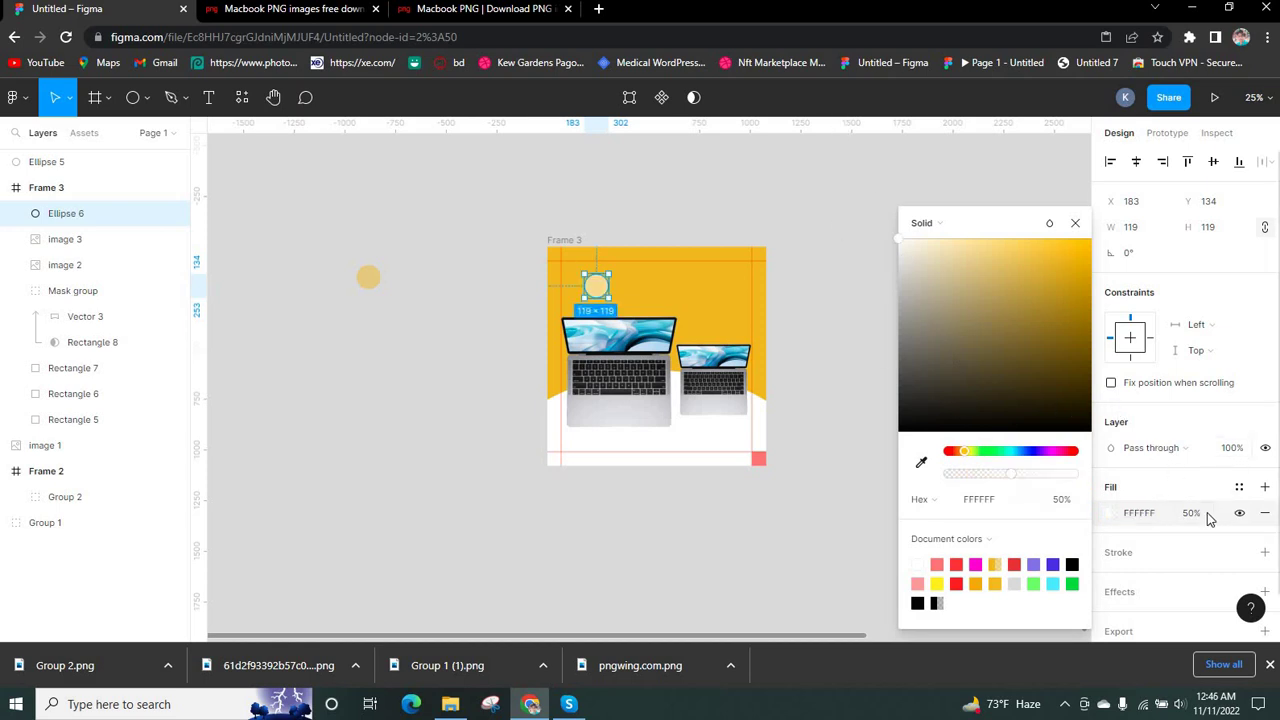
click(700, 498)
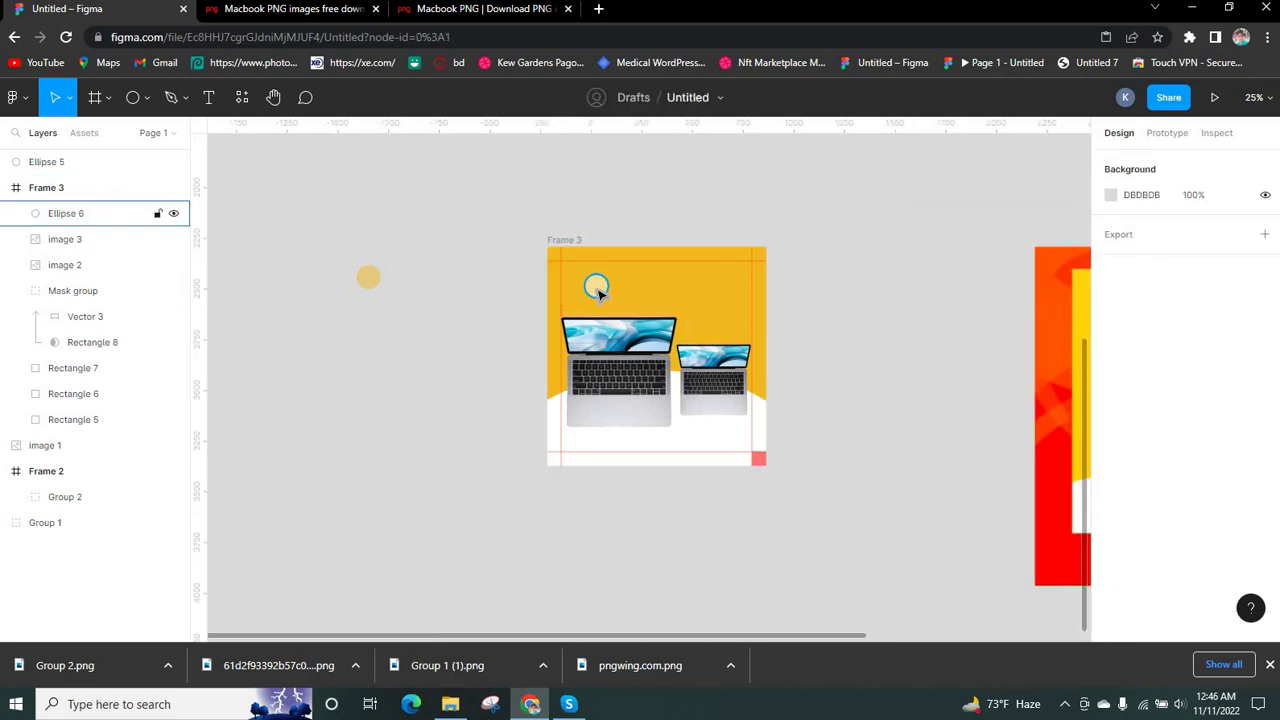
Scatter five copies of the white circle across the yellow area of Frame 3 above the MacBooks
drag(594, 287, 730, 280)
drag(596, 287, 563, 303)
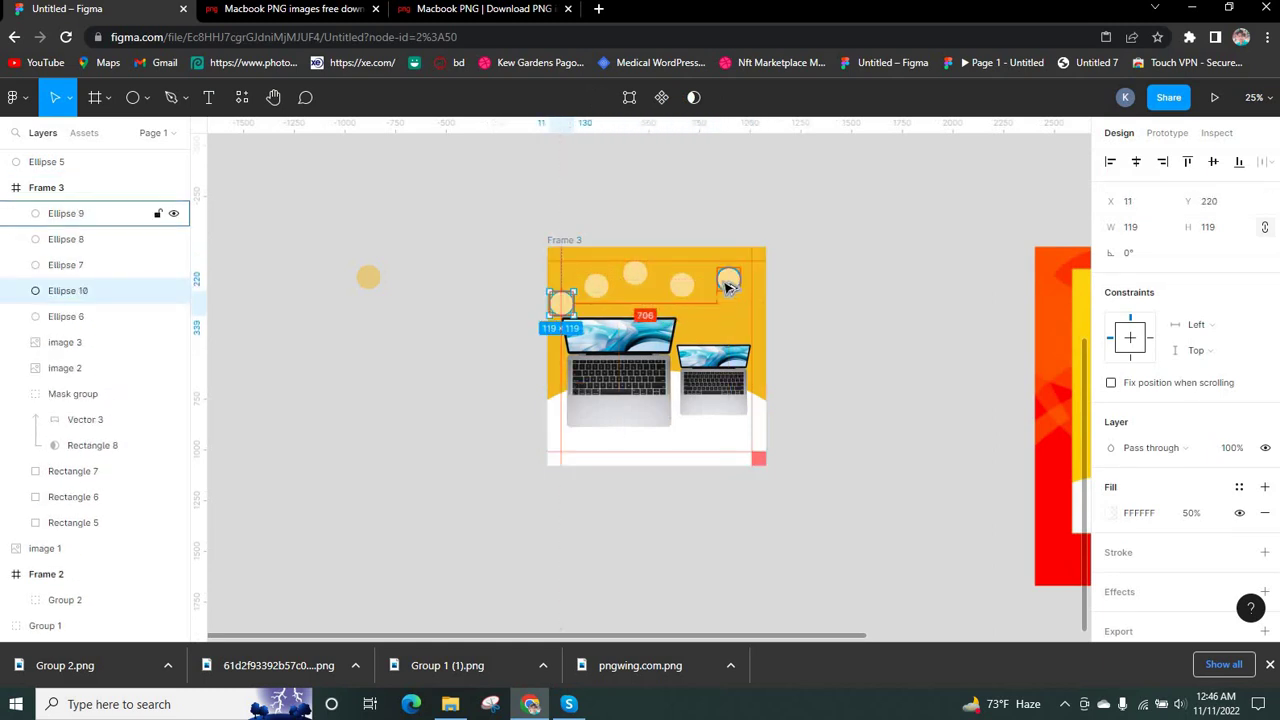
click(730, 278)
drag(730, 278, 716, 333)
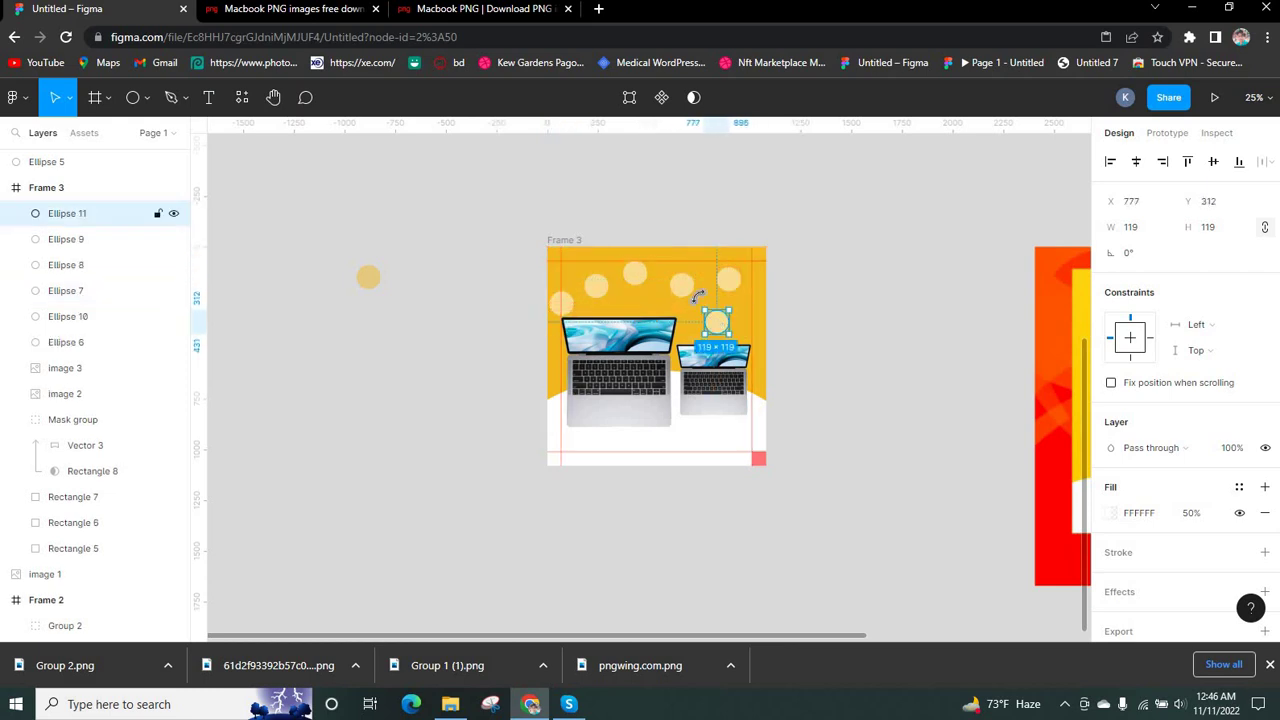
Lower the fill opacity of all six white circles in Frame 3 together to 26%
shift+click(681, 286)
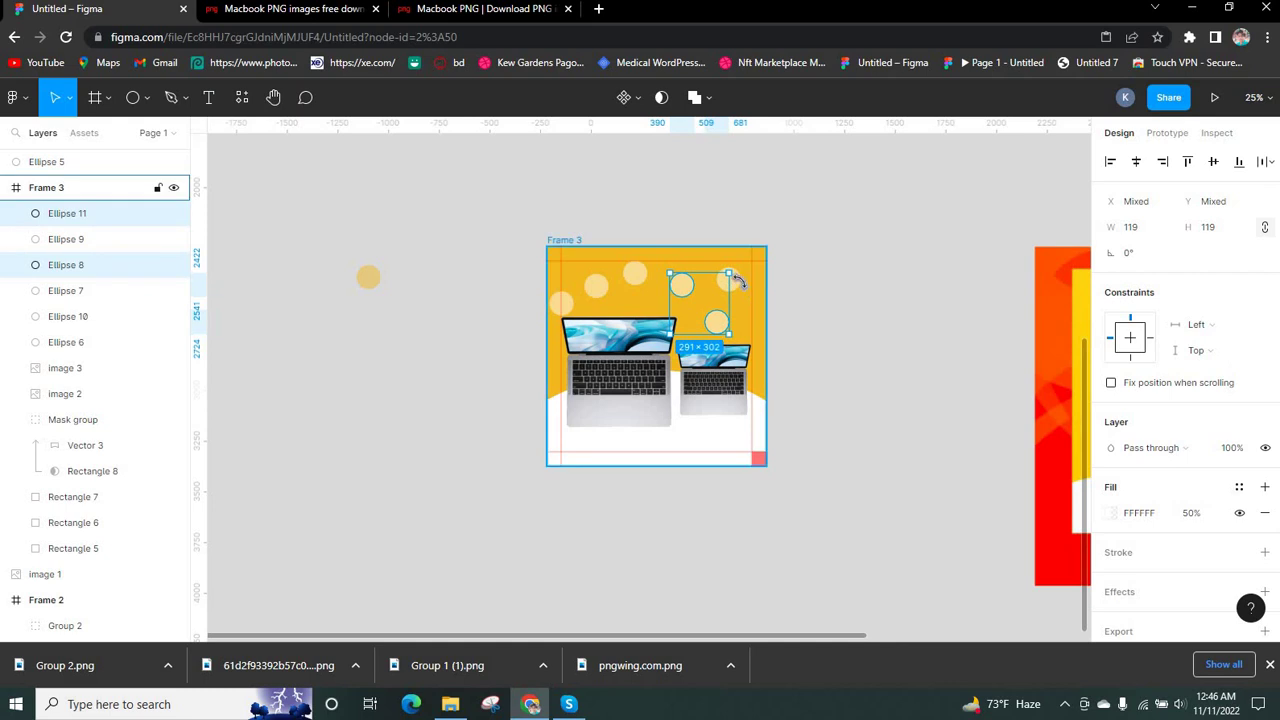
shift+click(730, 284)
shift+click(640, 282)
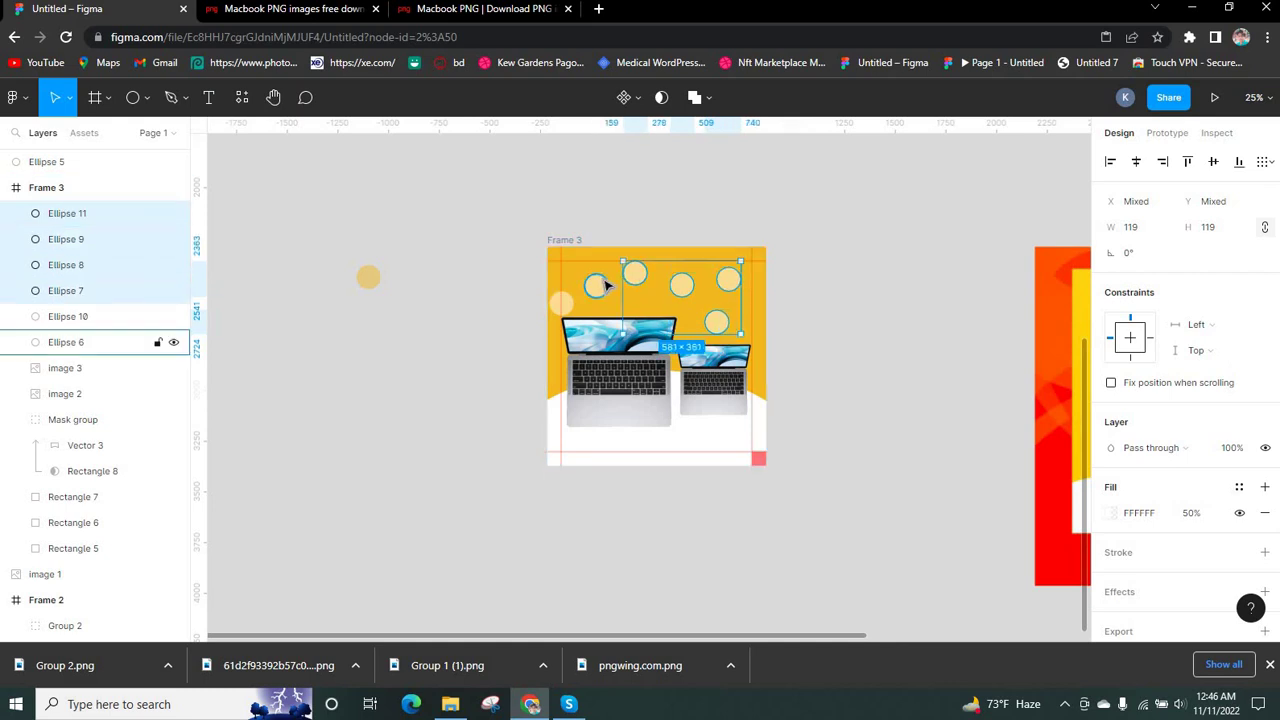
shift+click(596, 287)
shift+click(561, 302)
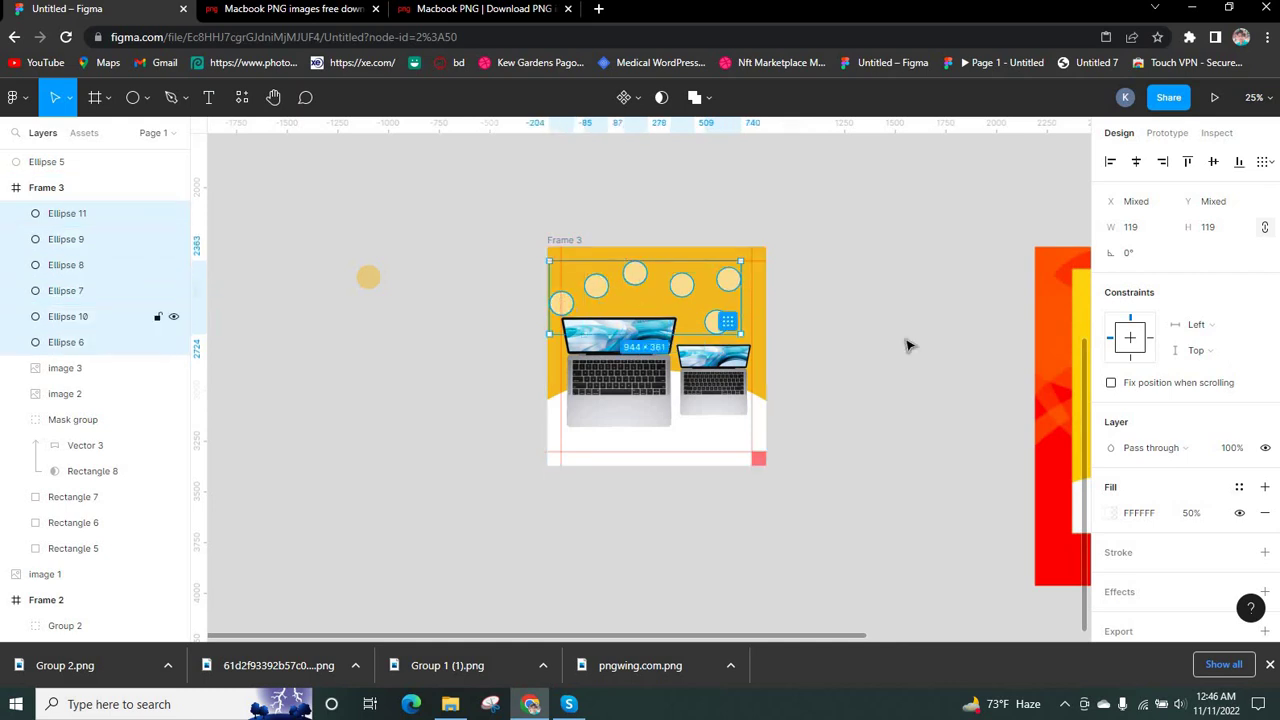
click(1203, 516)
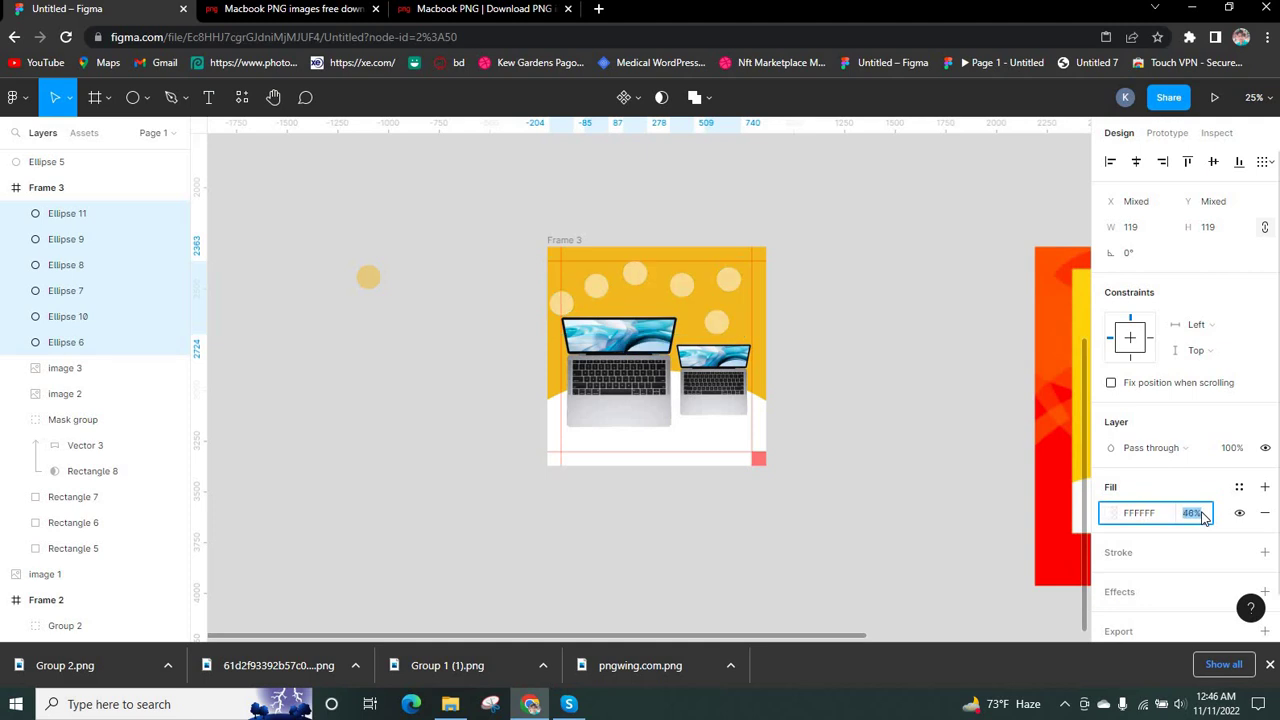
text(25)
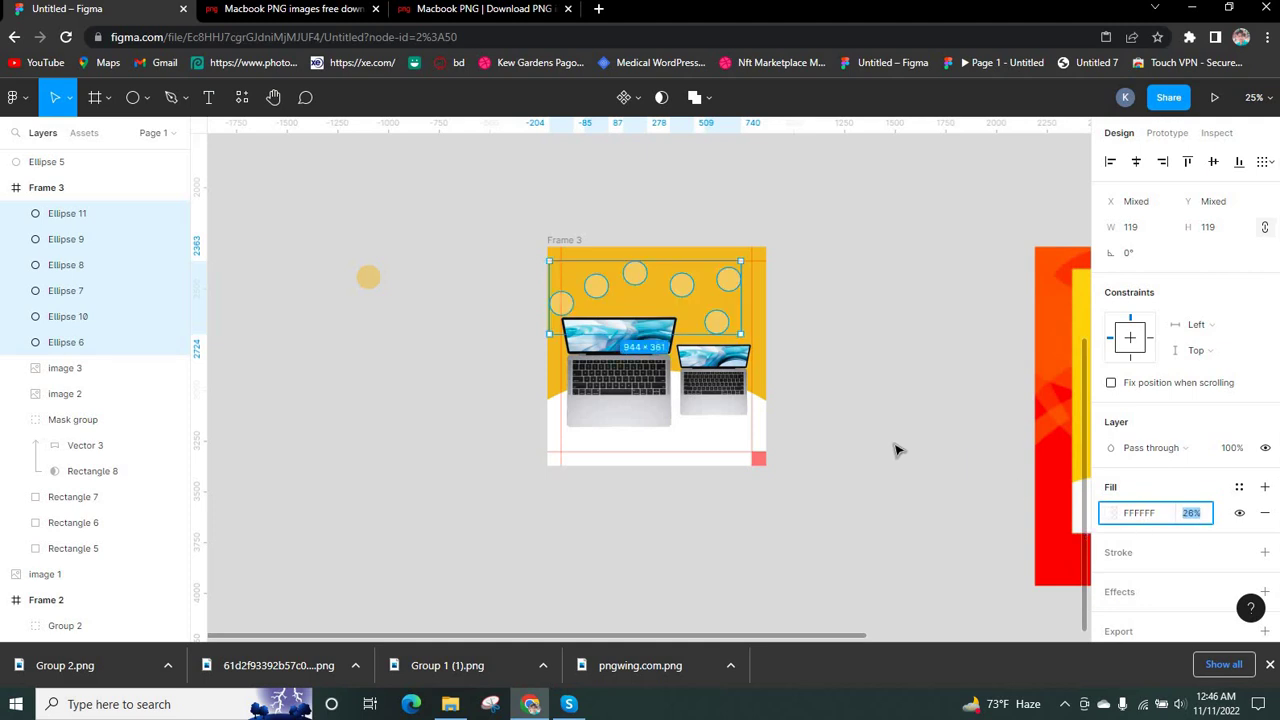
key(Return)
click(870, 436)
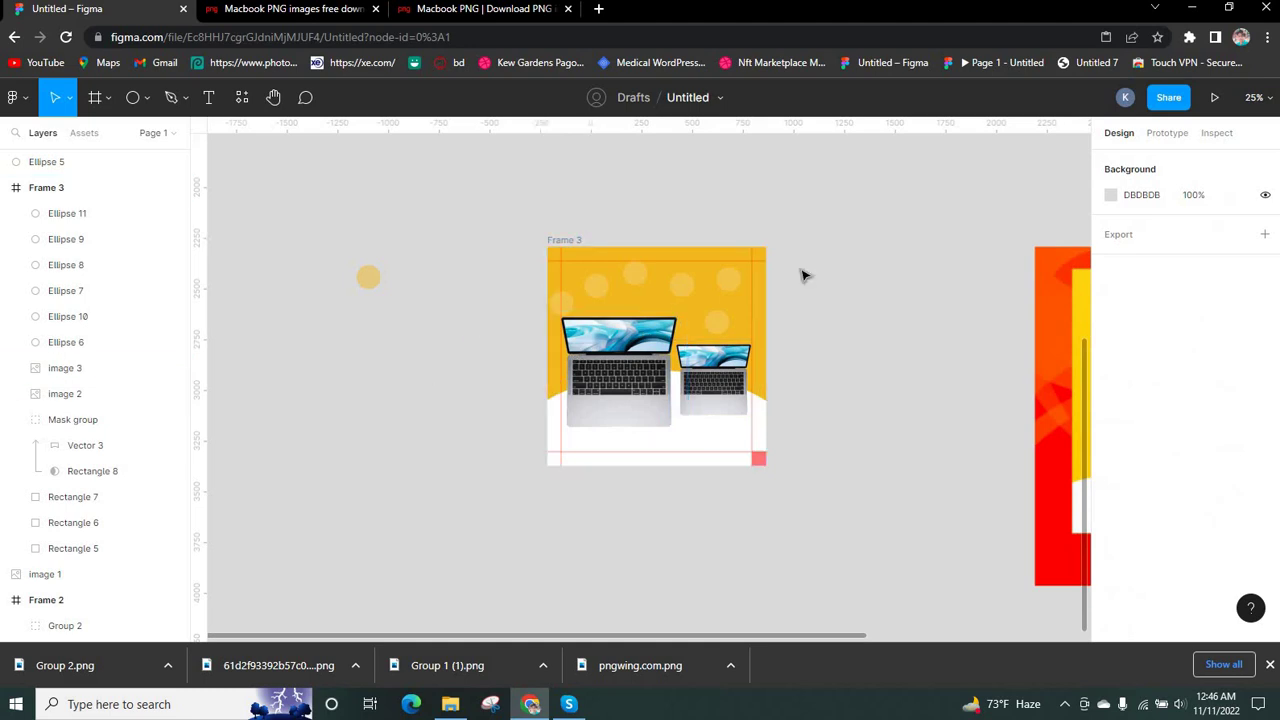
Add the text "Apple Product" on the canvas beside Frame 3 and set its Inter weight to Regular
click(207, 96)
click(387, 340)
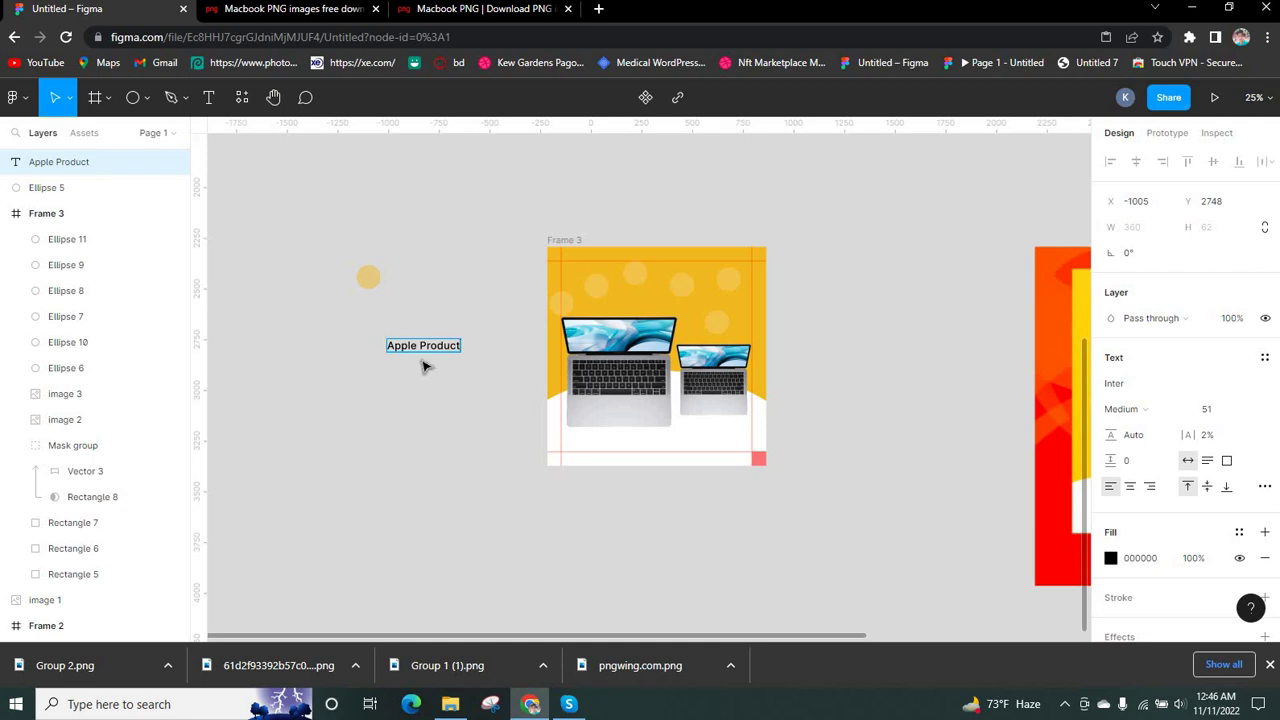
key(ctrl+a)
scroll(1150, 400, down, 2)
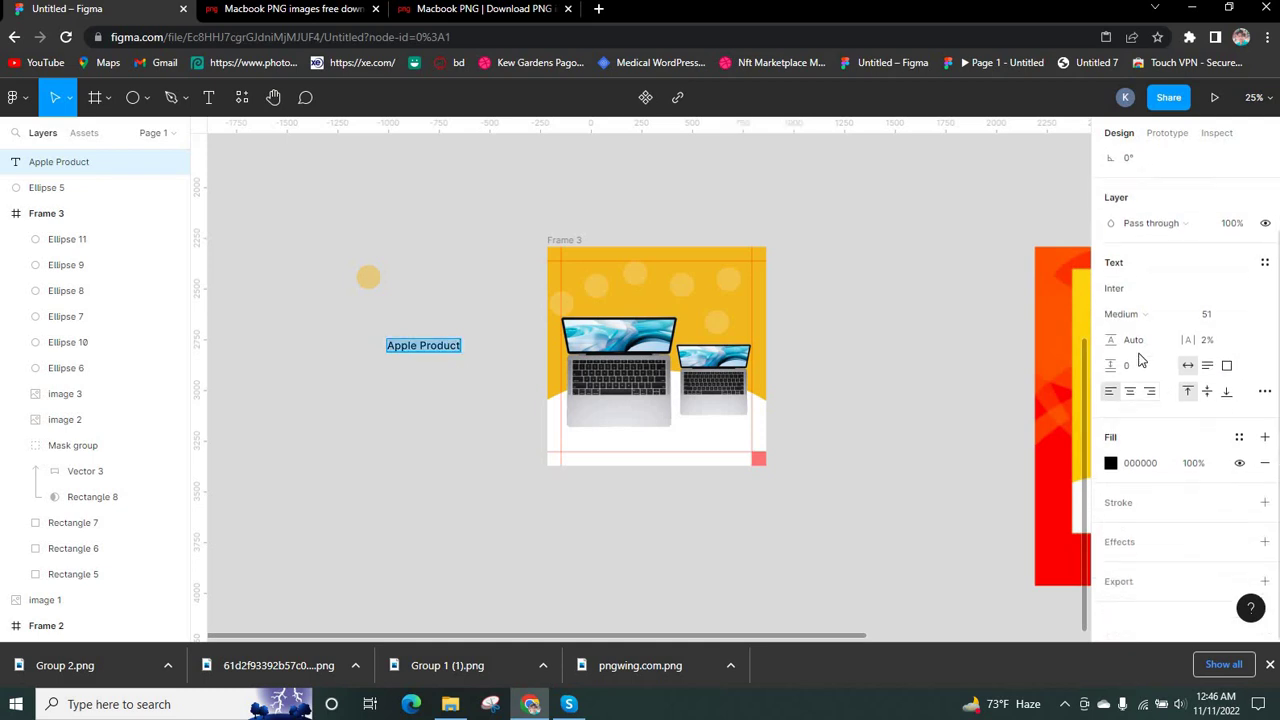
click(1175, 318)
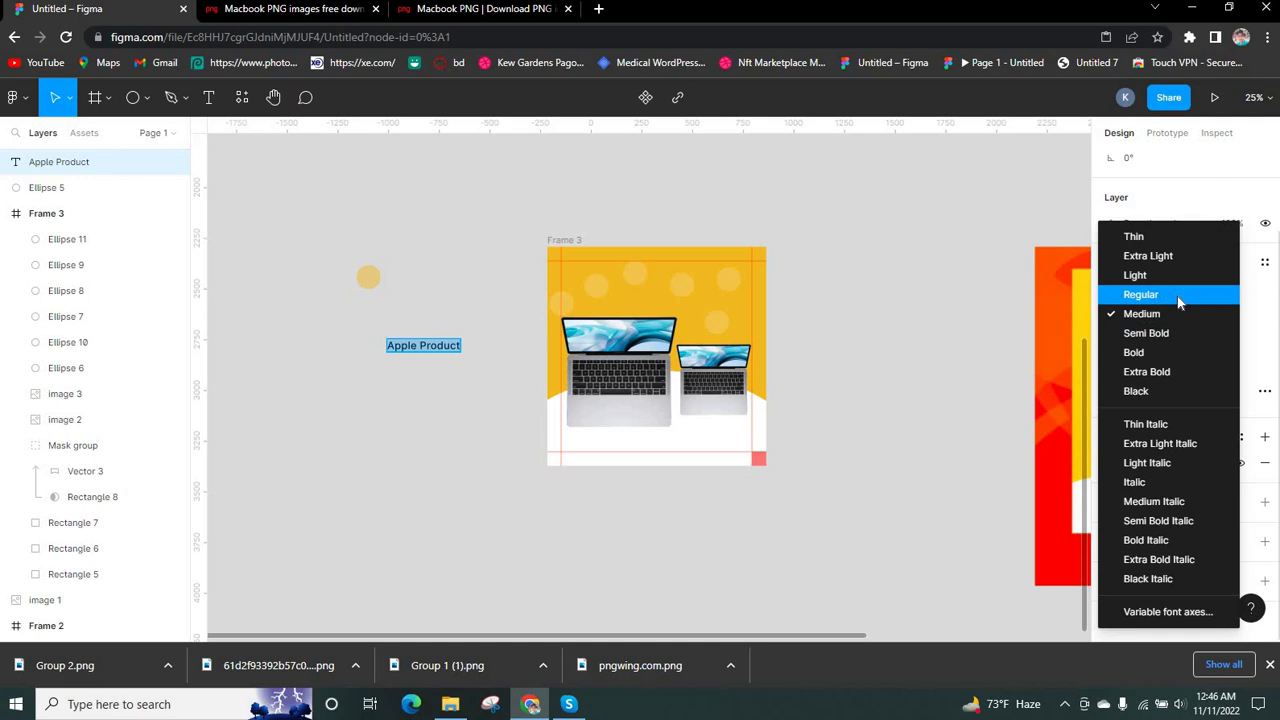
click(1178, 296)
Increase the font size of the "Apple Product" text to 112
click(1208, 316)
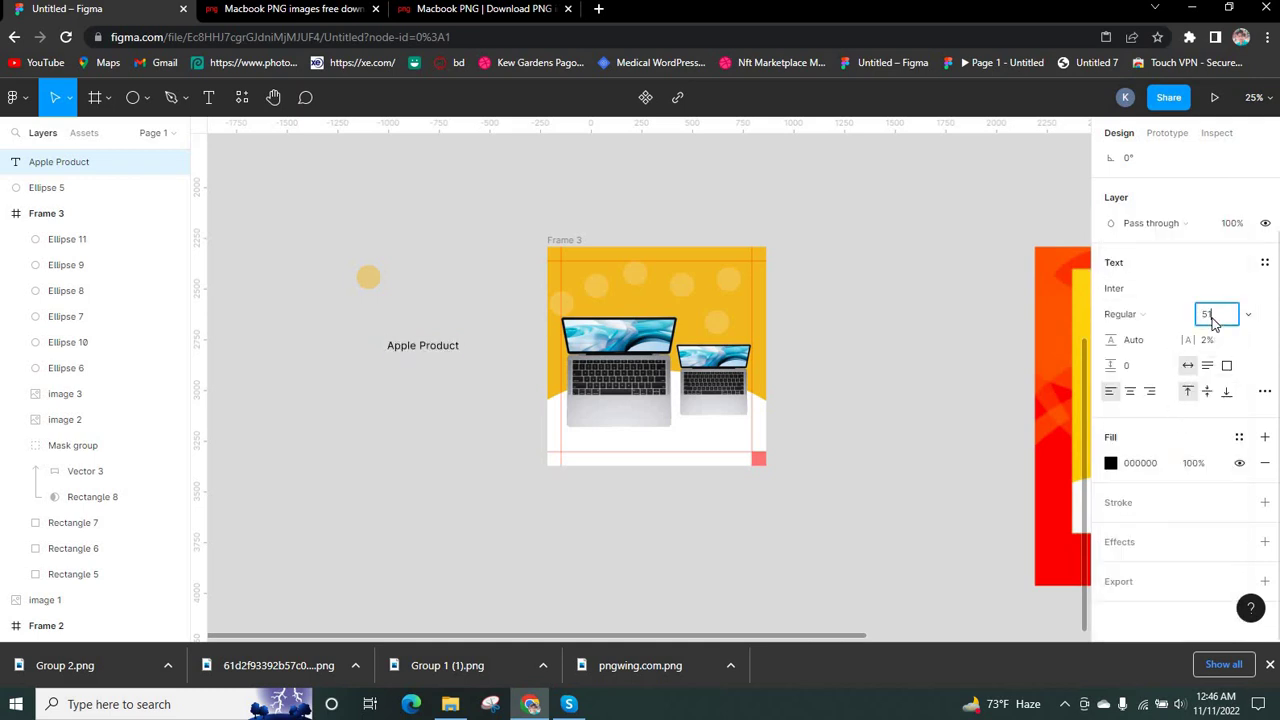
text(60)
key(Return)
key(Up)
key(Up)
key(Up)
key(Up)
key(Up)
key(Up)
key(Up)
key(Up)
key(Up)
key(Up)
key(Up)
key(Up)
key(Up)
key(Up)
key(Up)
key(Up)
key(Up)
key(Up)
key(Up)
key(Up)
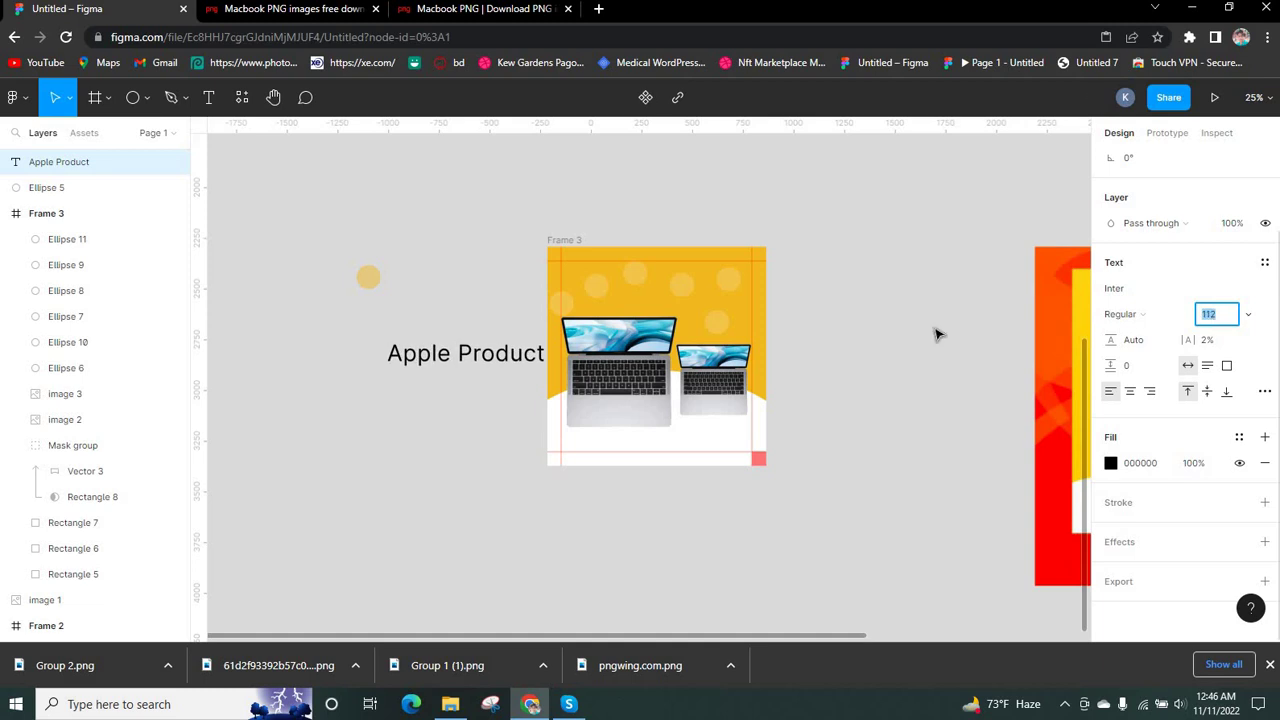
Move the "Apple Product" heading into the upper part of Frame 3 at about Y 53 and centre it horizontally in the frame
drag(437, 351, 637, 273)
scroll(1140, 170, up, 1)
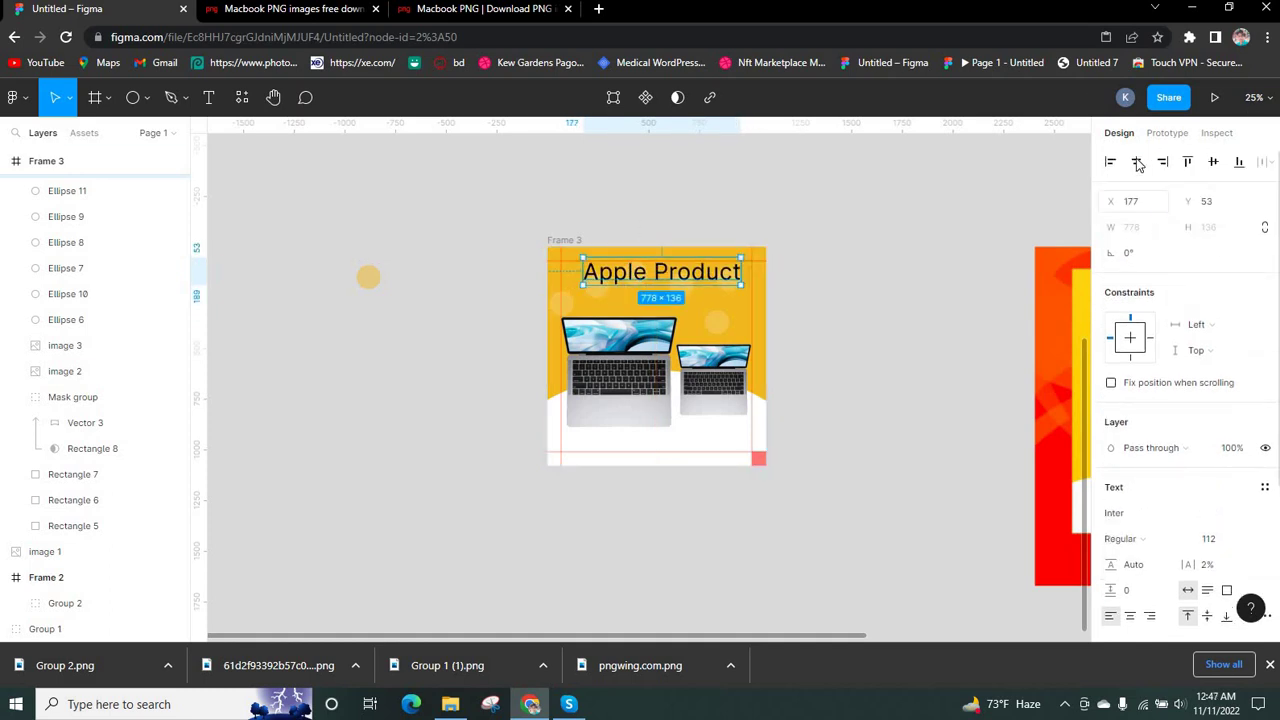
key(alt+h)
Change the fill colour of the "Apple Product" heading to white FFFFFF
scroll(1117, 520, down, 5)
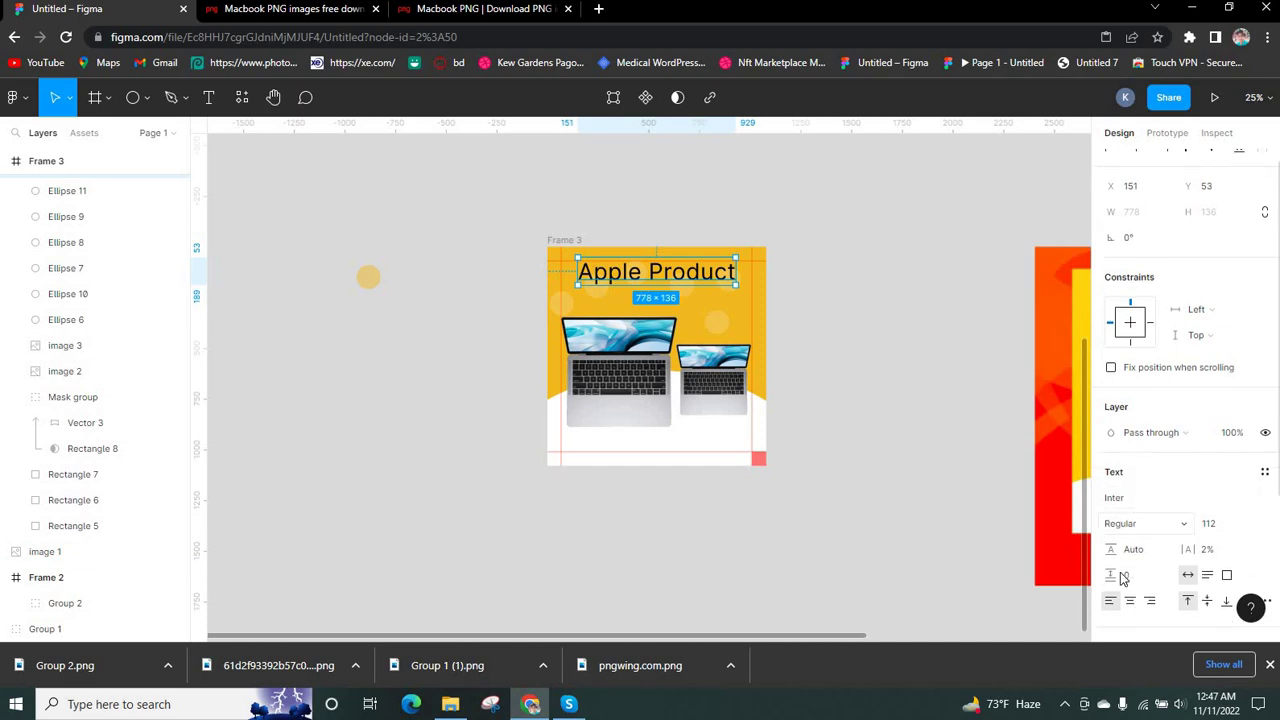
click(1110, 463)
click(931, 269)
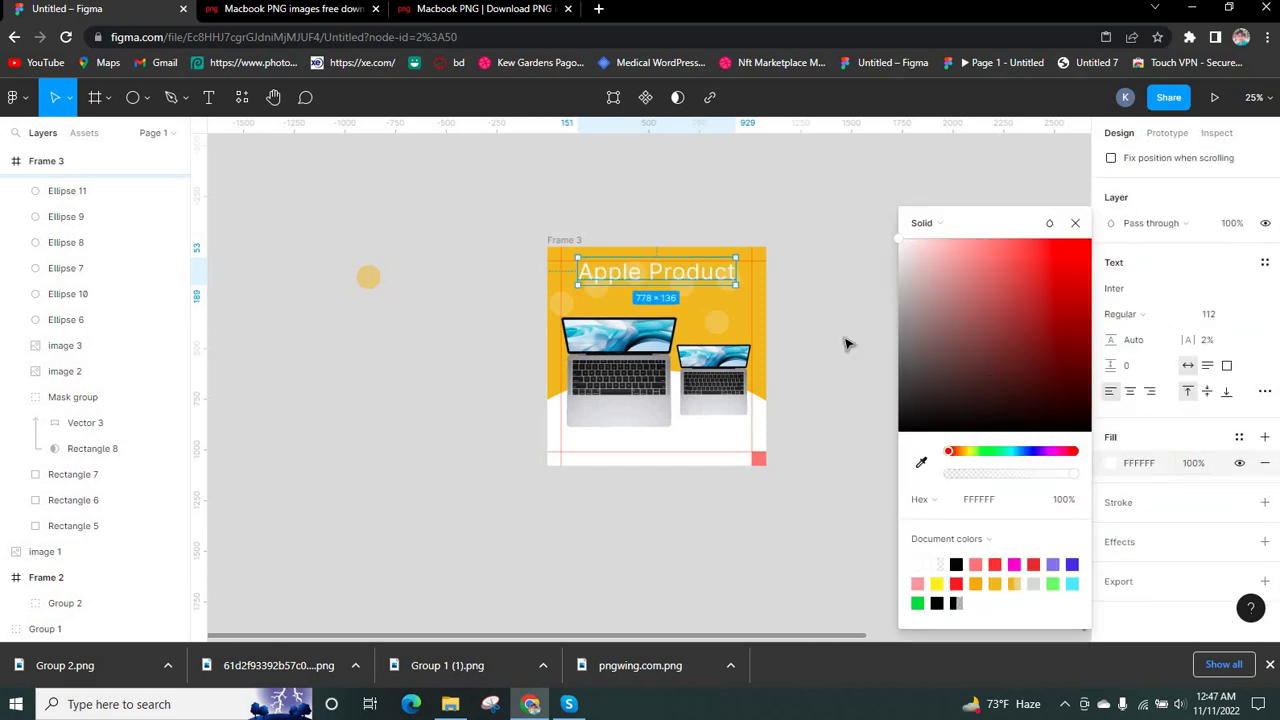
click(847, 160)
Duplicate the "Apple Product" heading directly below the original at about Y 176, keeping it horizontally aligned
scroll(622, 258, up, 3)
scroll(620, 303, down, 1)
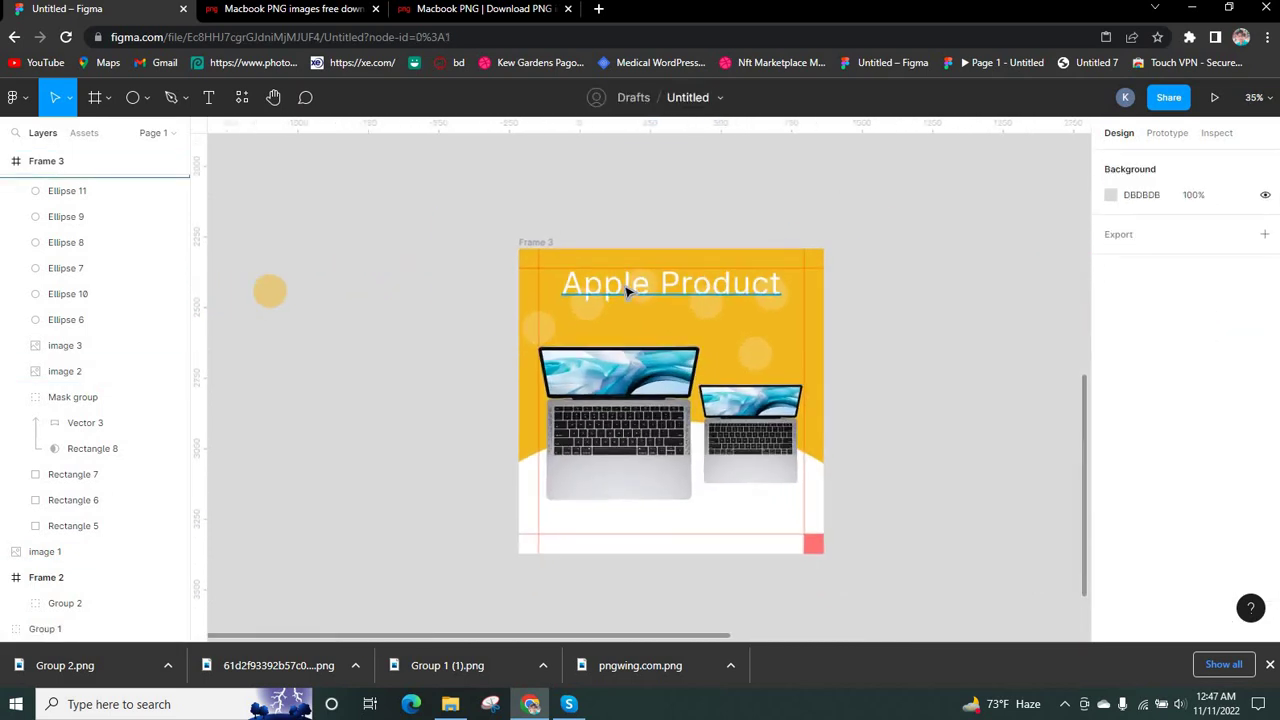
drag(627, 289, 628, 323)
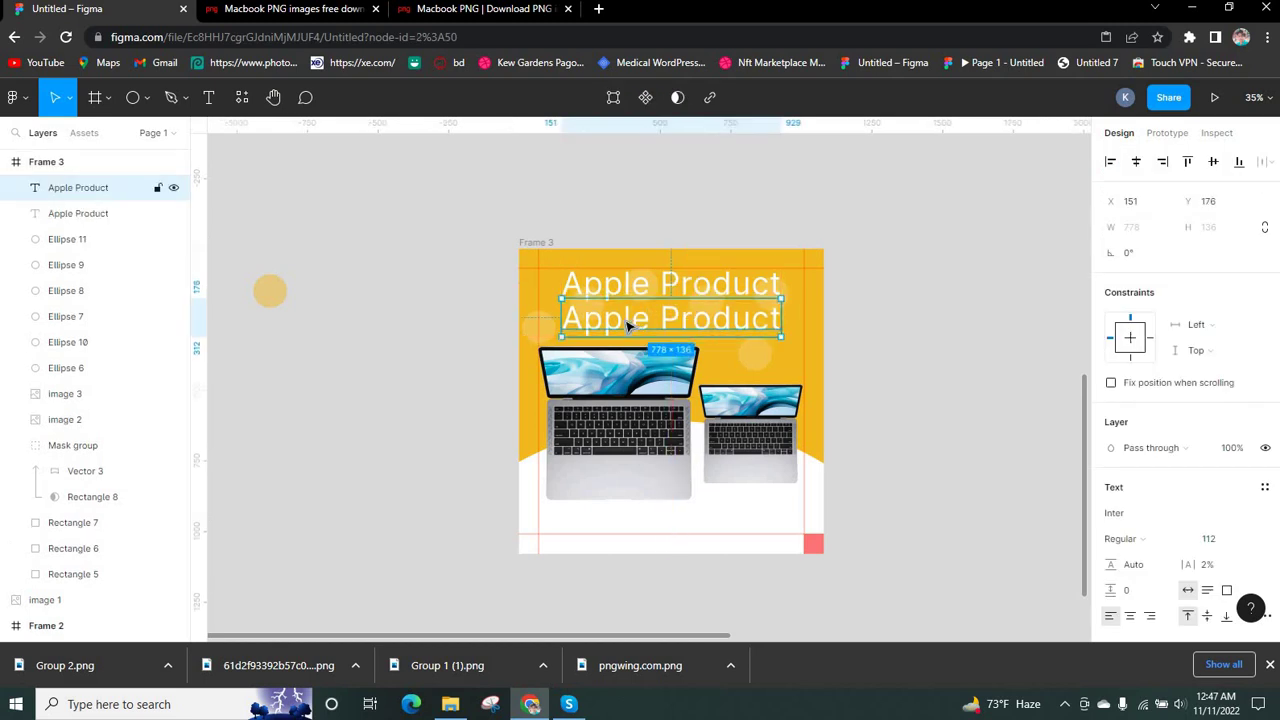
Replace the duplicated heading's text with "Avilable Now"
double_click(628, 323)
scroll(537, 449, down, 1)
scroll(674, 490, down, 4)
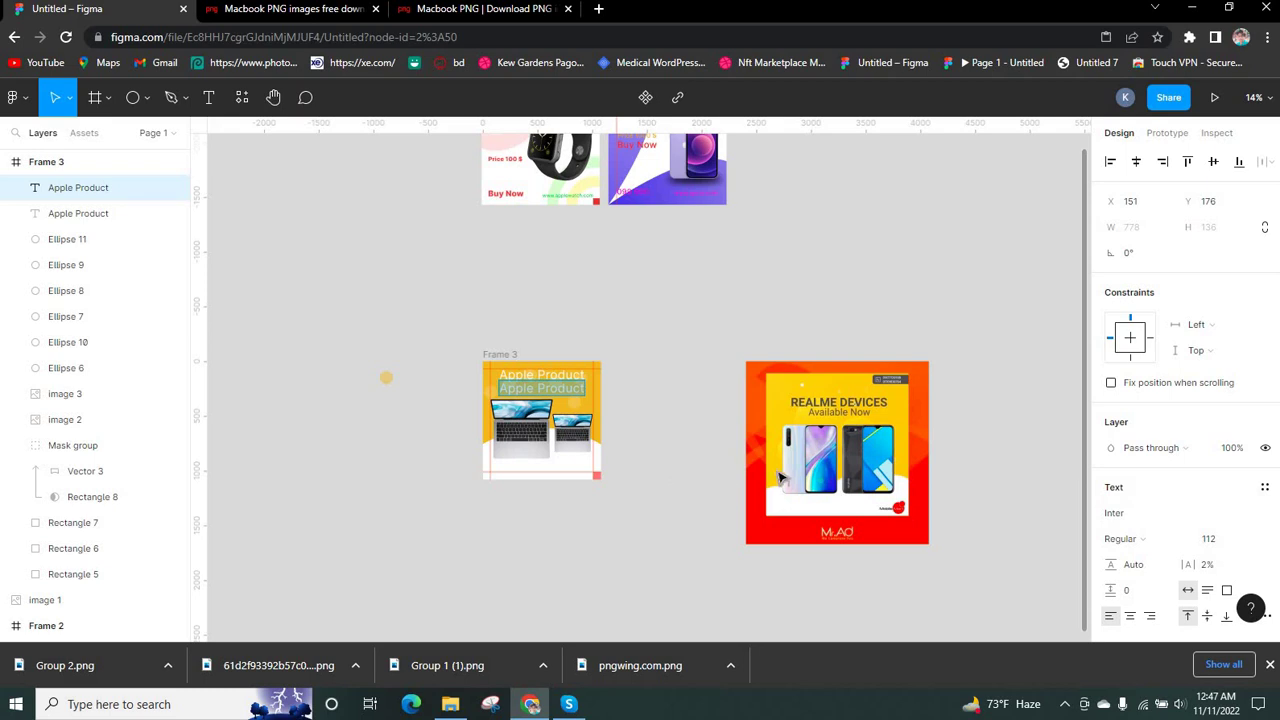
scroll(551, 462, up, 5)
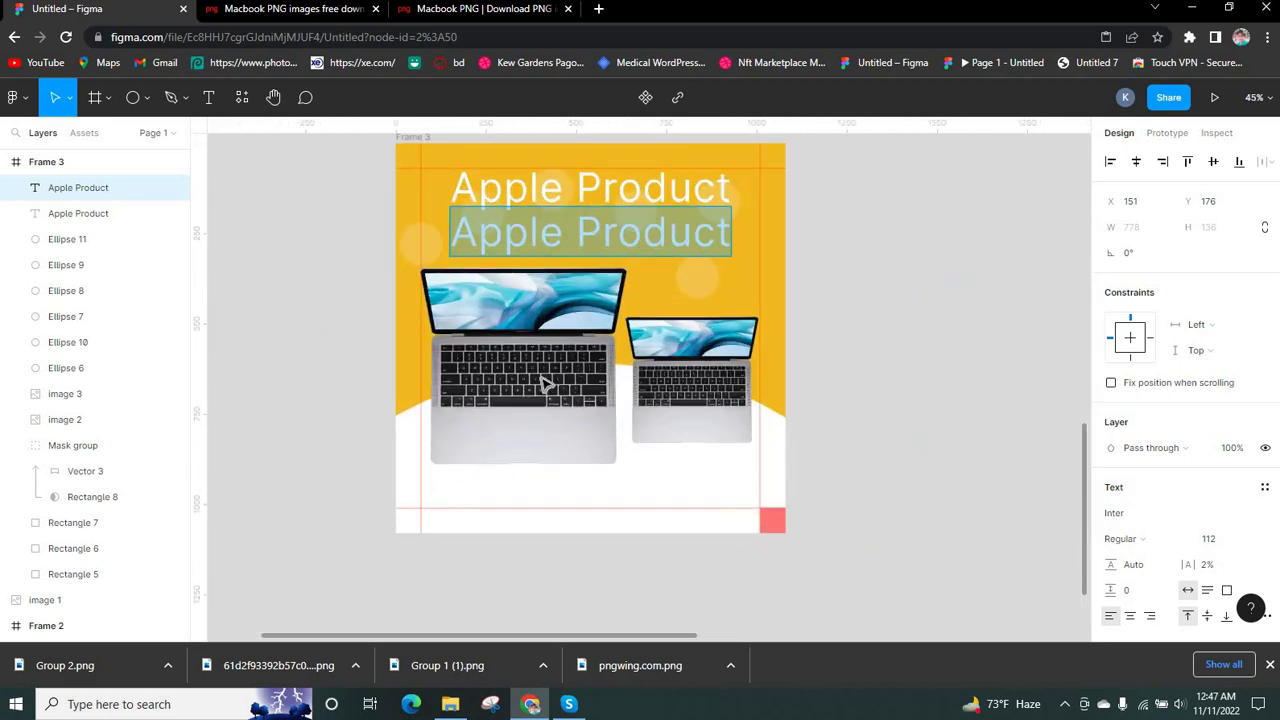
text(Avi)
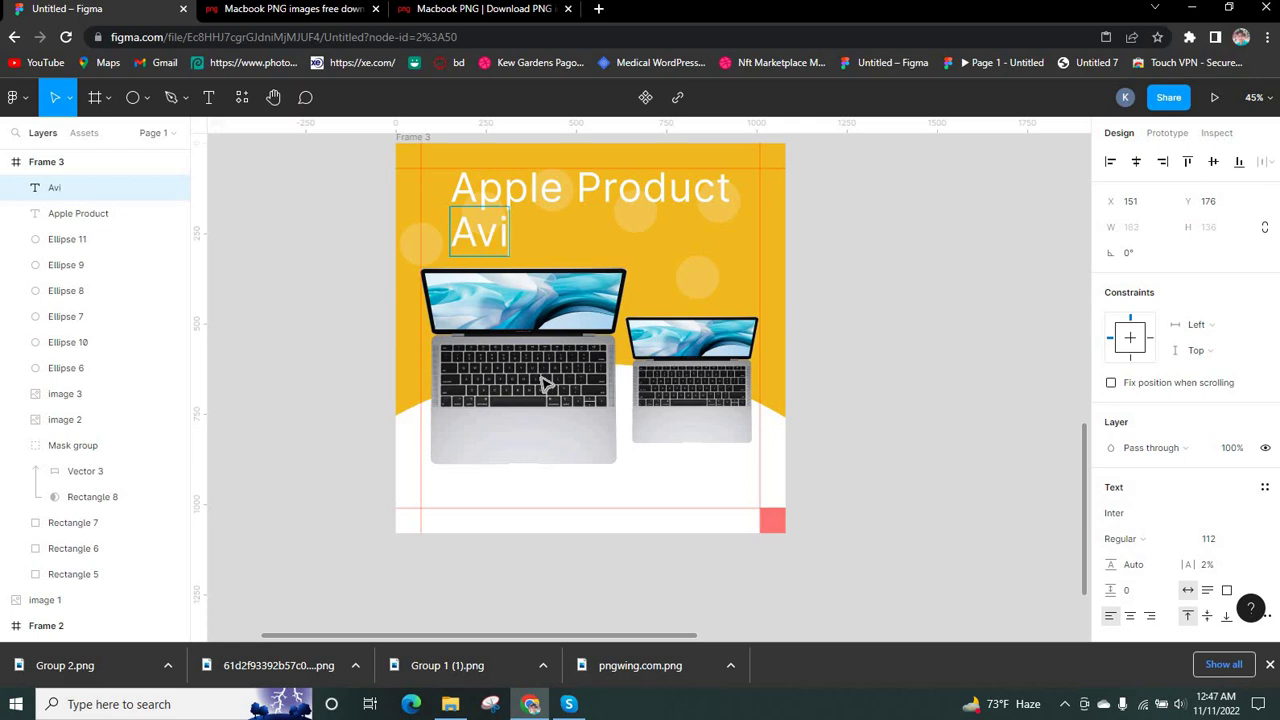
text(leable)
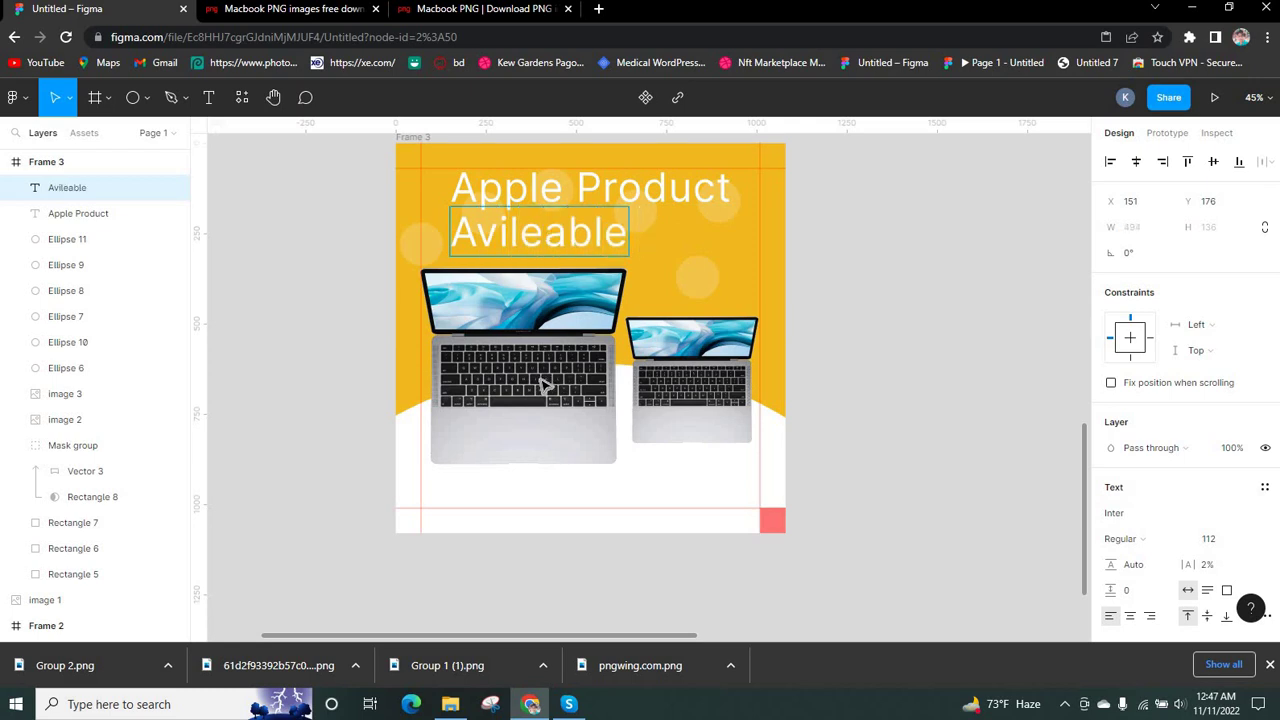
text( Now)
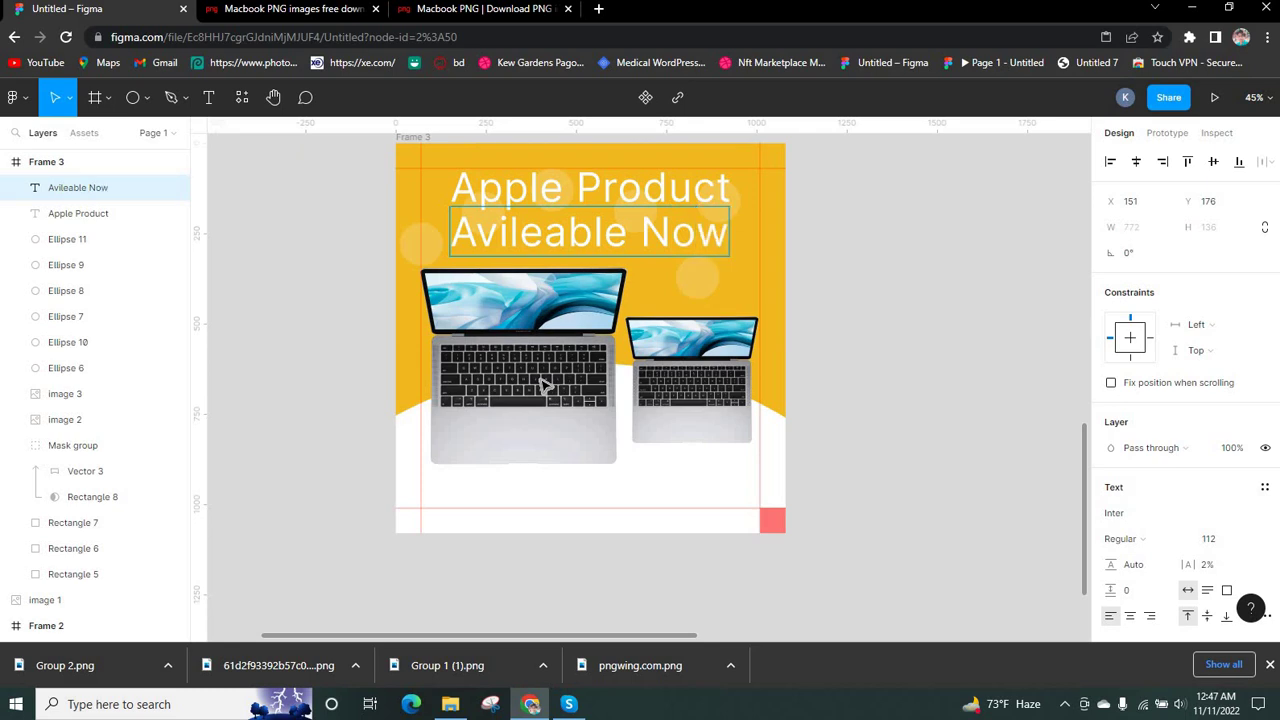
click(543, 232)
key(BackSpace)
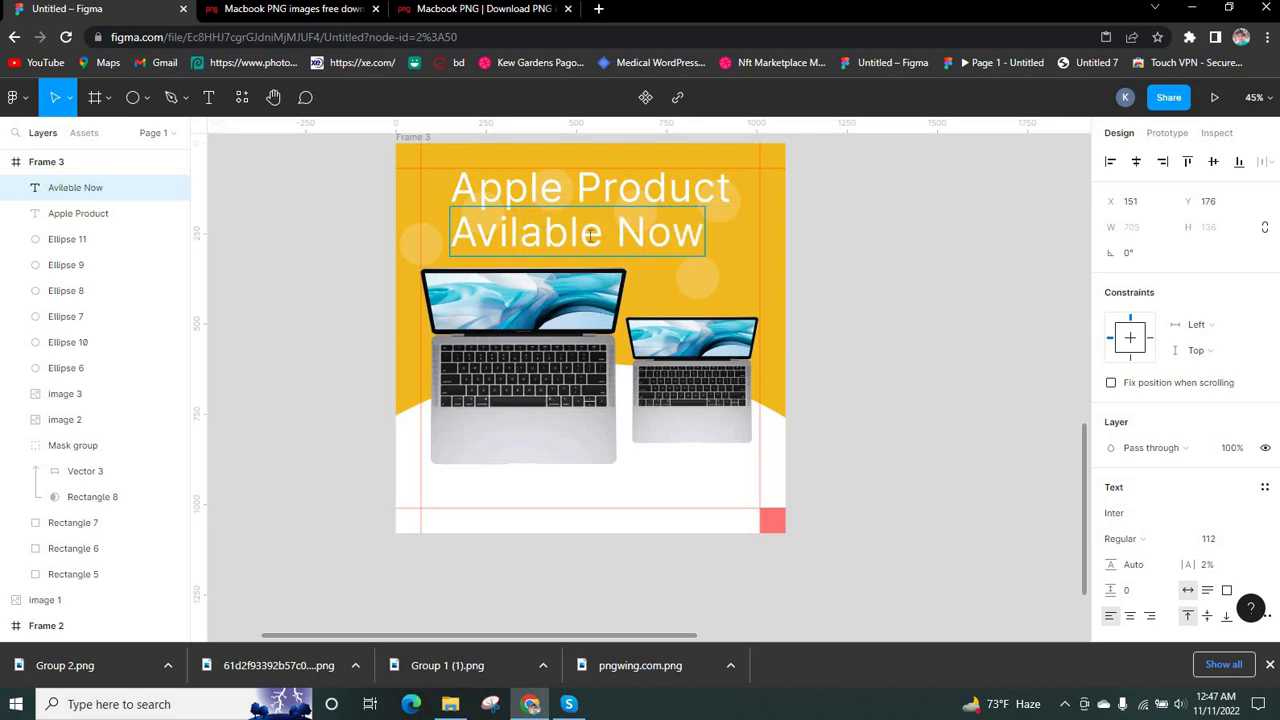
Reduce the font size of the "Avilable Now" text to 90
key(ctrl+a)
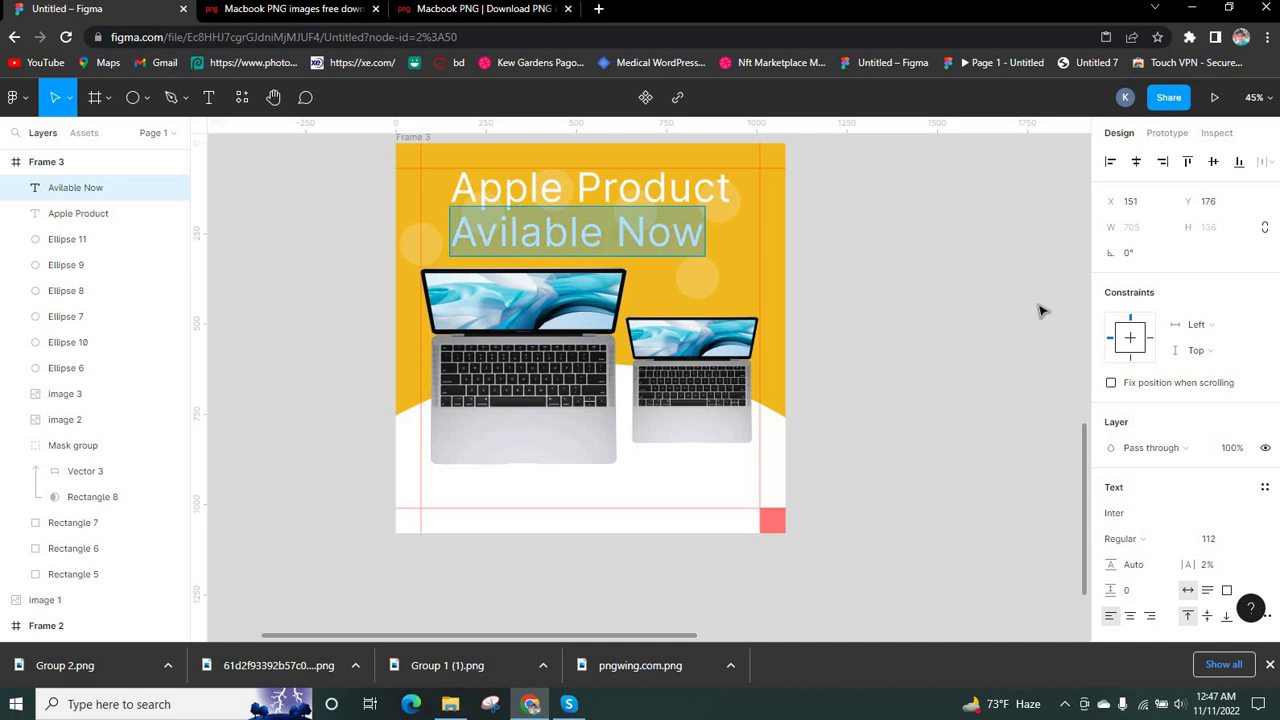
click(1218, 552)
key(Down)
key(Down)
key(Down)
key(Down)
key(Down)
key(Down)
key(Down)
key(Down)
key(Down)
key(Down)
key(Down)
key(Down)
key(Down)
key(Down)
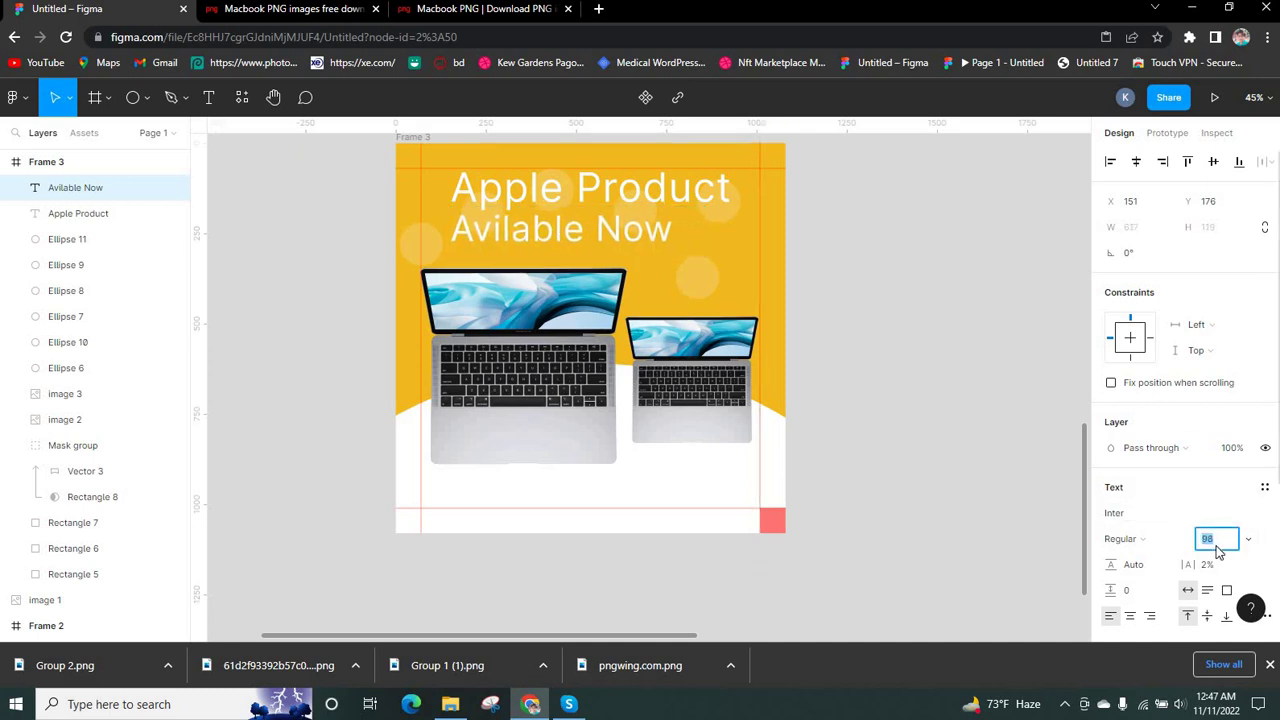
key(Down)
key(Down)
key(Down)
key(Down)
key(Down)
key(Down)
key(Down)
key(Down)
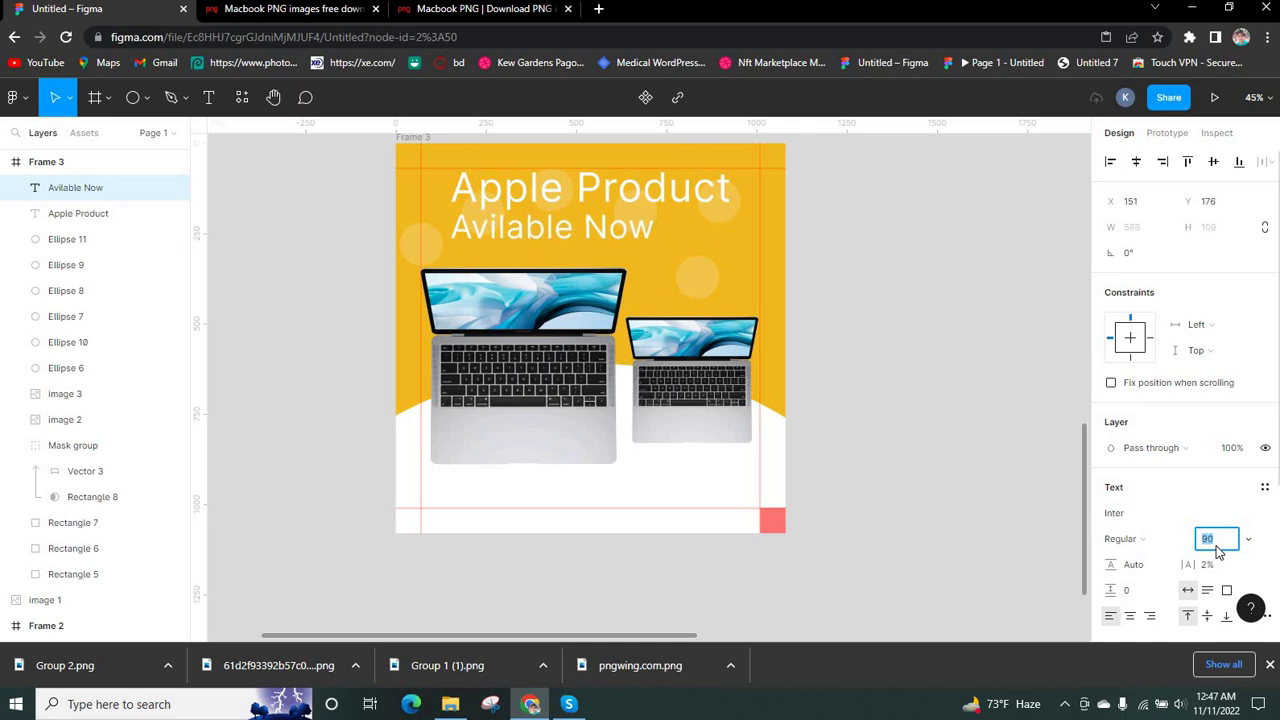
click(315, 325)
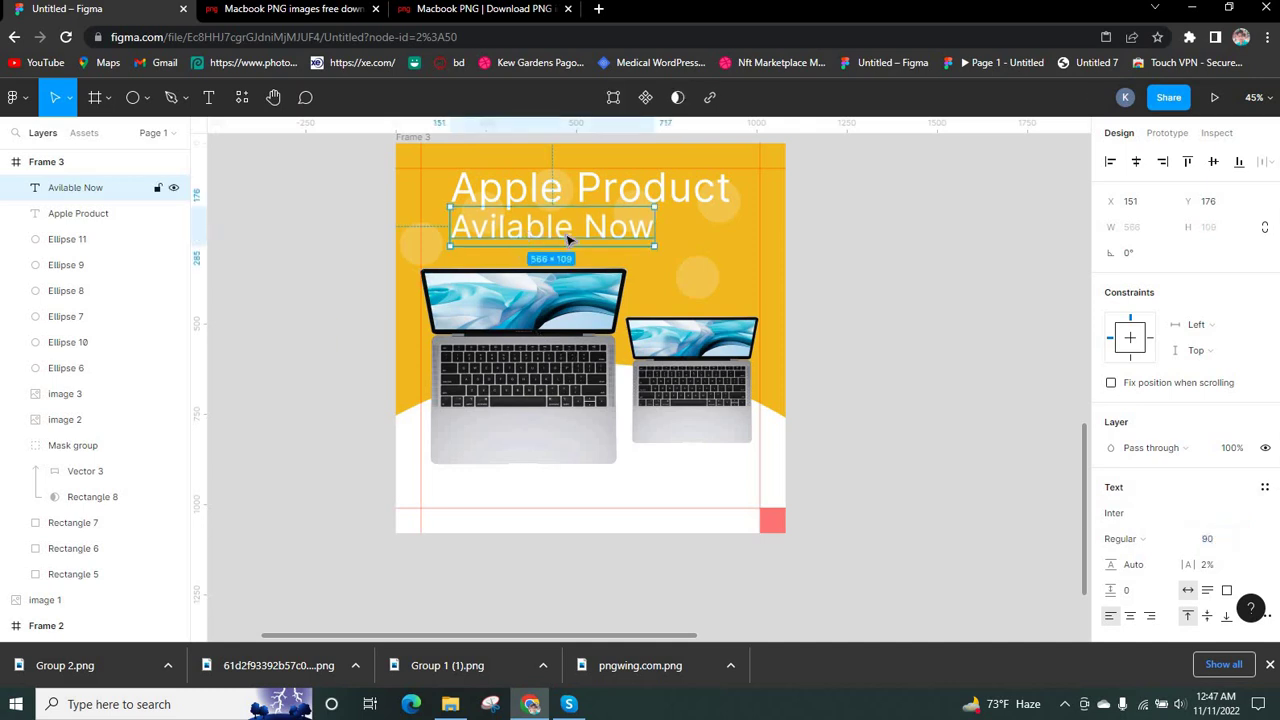
Centre the "Avilable Now" text under the heading at X 257, Y 195 and set its weight to Semi Bold
drag(512, 228, 597, 238)
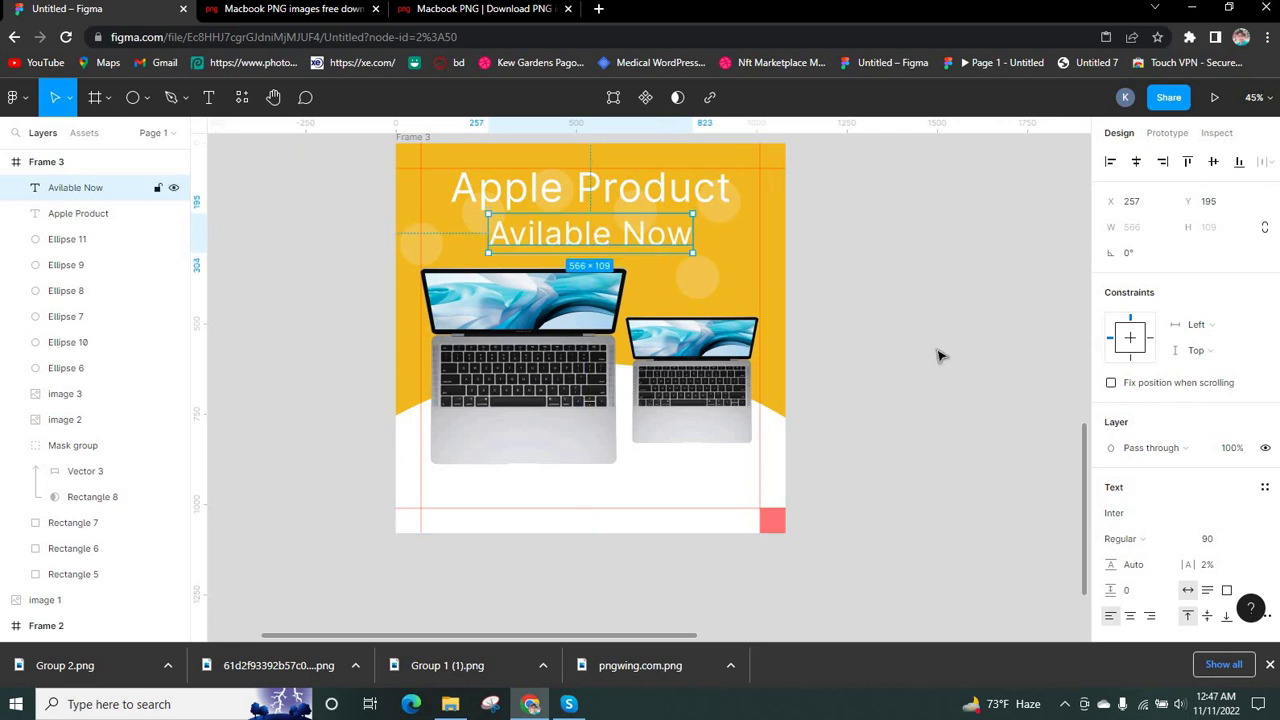
click(1153, 540)
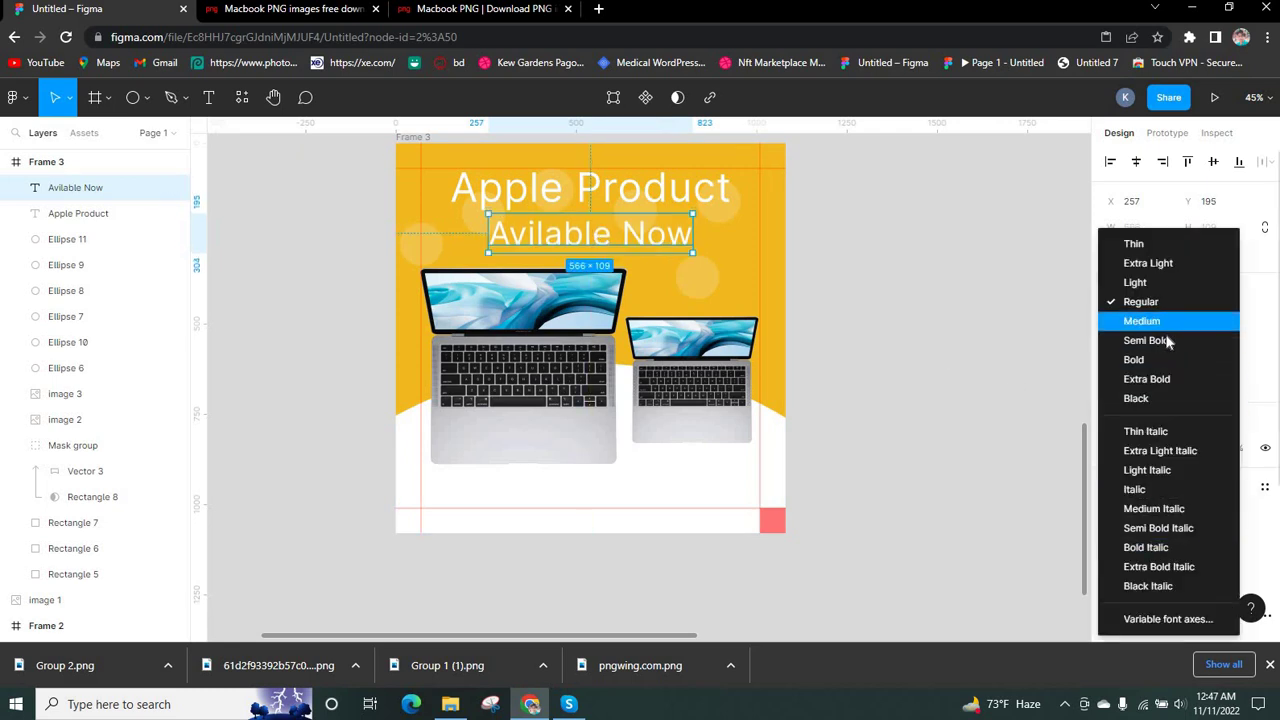
click(1166, 342)
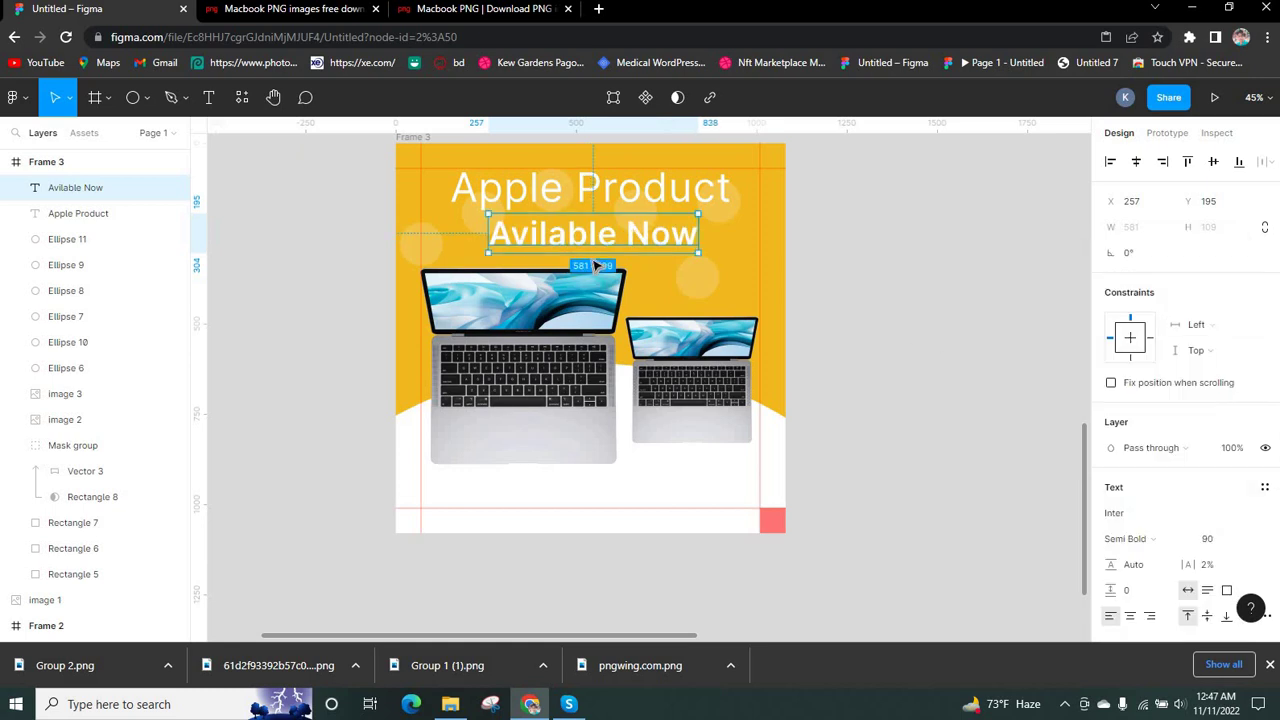
scroll(860, 340, down, 1)
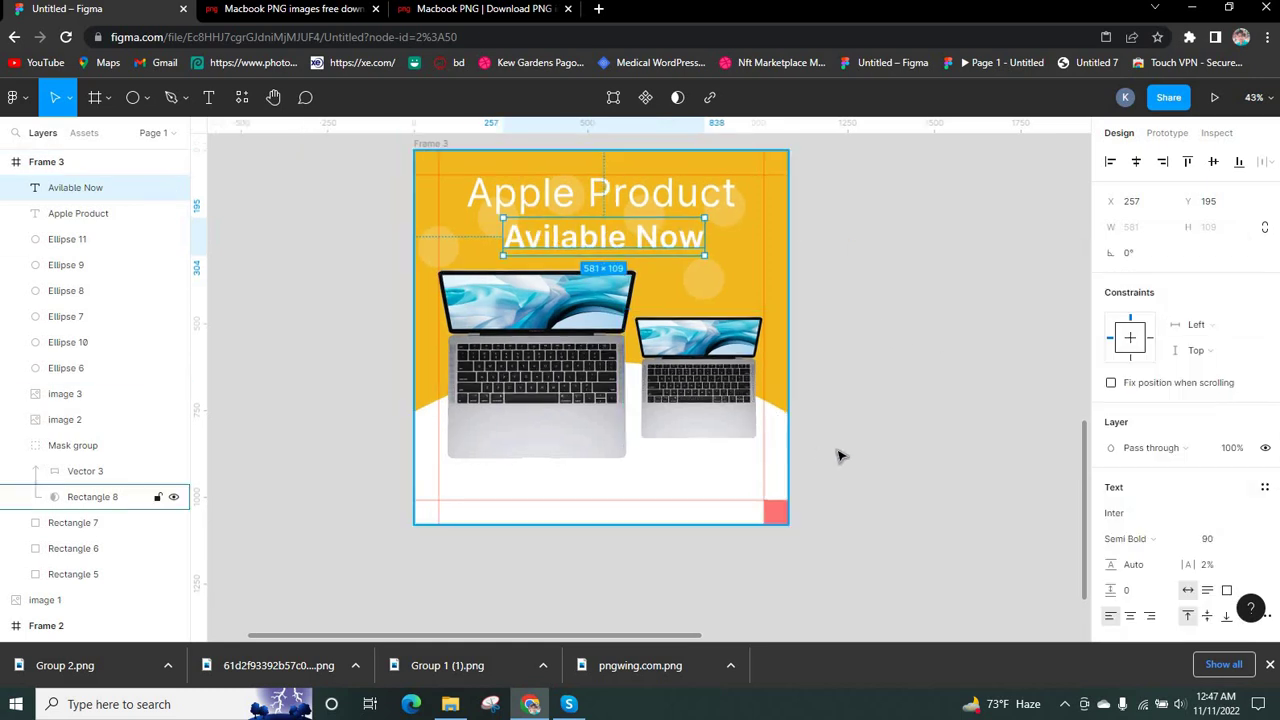
scroll(749, 512, up, 3)
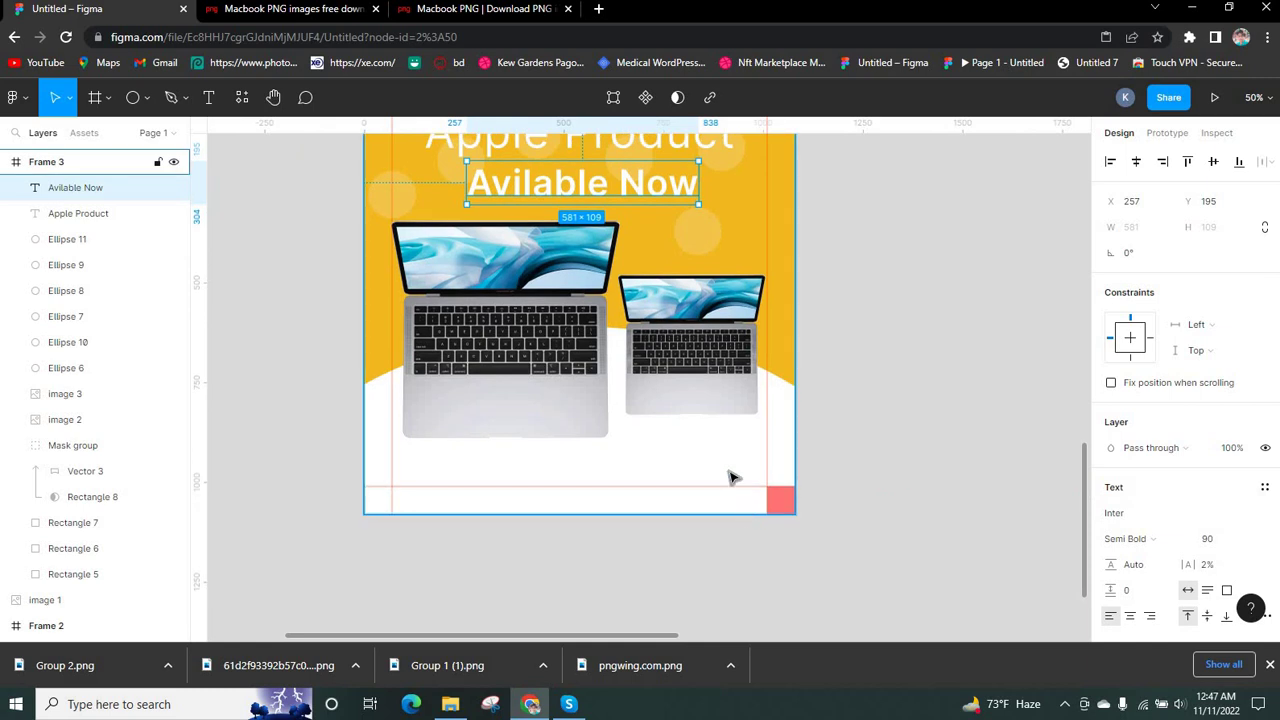
scroll(704, 479, up, 3)
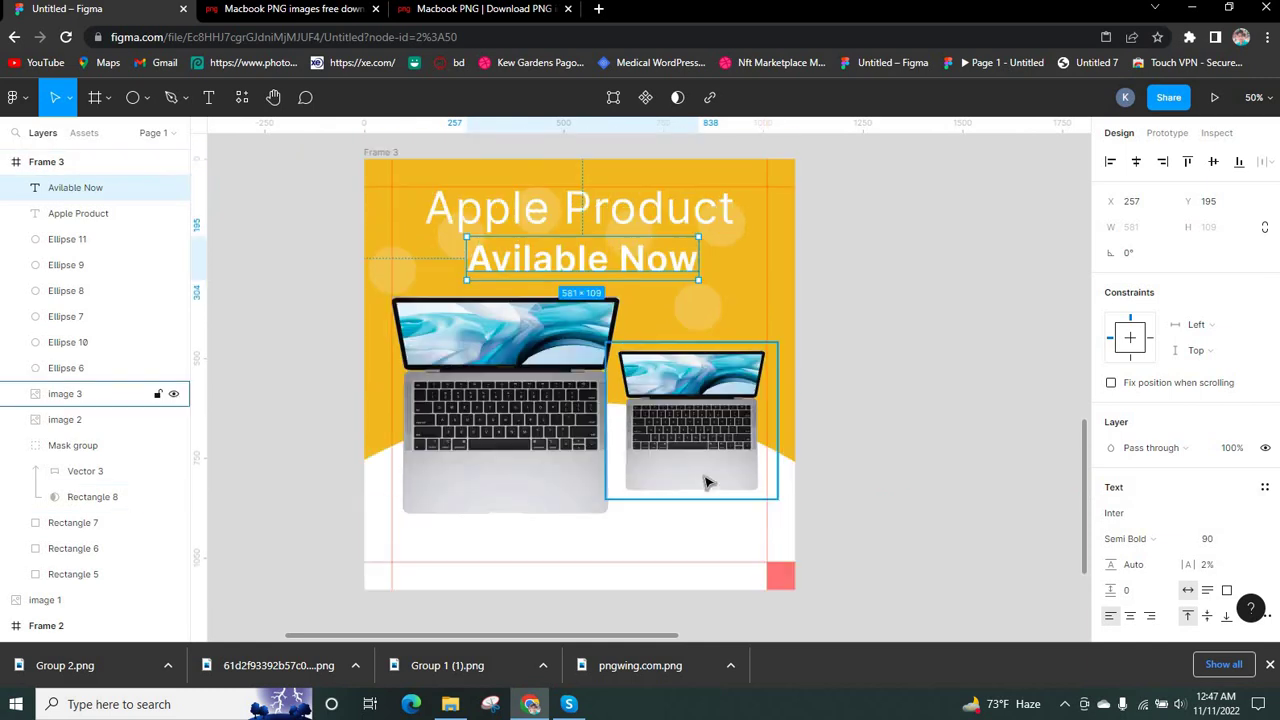
scroll(704, 479, down, 2)
scroll(710, 485, down, 3)
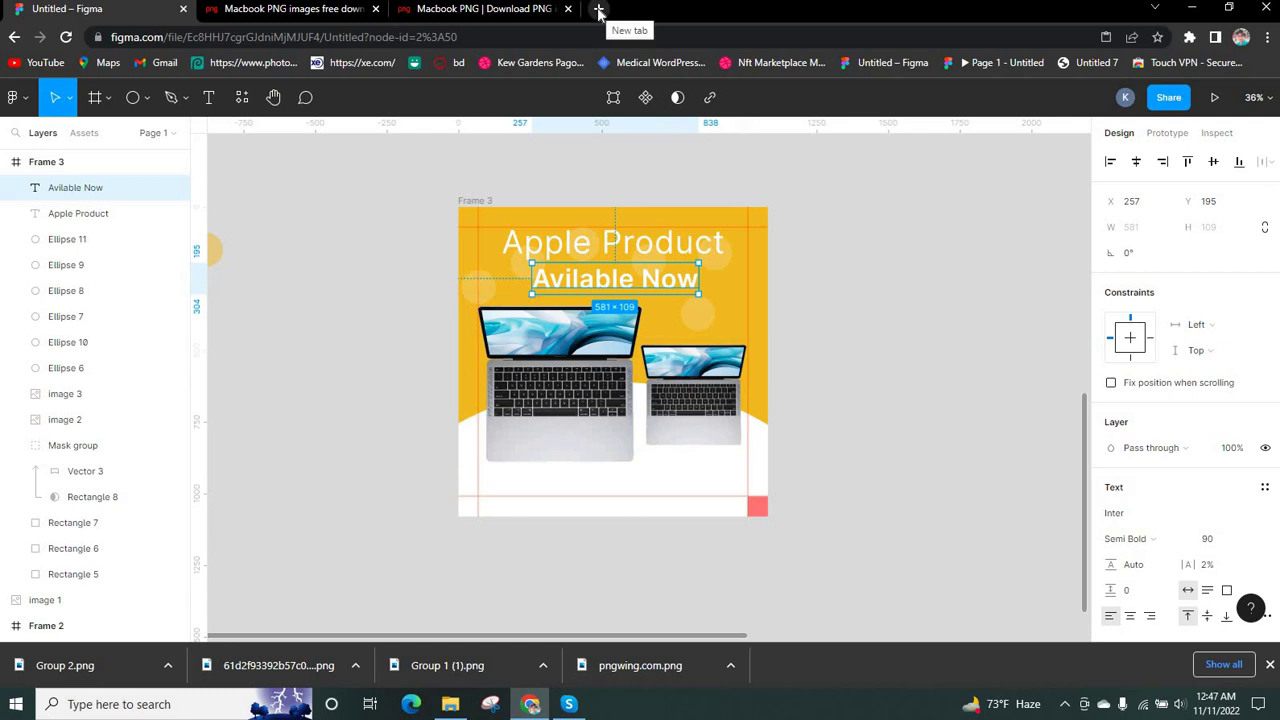
Open a new browser tab for a web search
key(ctrl+t)
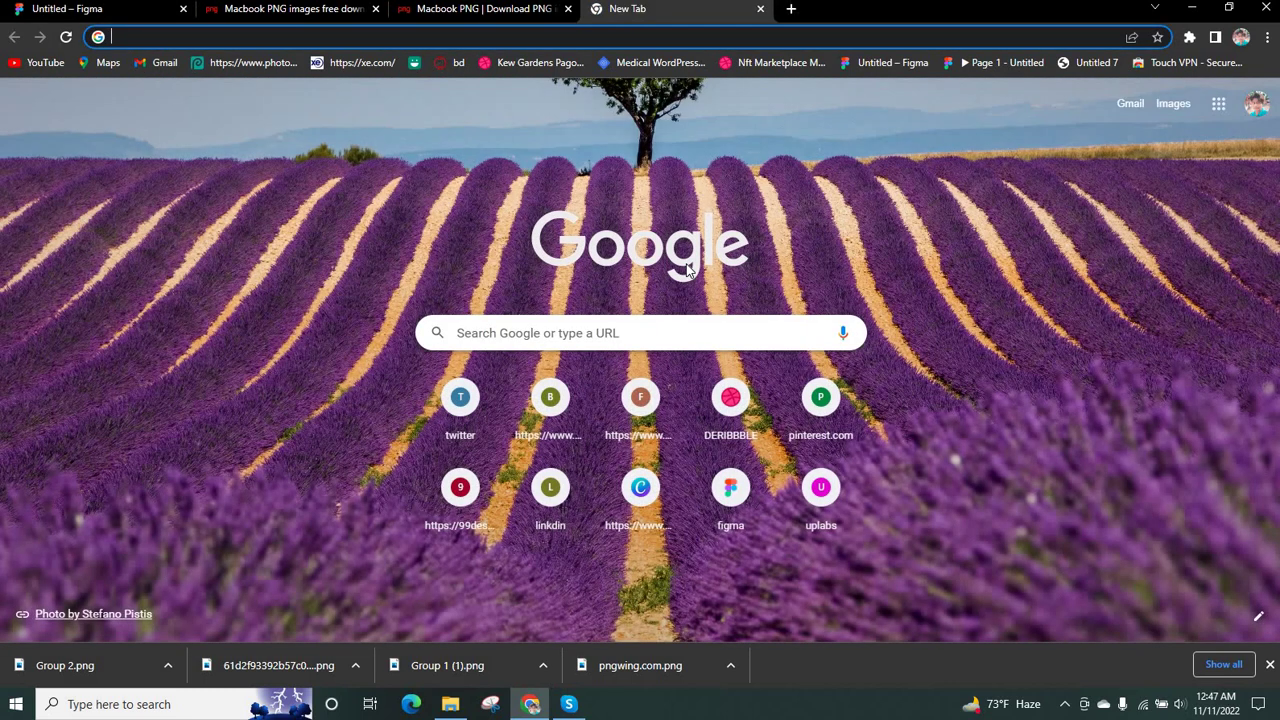
text(logo)
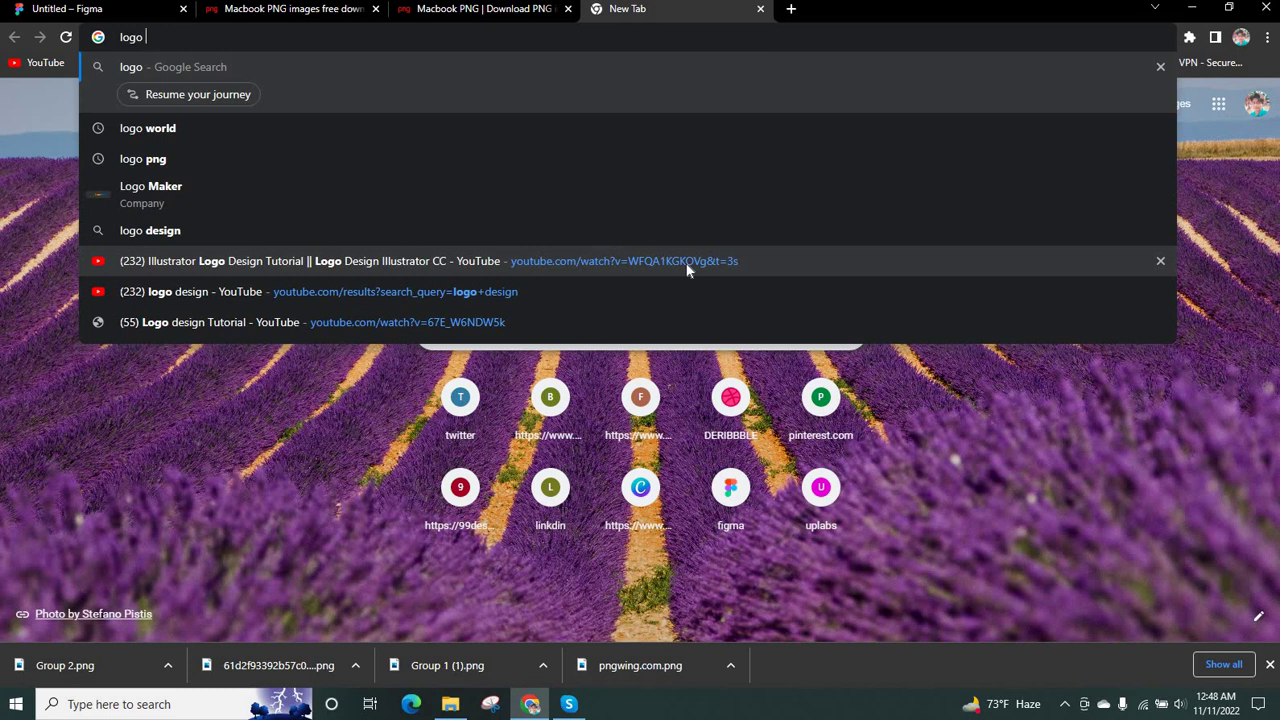
key(BackSpace)
key(BackSpace)
key(BackSpace)
key(BackSpace)
key(BackSpace)
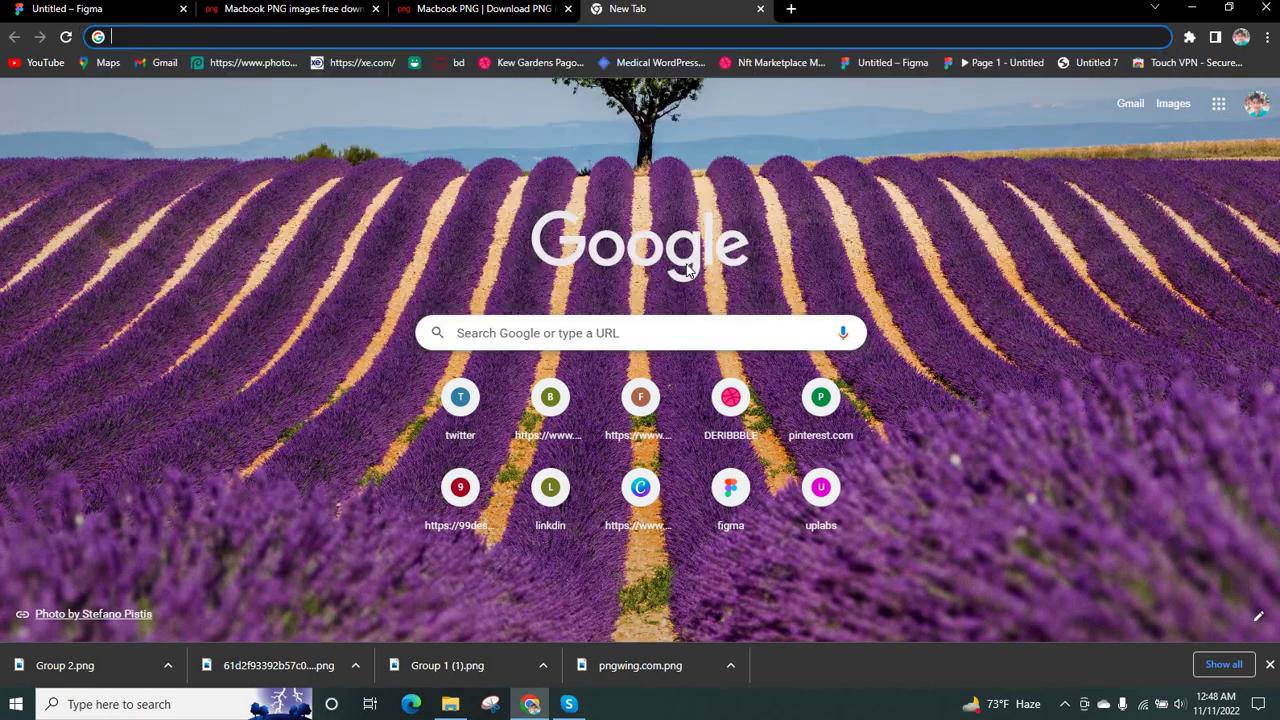
text(lo)
key(BackSpace)
key(BackSpace)
Search Google for "kiron logo png"
text(ki)
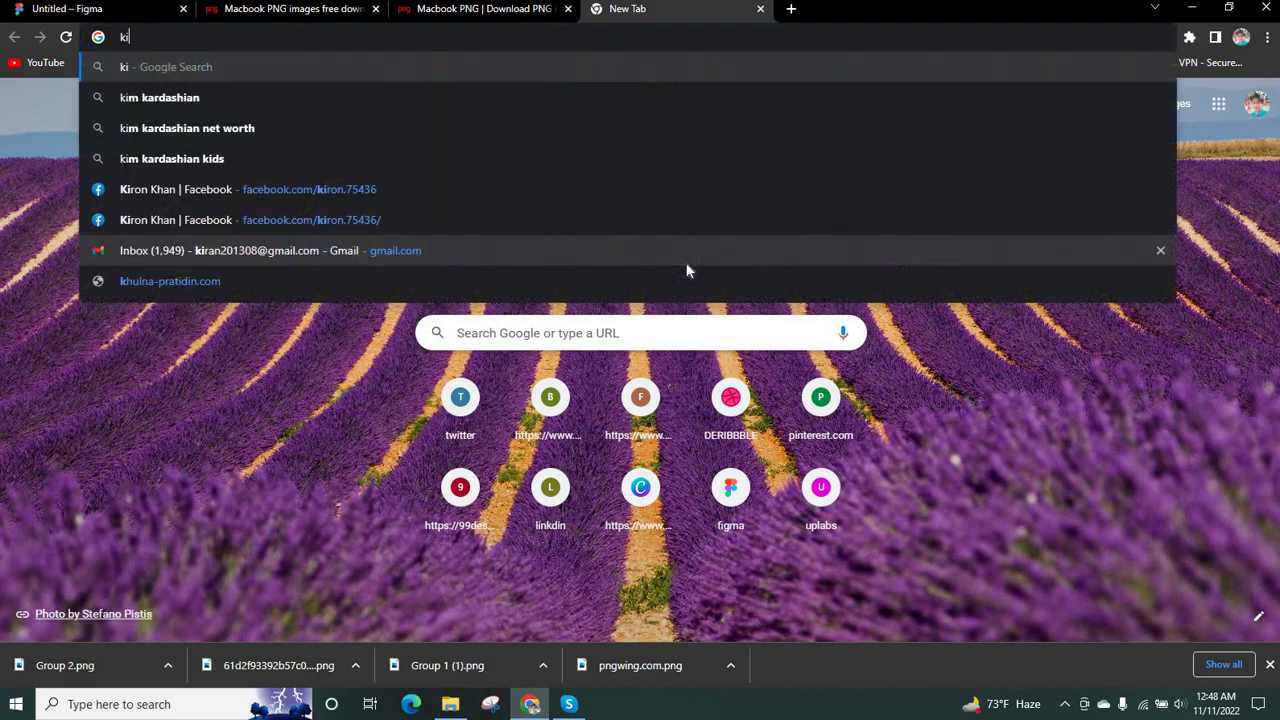
text(ron logo)
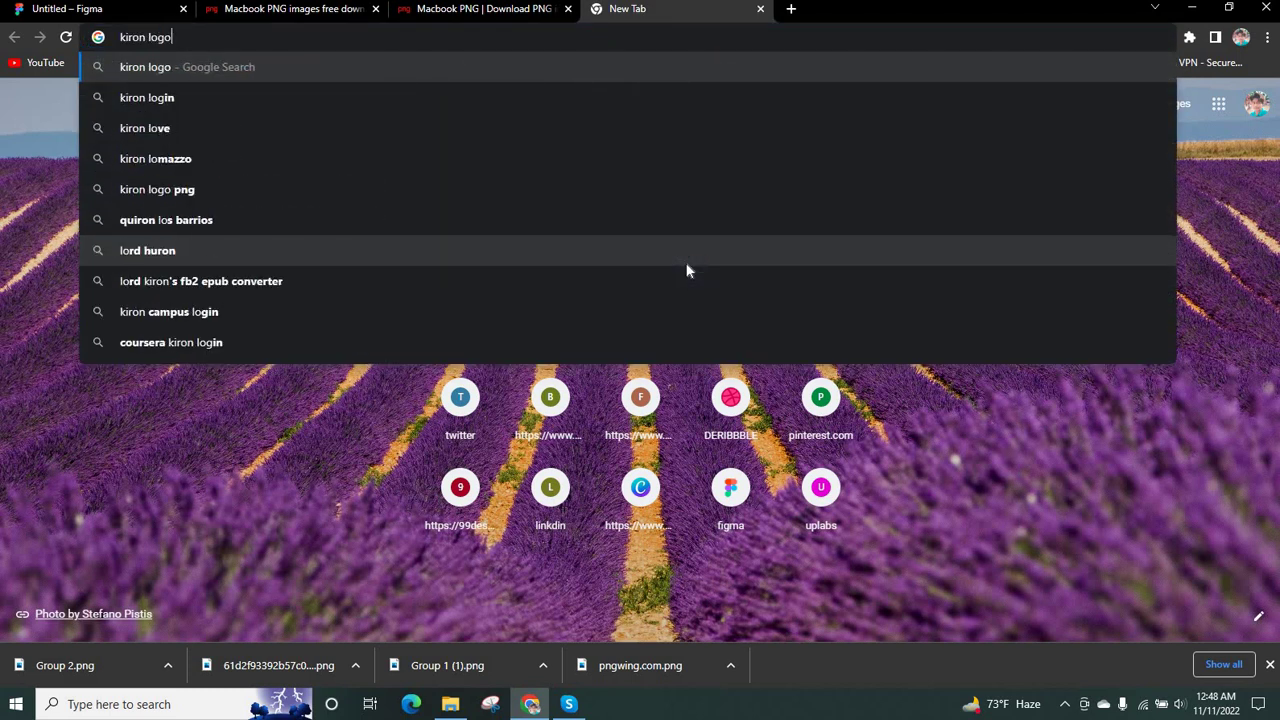
text( png)
key(Return)
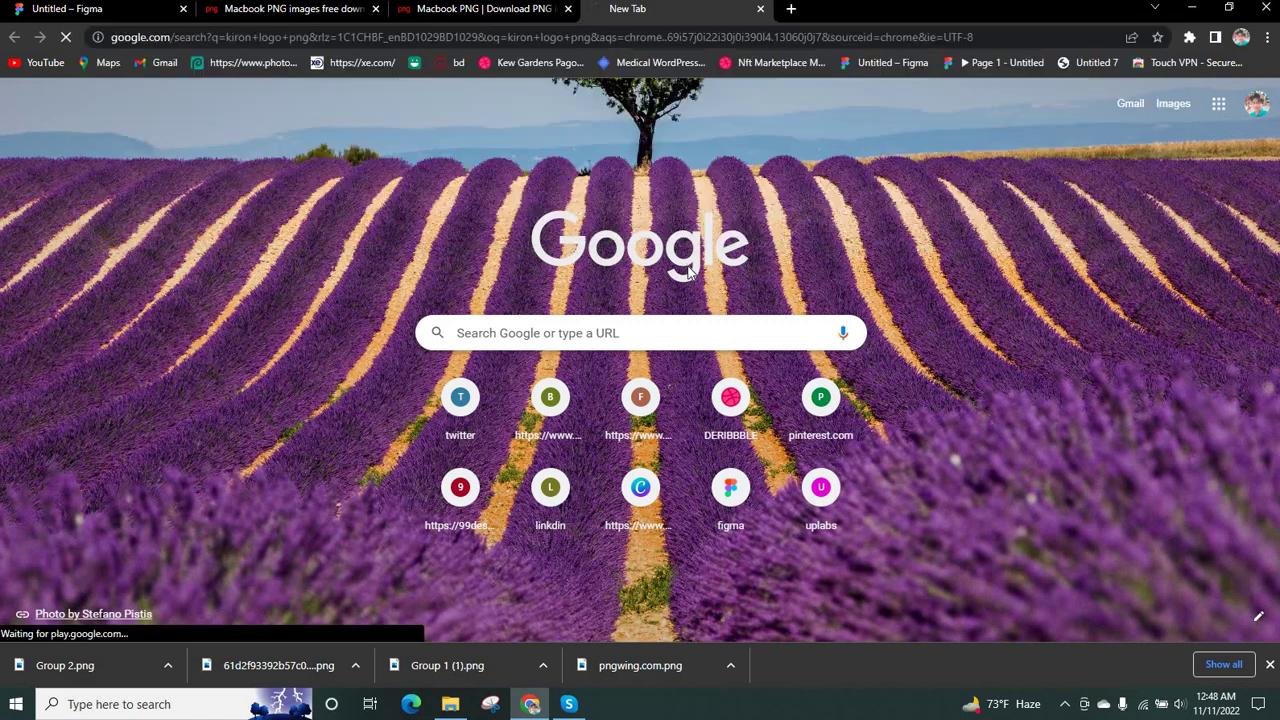
Open the green and black Kiron Interactive logo from the image results and copy the image
scroll(394, 490, down, 2)
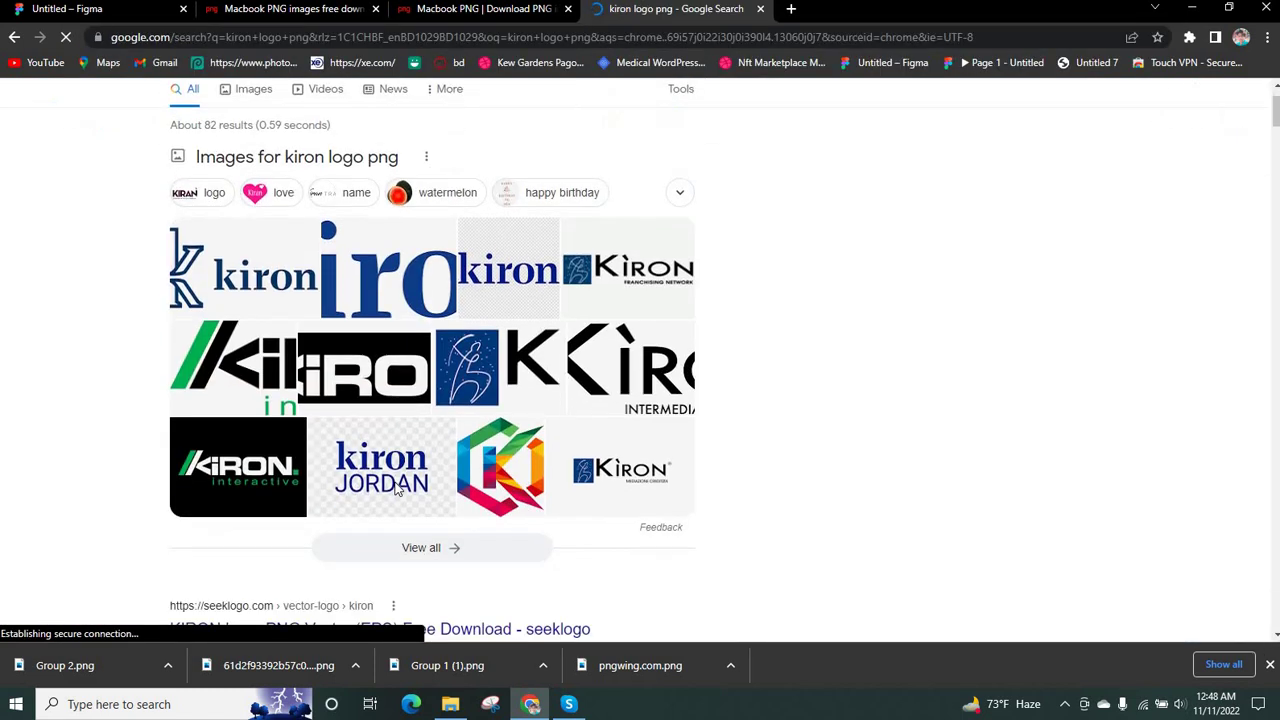
scroll(380, 468, up, 1)
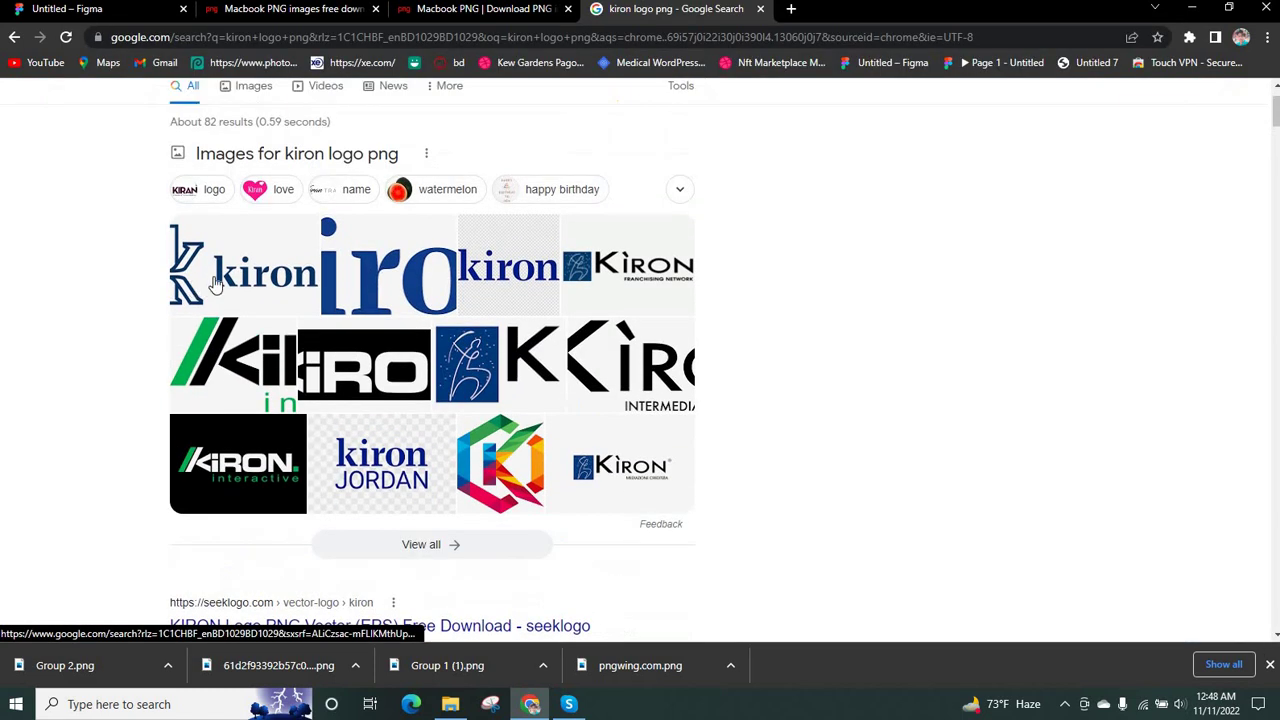
click(219, 354)
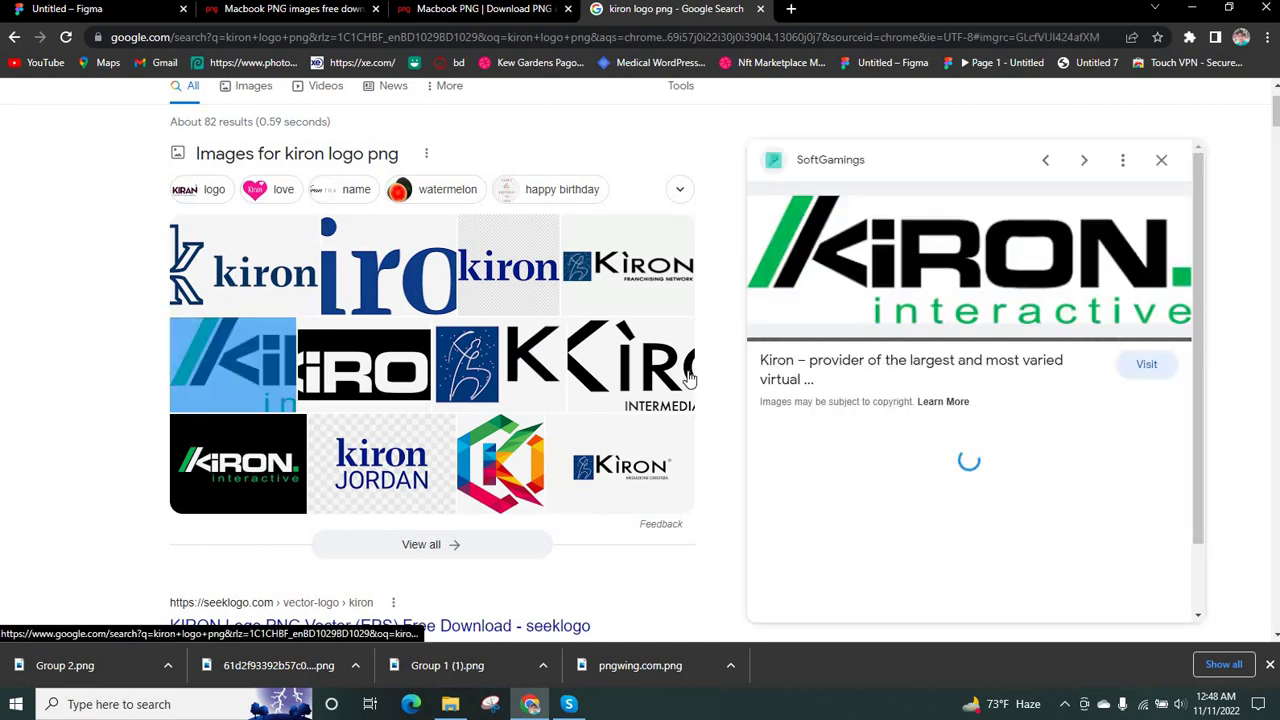
right_click(927, 266)
click(980, 456)
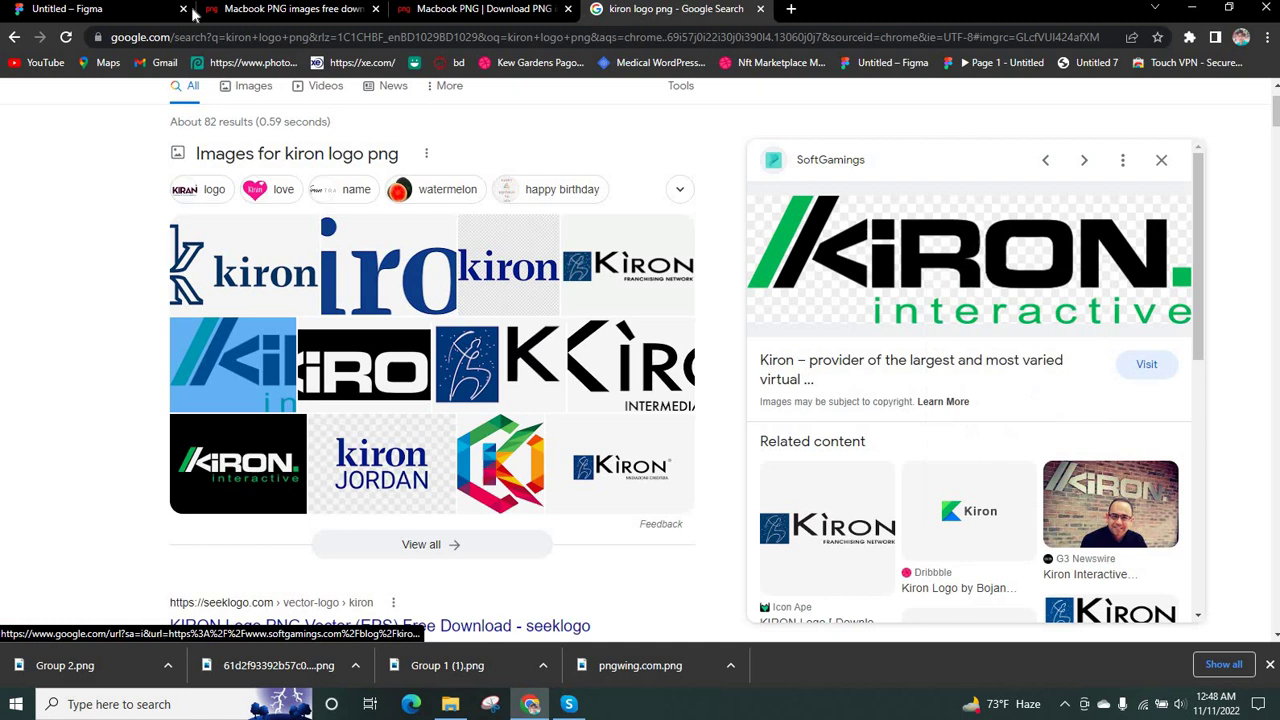
Switch back to the Figma file and paste the copied logo on the canvas beside Frame 3
click(82, 12)
right_click(792, 379)
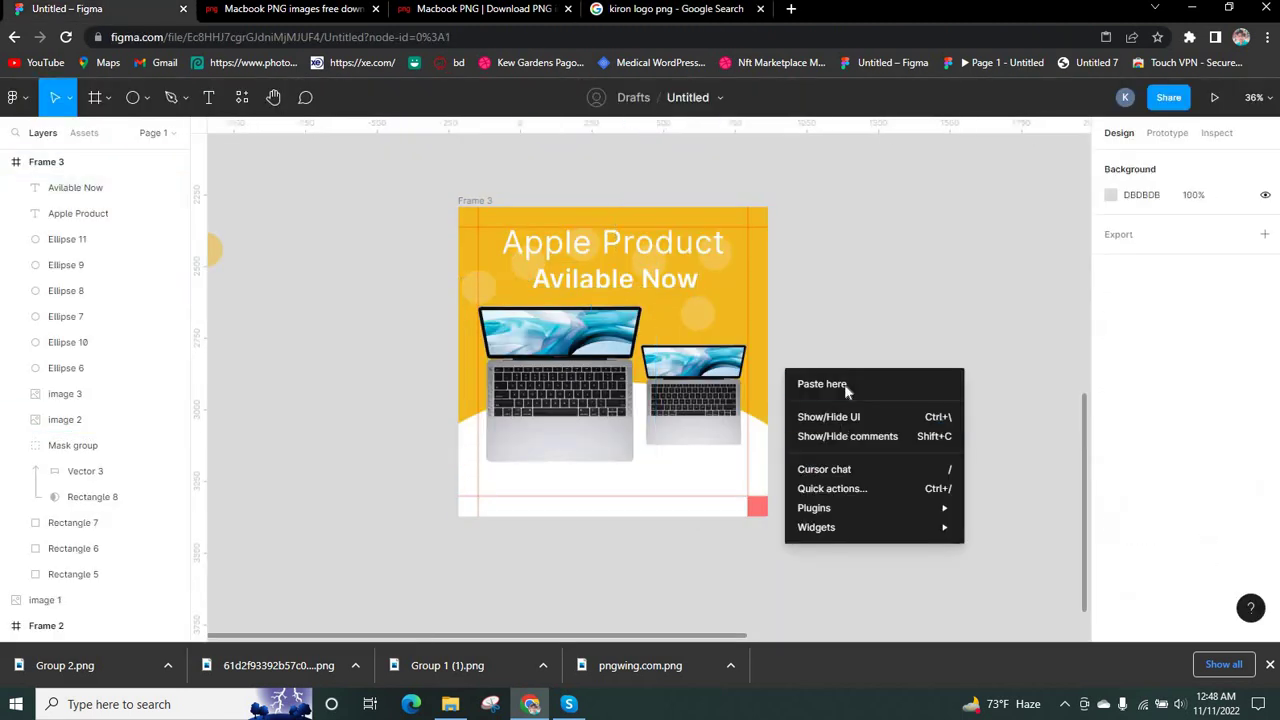
click(846, 386)
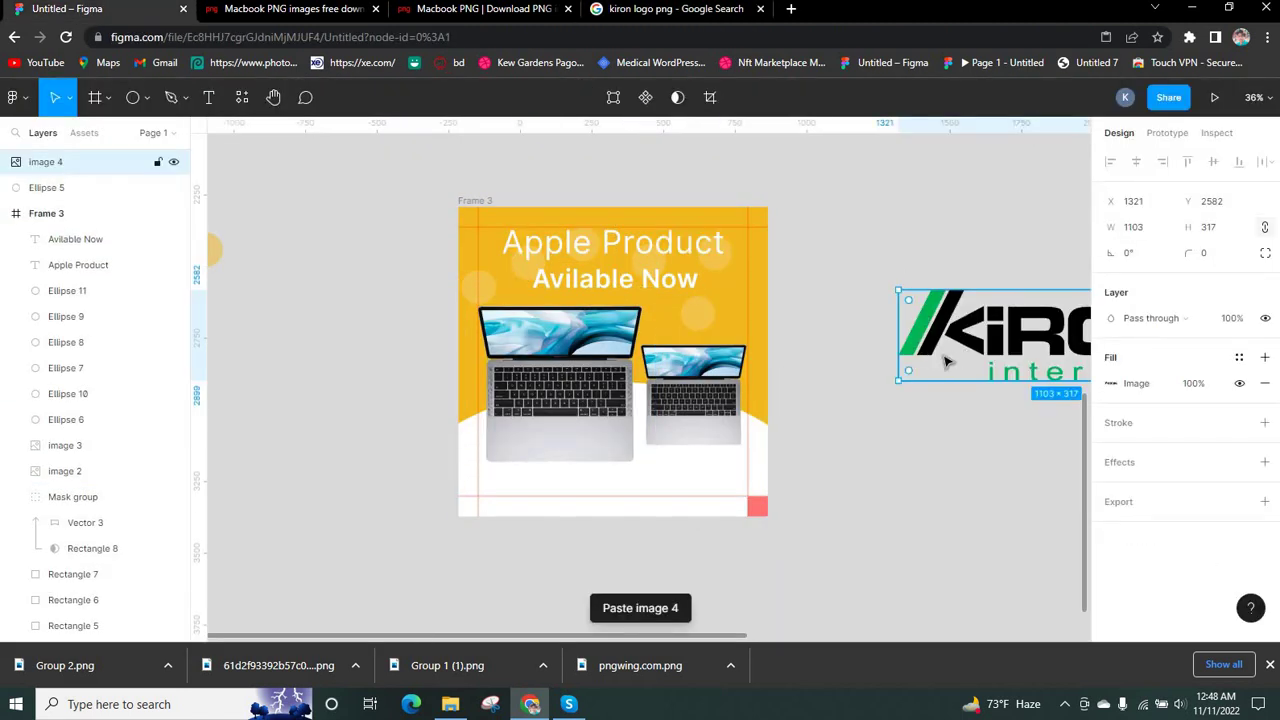
Scale the Kiron logo down to 275 × 79 and place it in Frame 3's lower-right corner inside the margins, at X 724, Y 924
drag(958, 338, 708, 489)
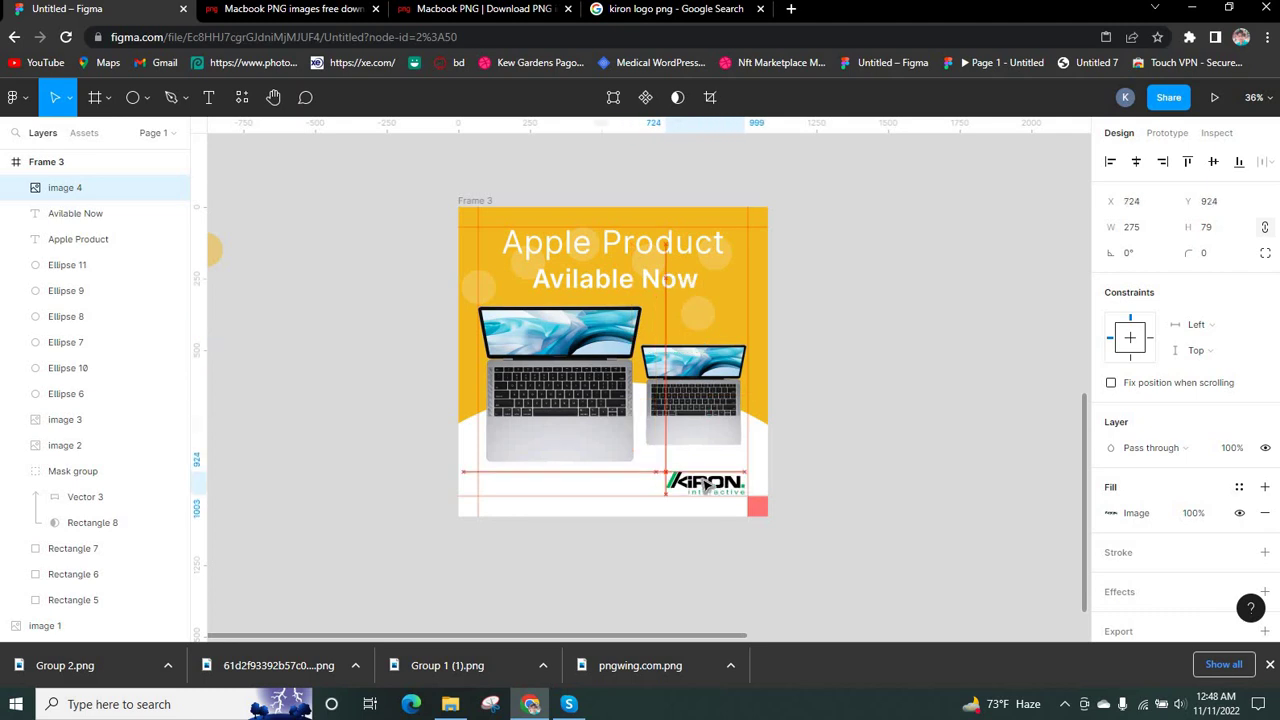
click(921, 464)
scroll(706, 534, up, 3)
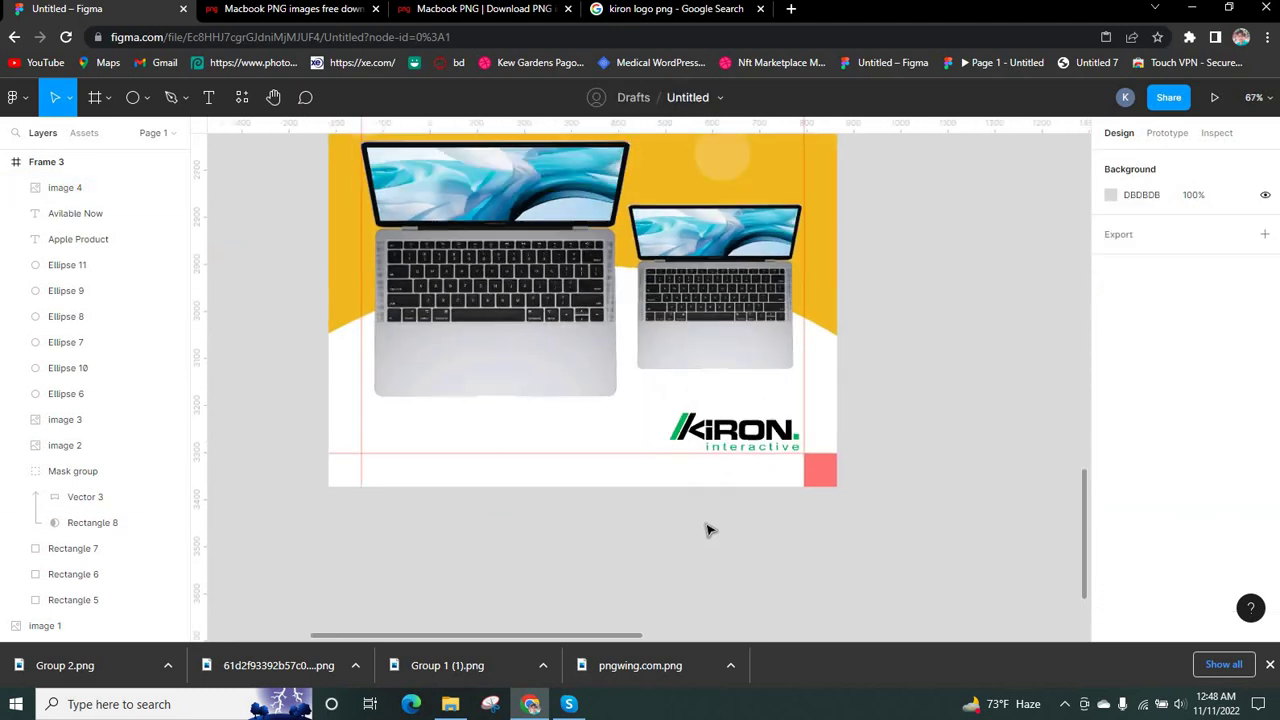
scroll(538, 428, down, 2)
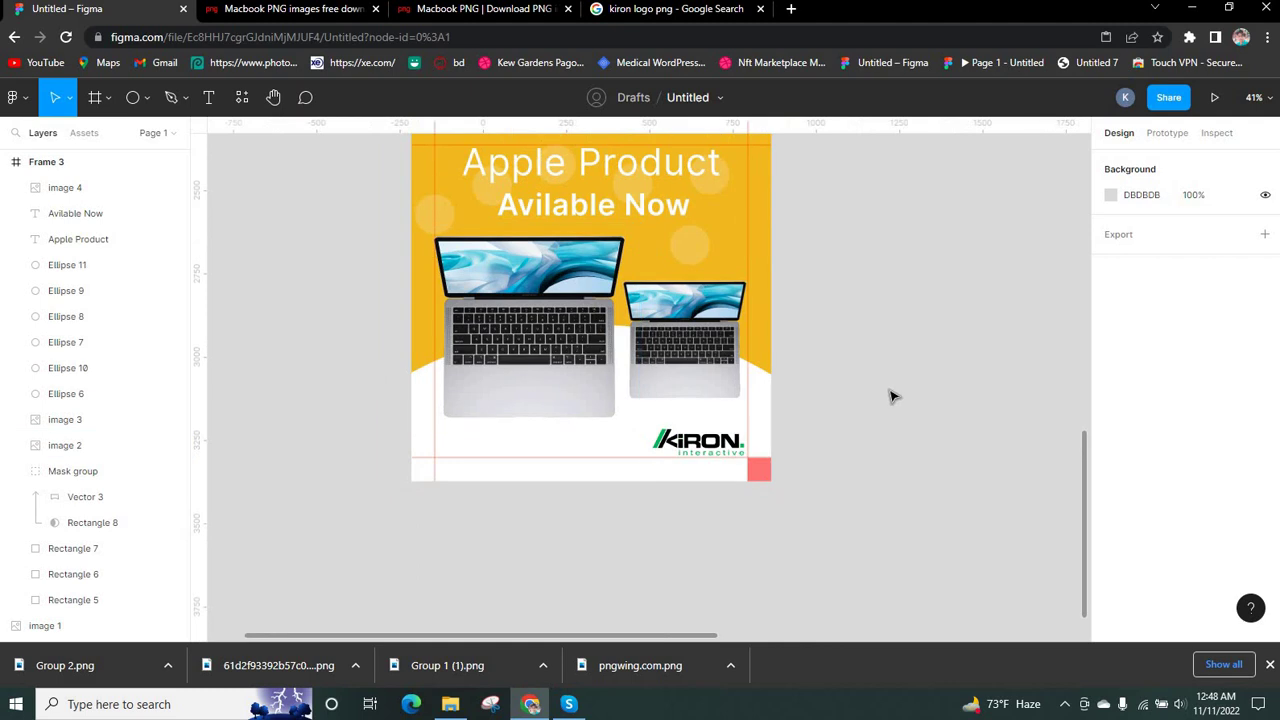
scroll(790, 292, down, 2)
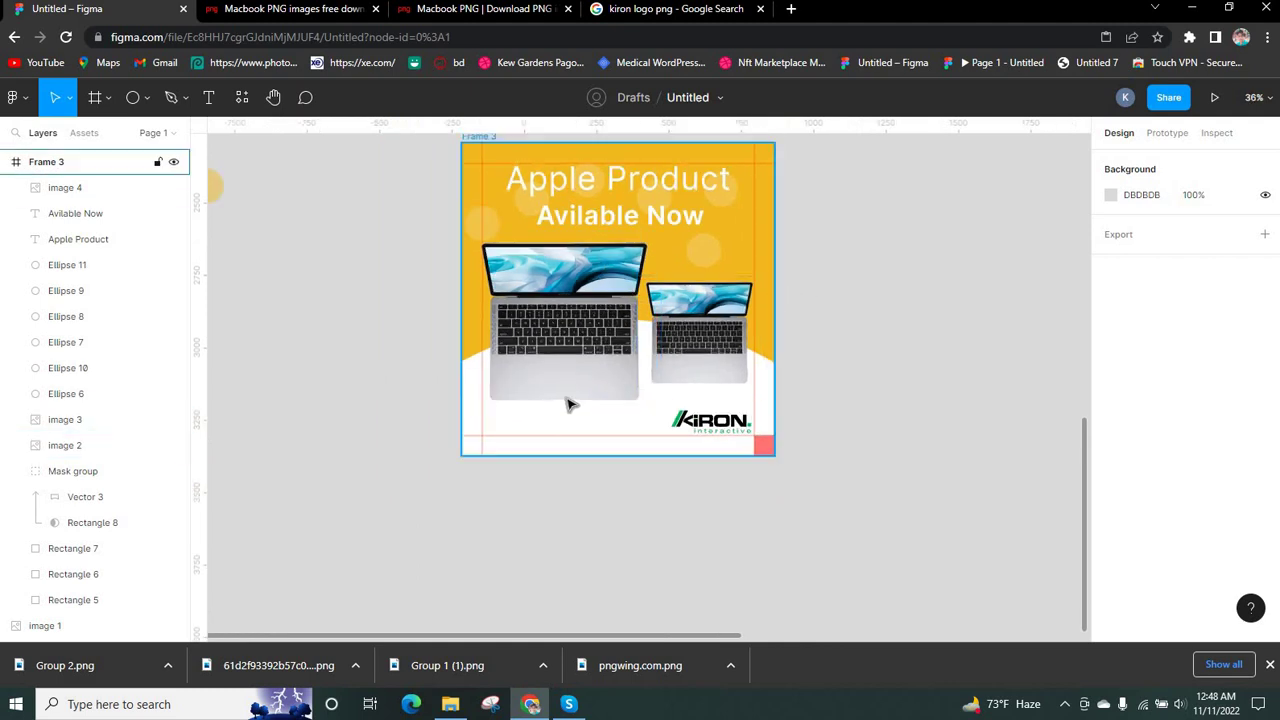
Duplicate the "Avilable Now" heading below the large MacBook at X 70, Y 894, and replace its text with a placeholder phone number
click(588, 225)
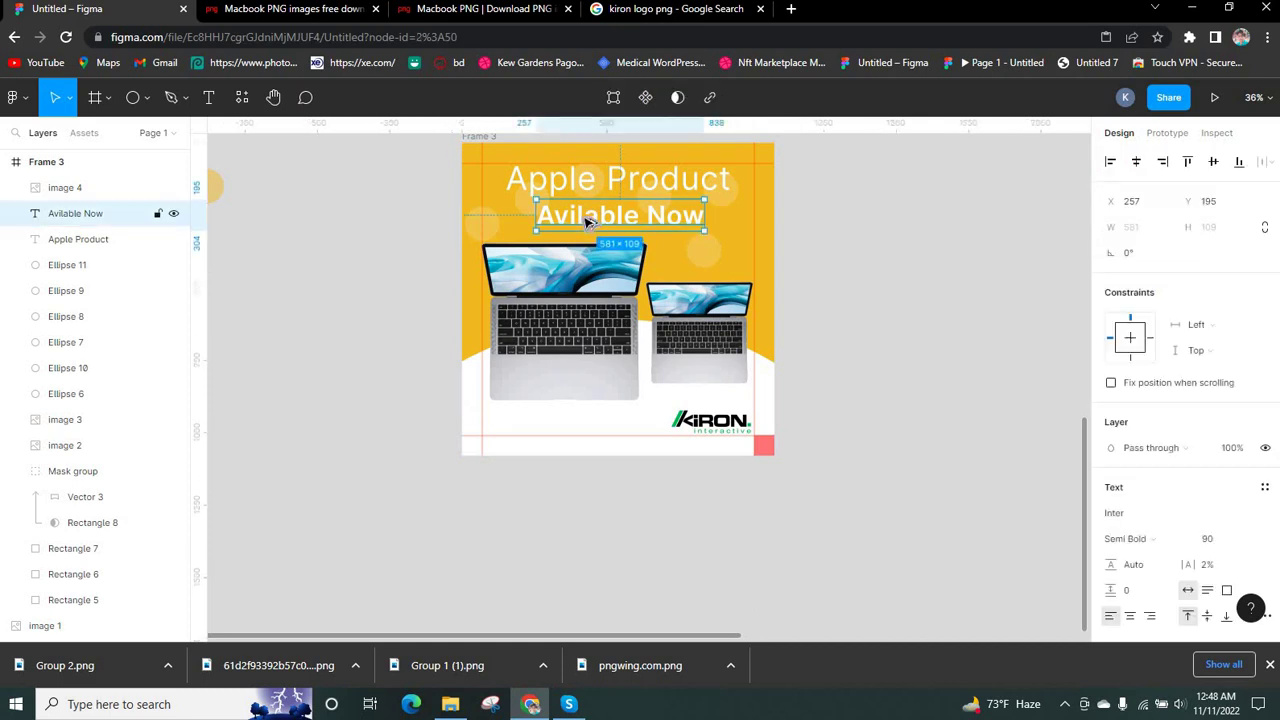
drag(588, 222, 533, 425)
key(Return)
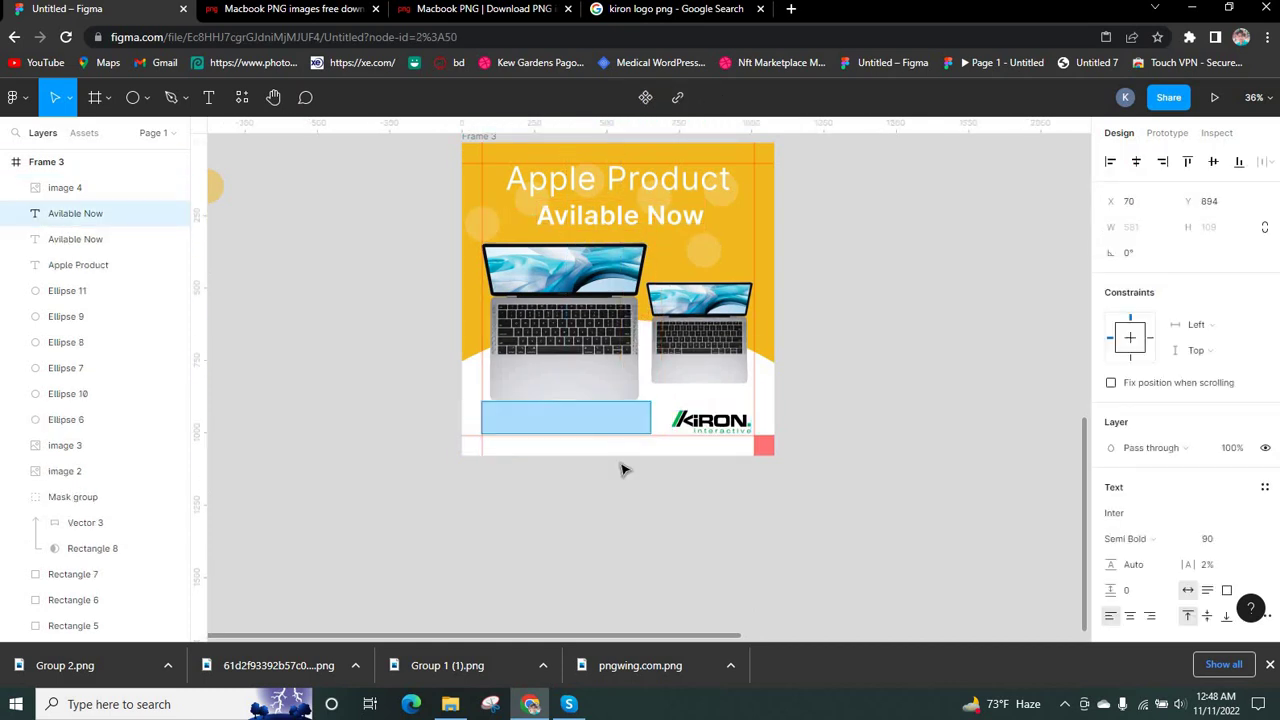
text($99$99-$99)
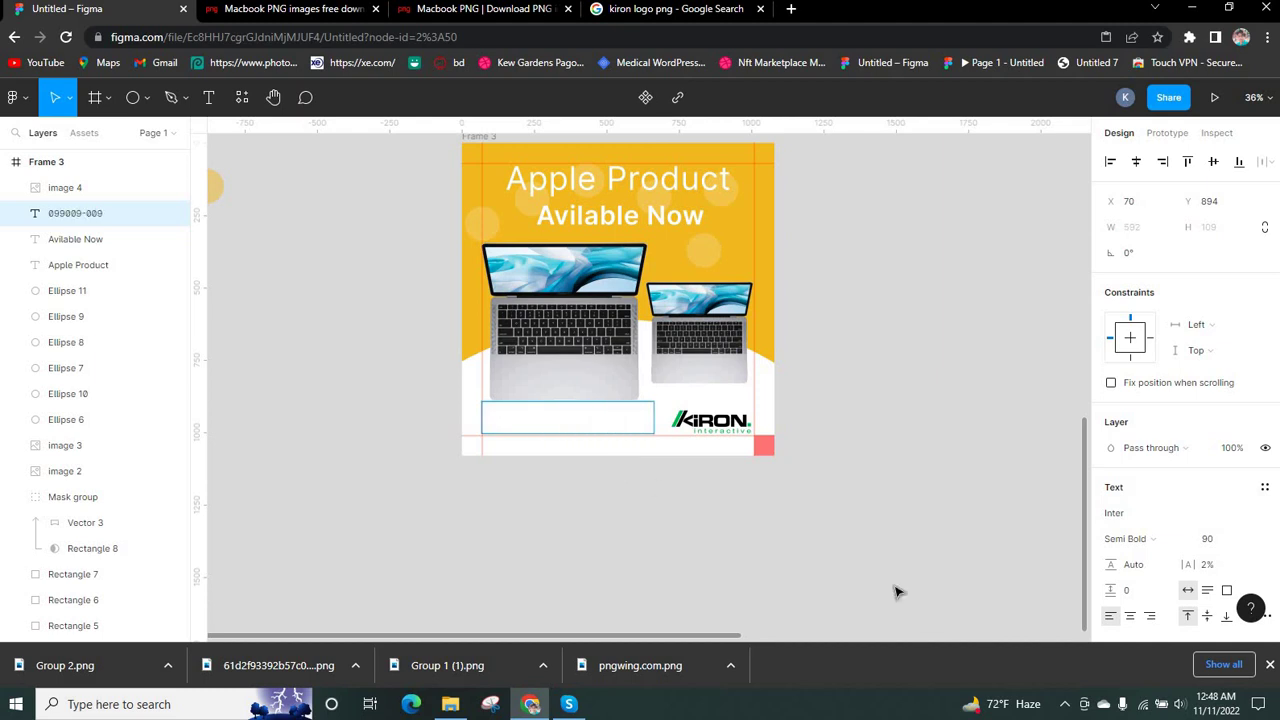
Fill the phone number text with the yellow E7BC24 sampled from the post's background
key(ctrl+a)
scroll(1175, 568, down, 3)
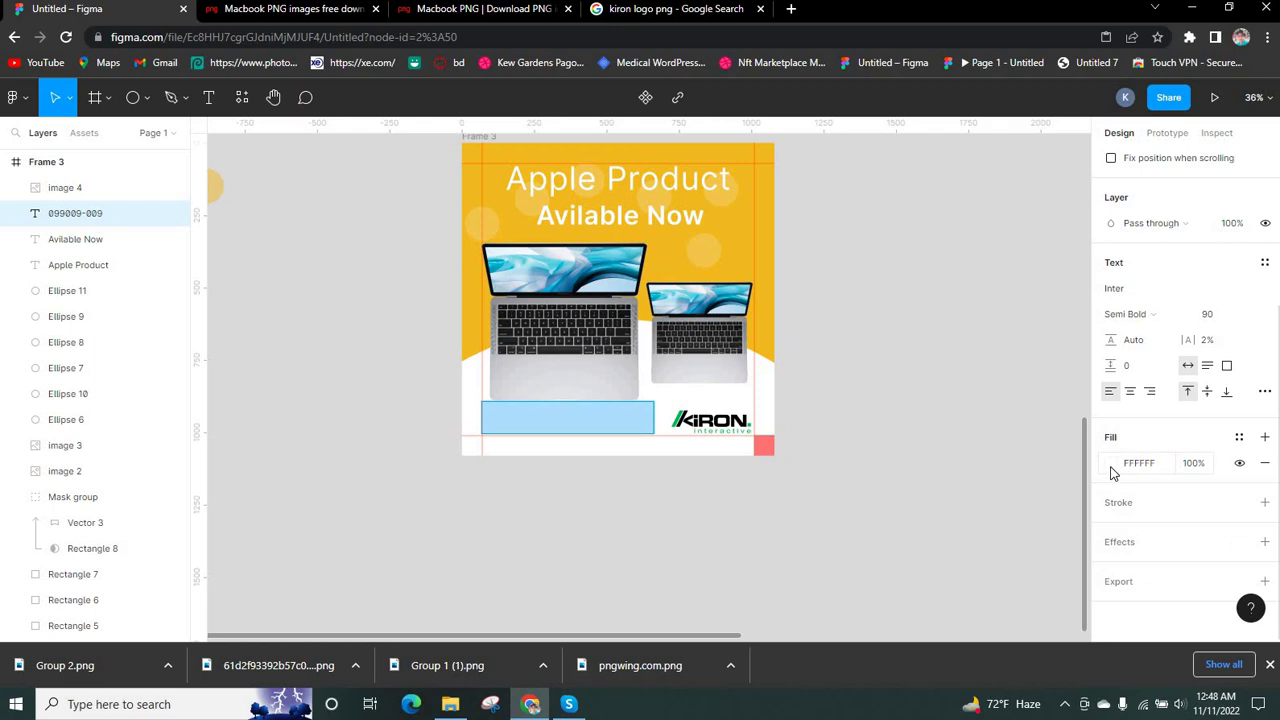
click(1112, 466)
click(921, 462)
click(745, 225)
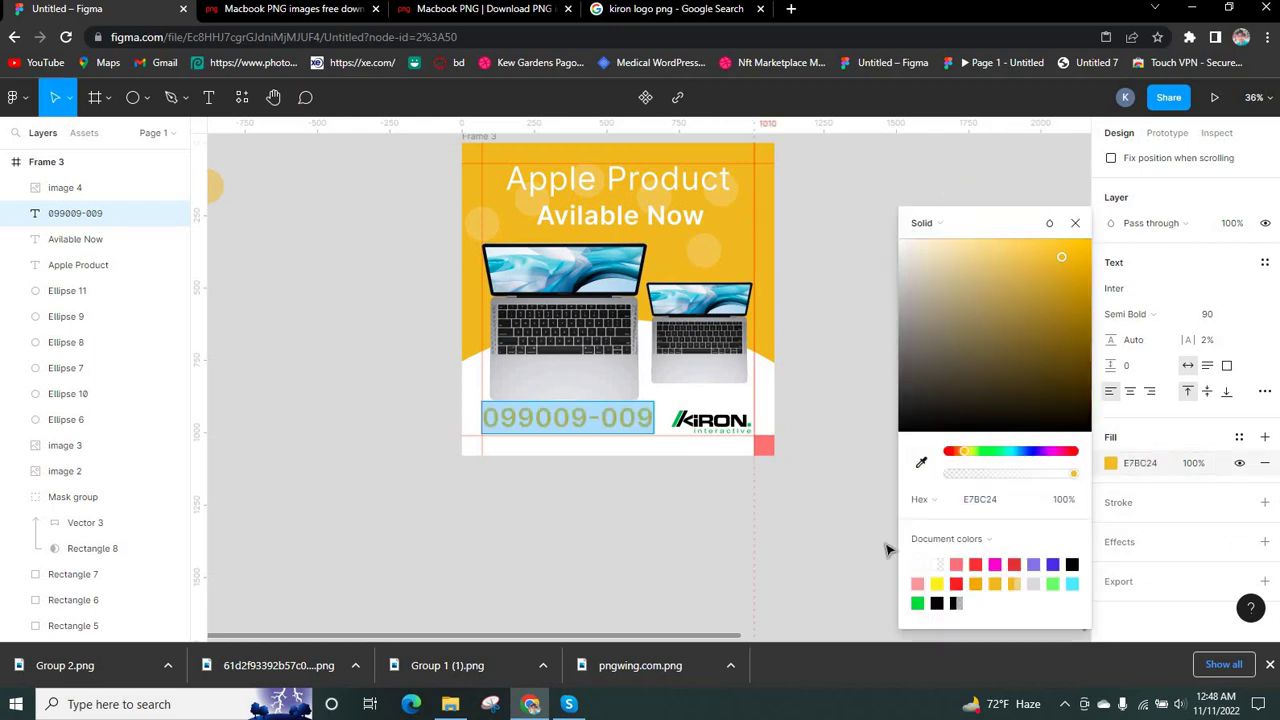
Set the phone number text to Regular weight at font size 20
click(1211, 315)
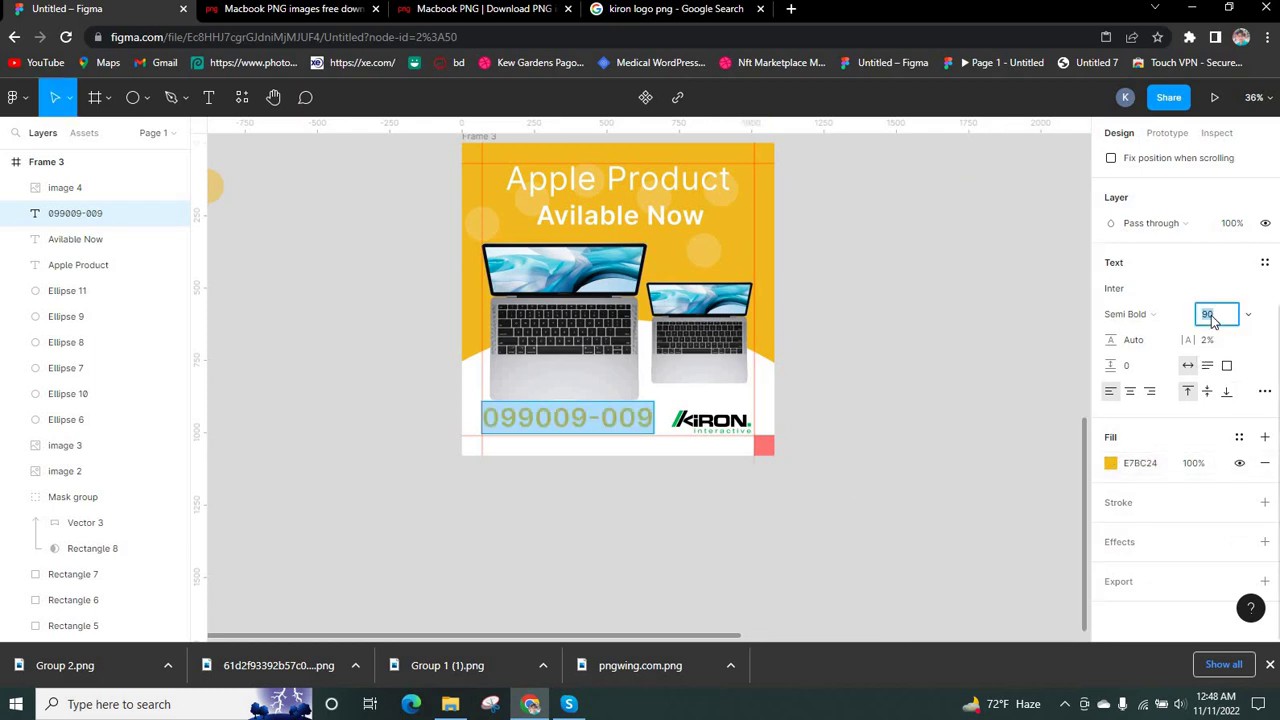
click(1140, 314)
click(1170, 276)
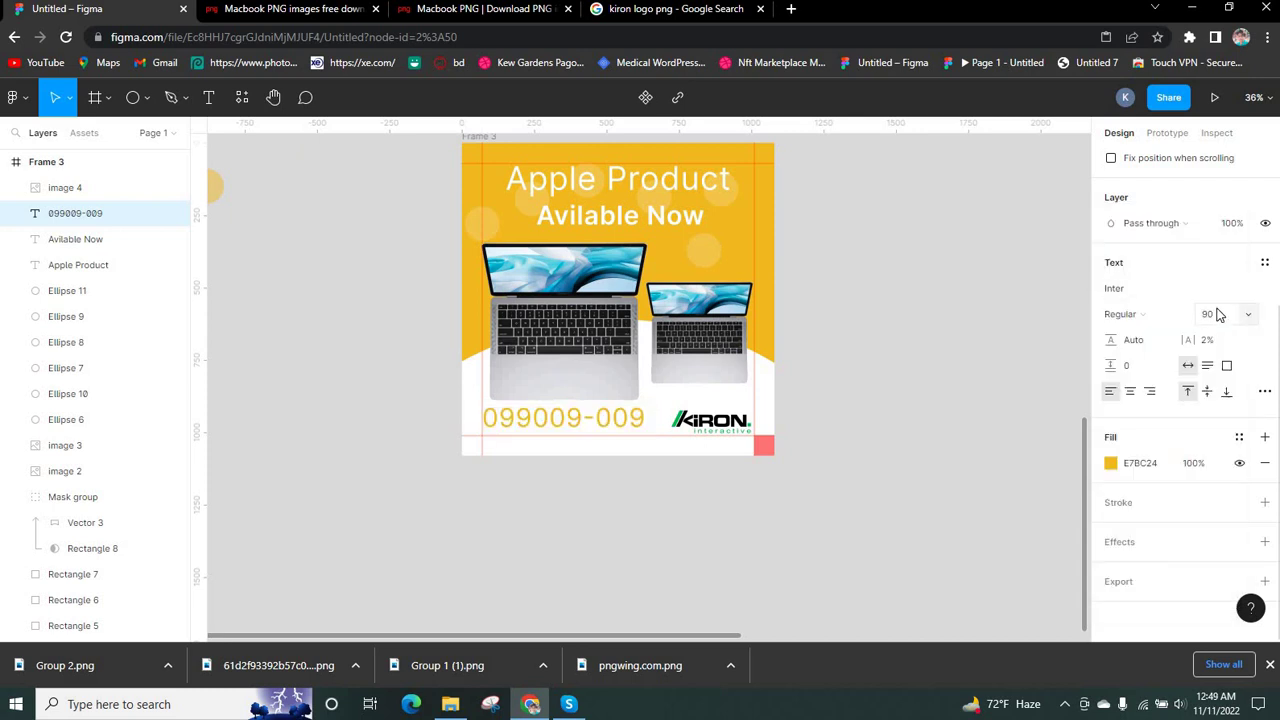
click(1218, 315)
text(2)
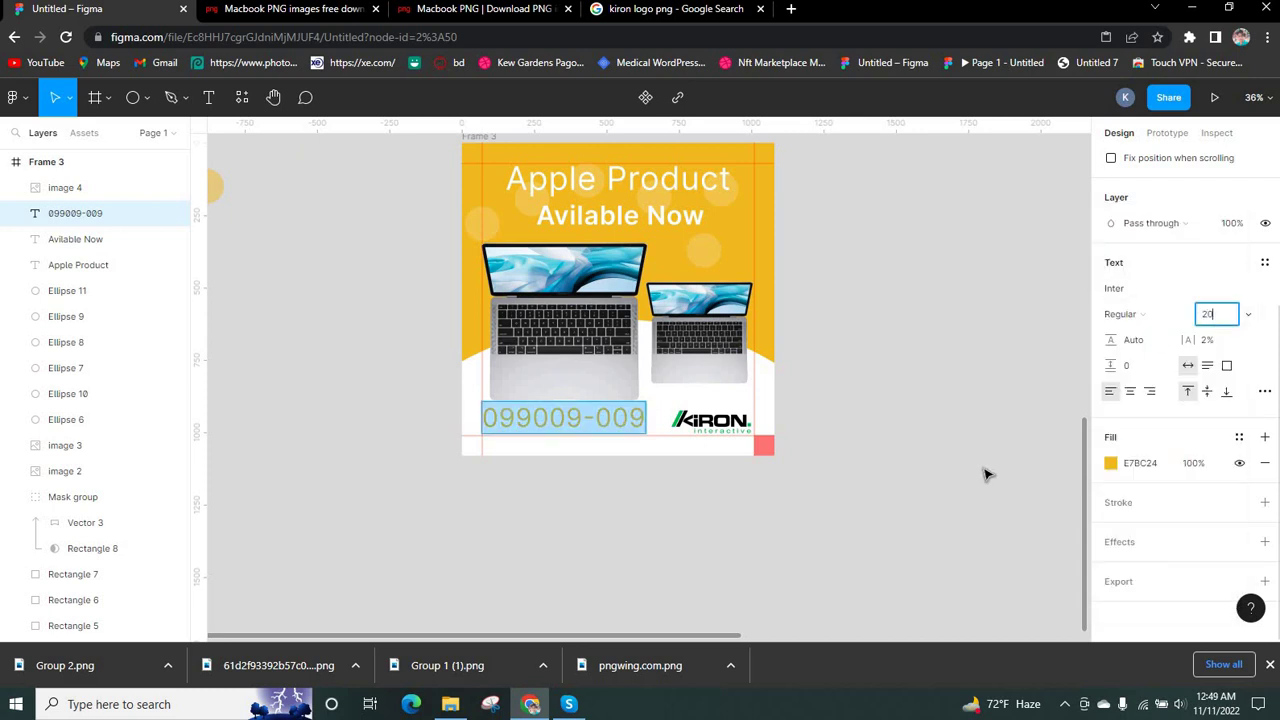
key(Return)
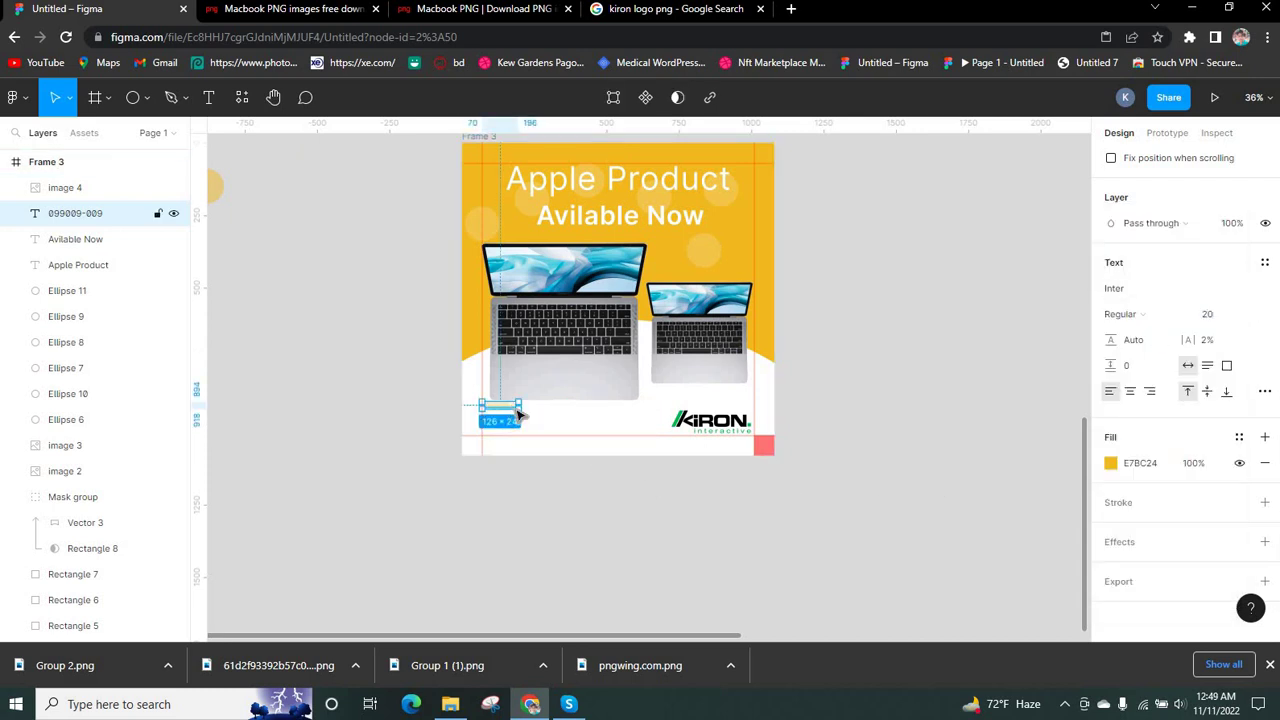
Increase the phone number text's font size to 48
click(1221, 318)
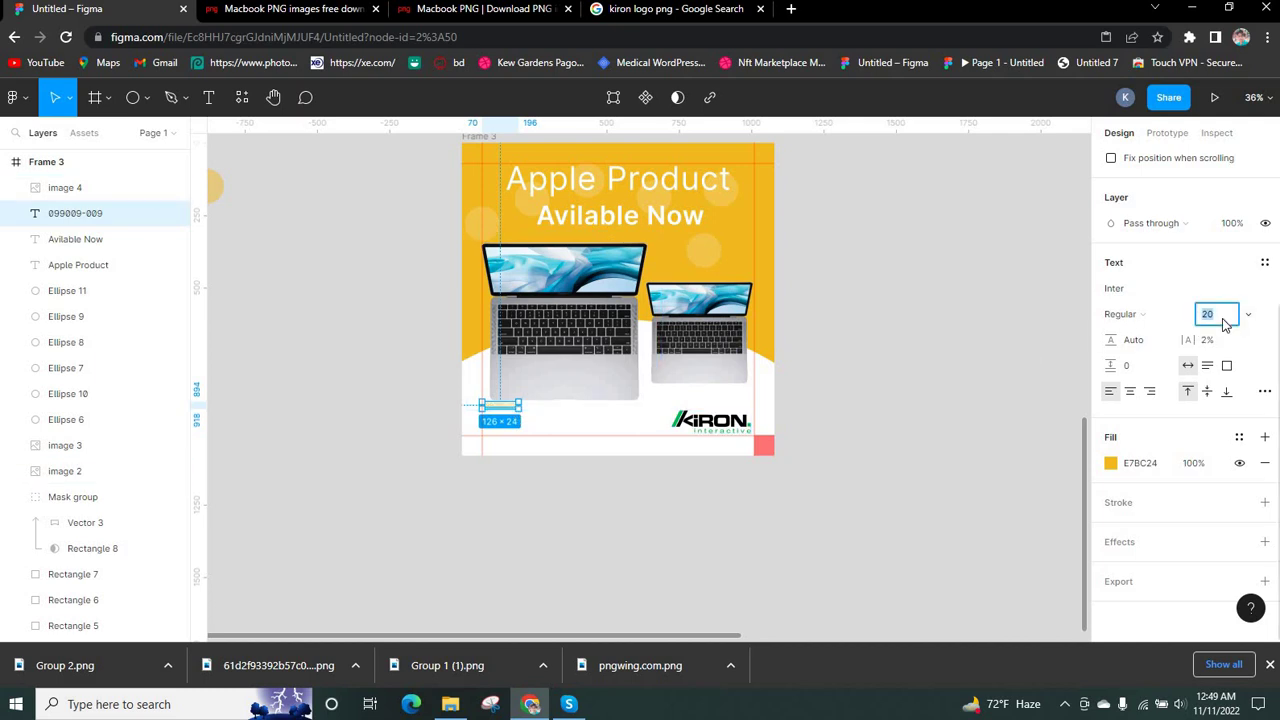
key(Up)
key(Up)
key(Up)
key(Up)
key(Up)
key(Up)
key(Up)
key(Up)
key(Up)
key(Up)
key(Up)
key(Up)
key(Up)
key(Up)
key(Up)
key(Up)
key(Up)
key(Up)
key(Up)
key(Up)
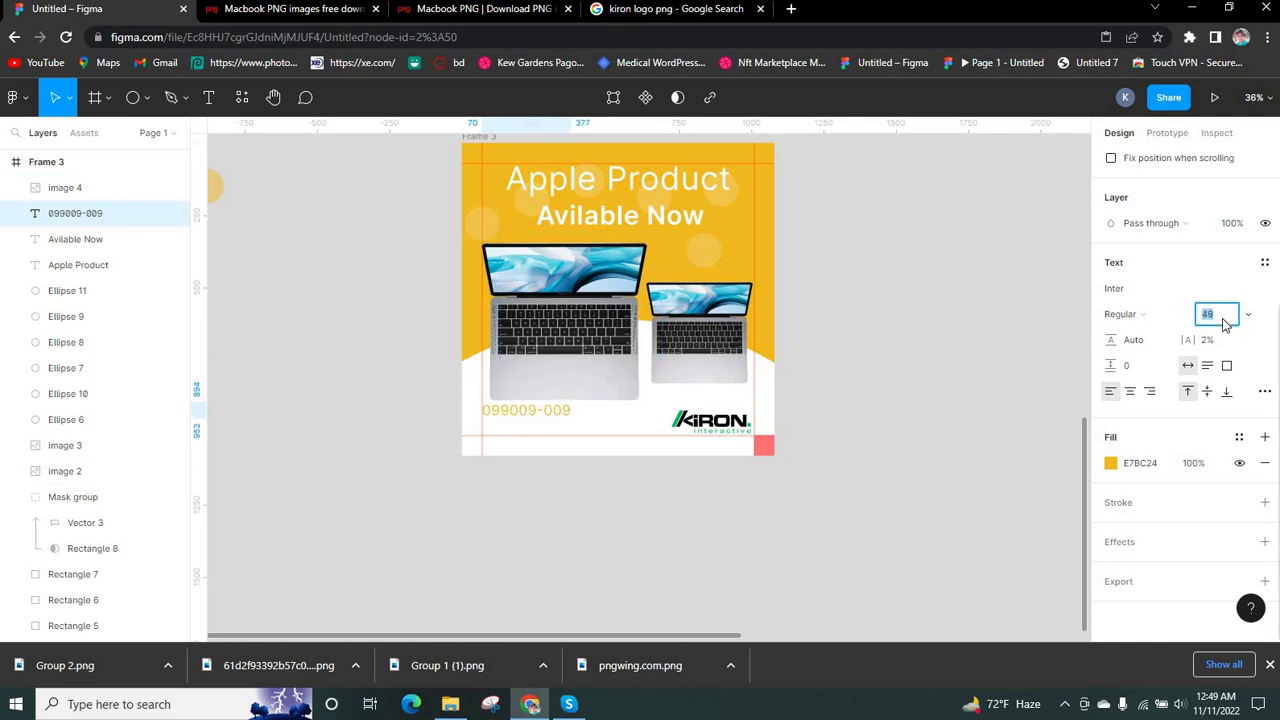
click(922, 427)
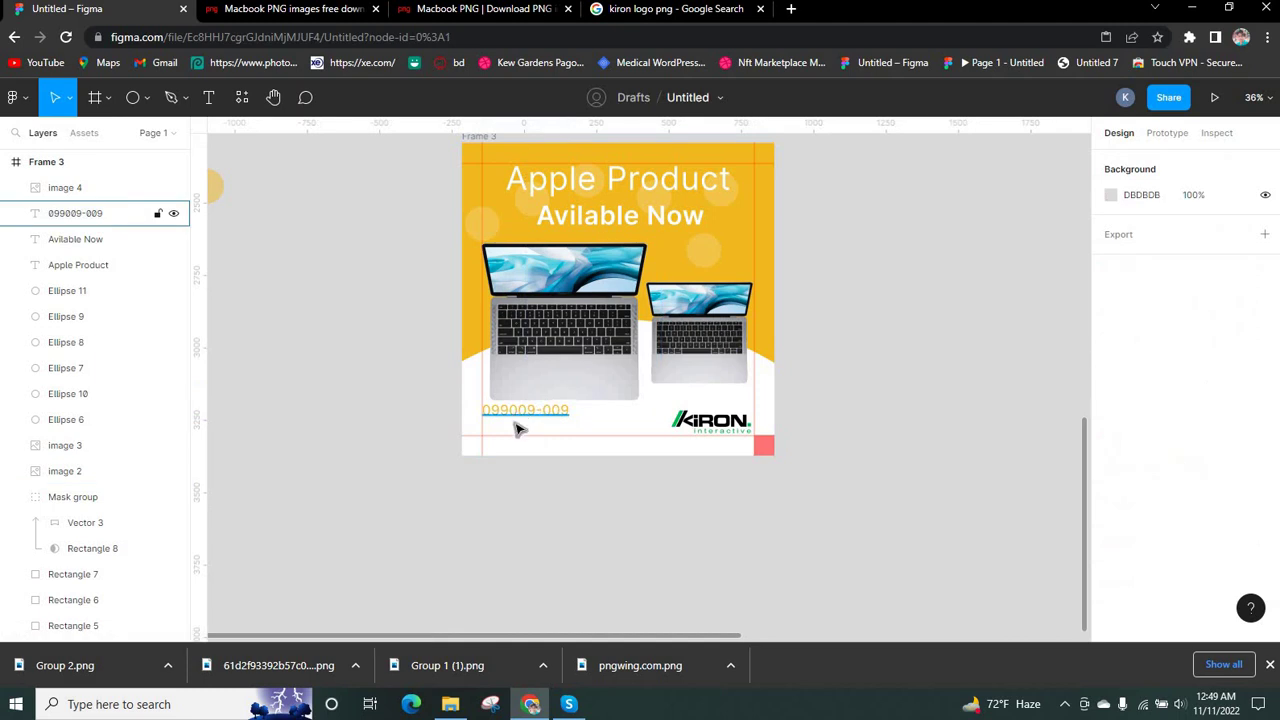
Move the phone number into the lower-left corner of Frame 3's margin guides, at X 70, Y 952
drag(515, 411, 517, 435)
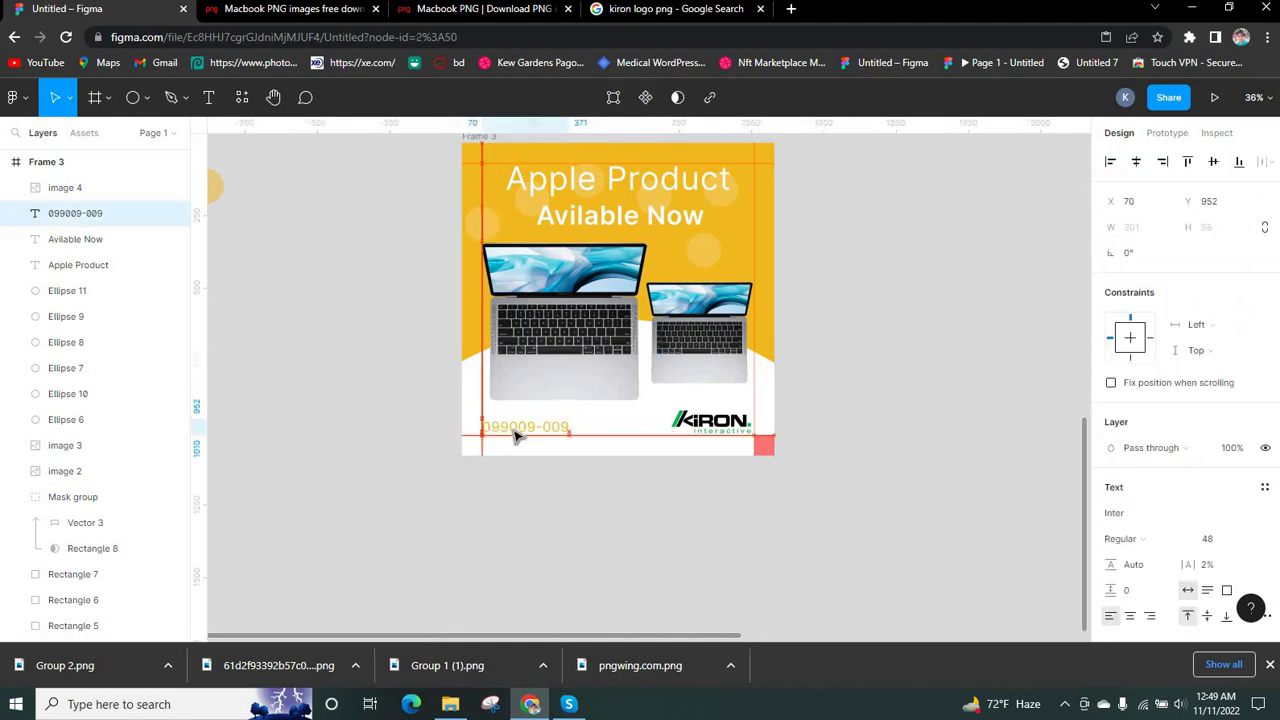
click(643, 532)
scroll(574, 531, down, 2)
scroll(612, 523, up, 1)
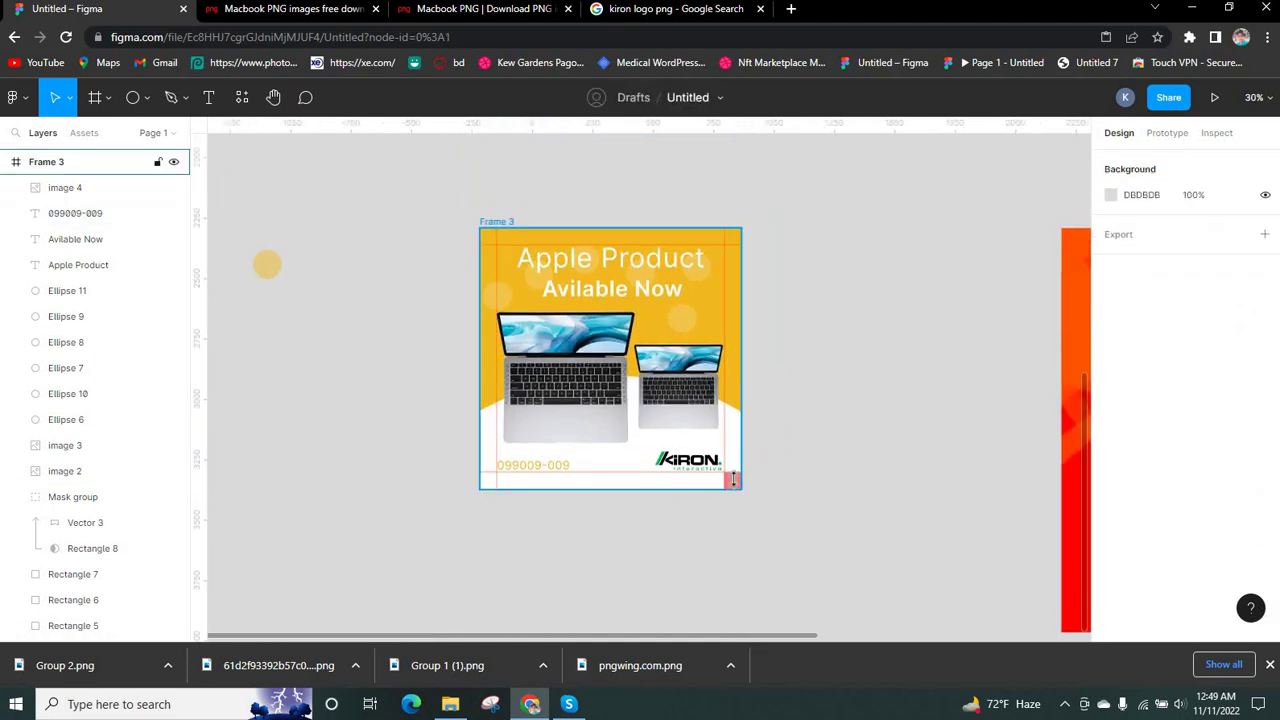
Delete the two 70 × 70 margin marker squares, Rectangle 6 and Rectangle 7, from Frame 3
click(731, 484)
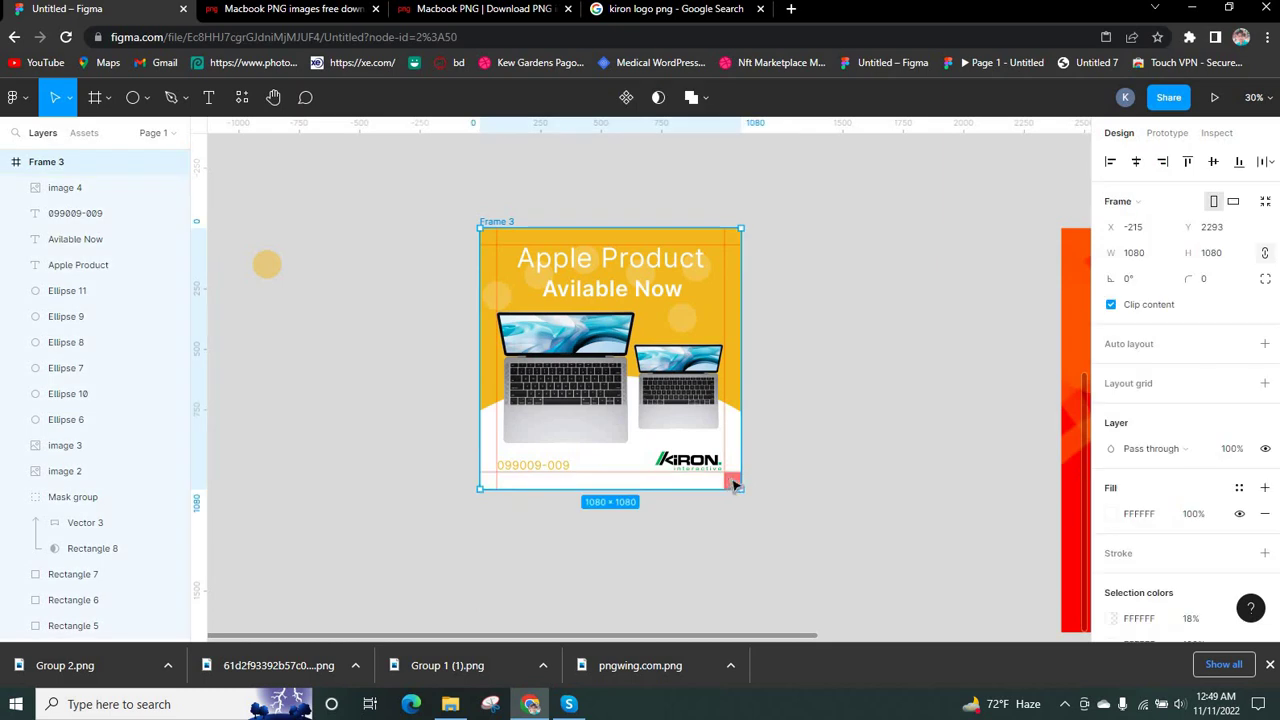
click(814, 489)
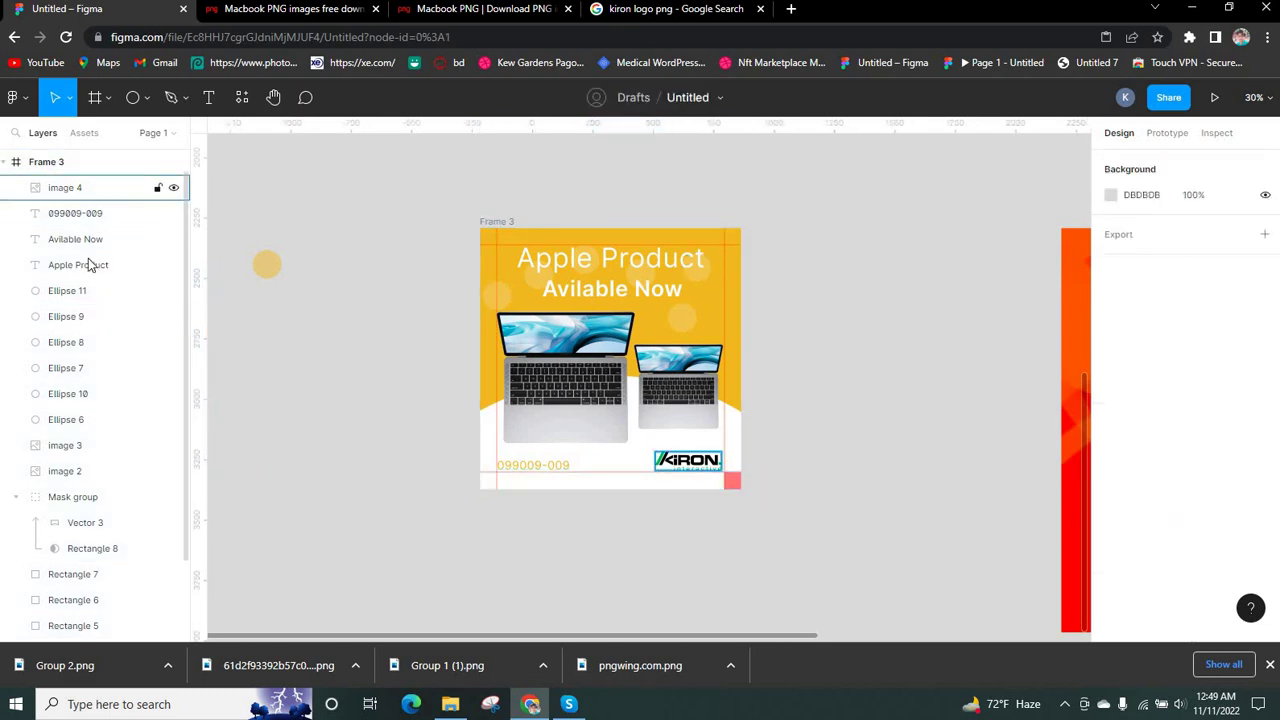
scroll(86, 251, up, 1)
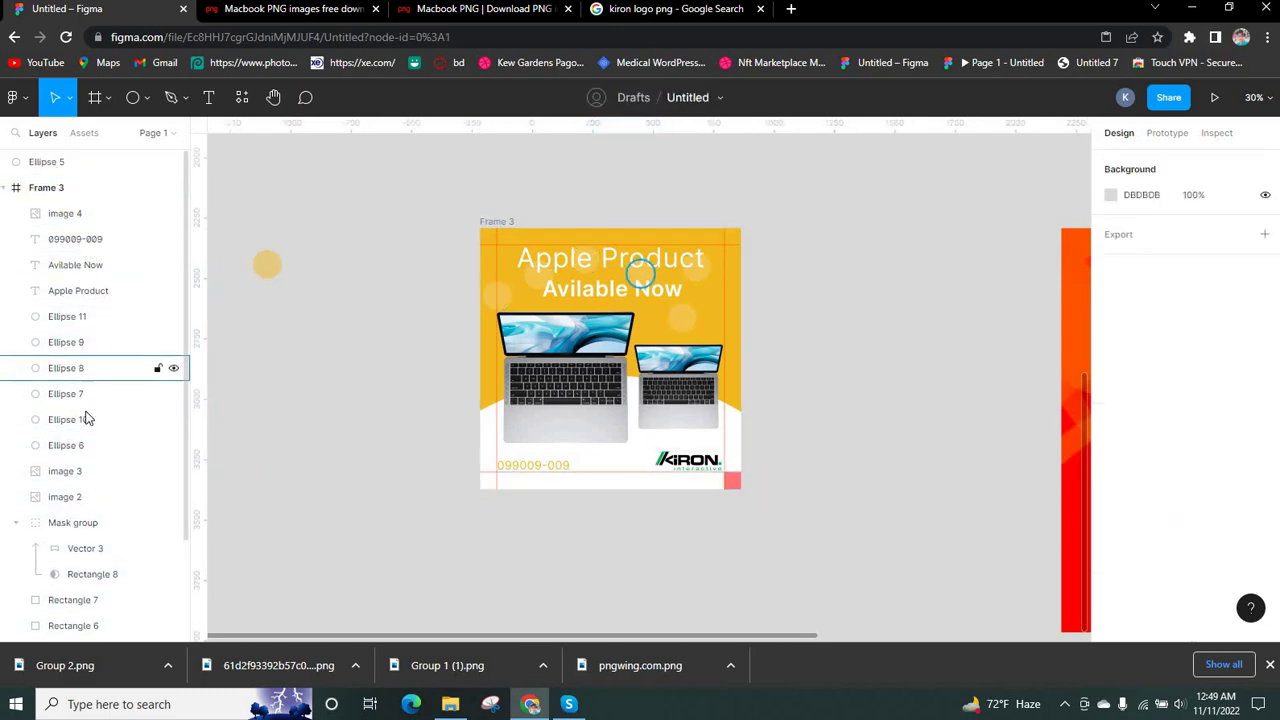
scroll(80, 540, down, 3)
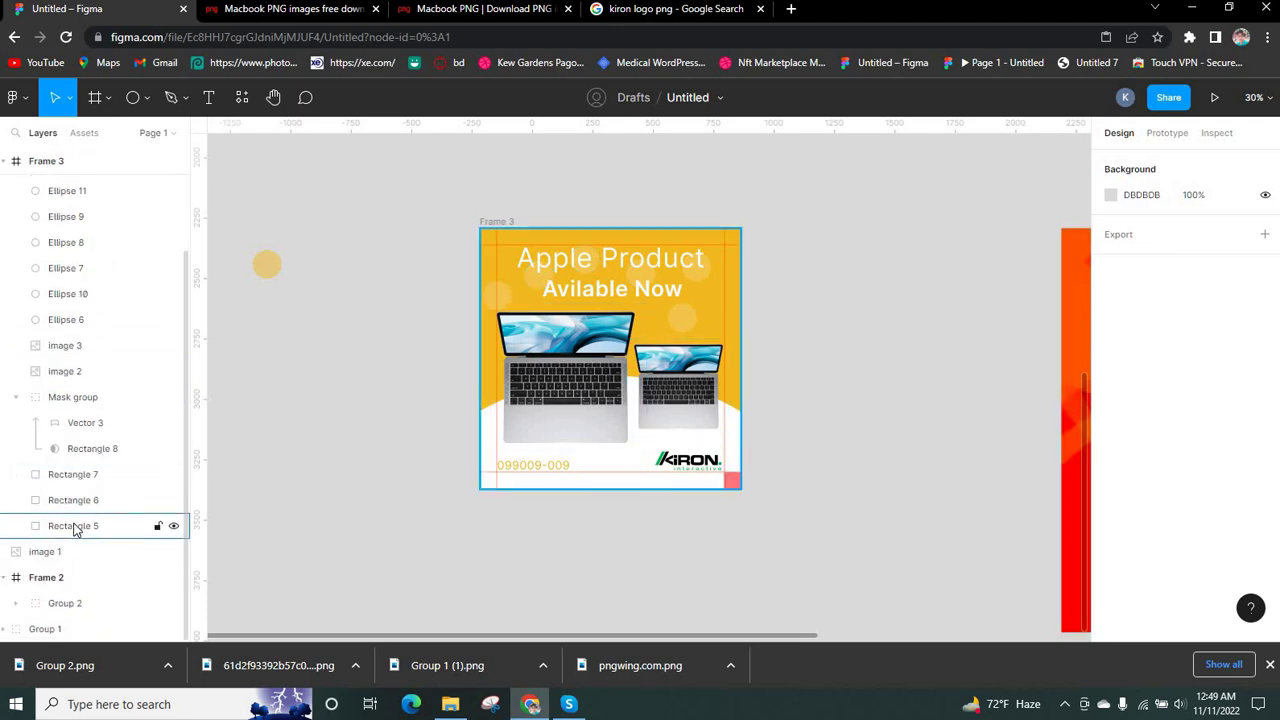
click(75, 528)
click(77, 510)
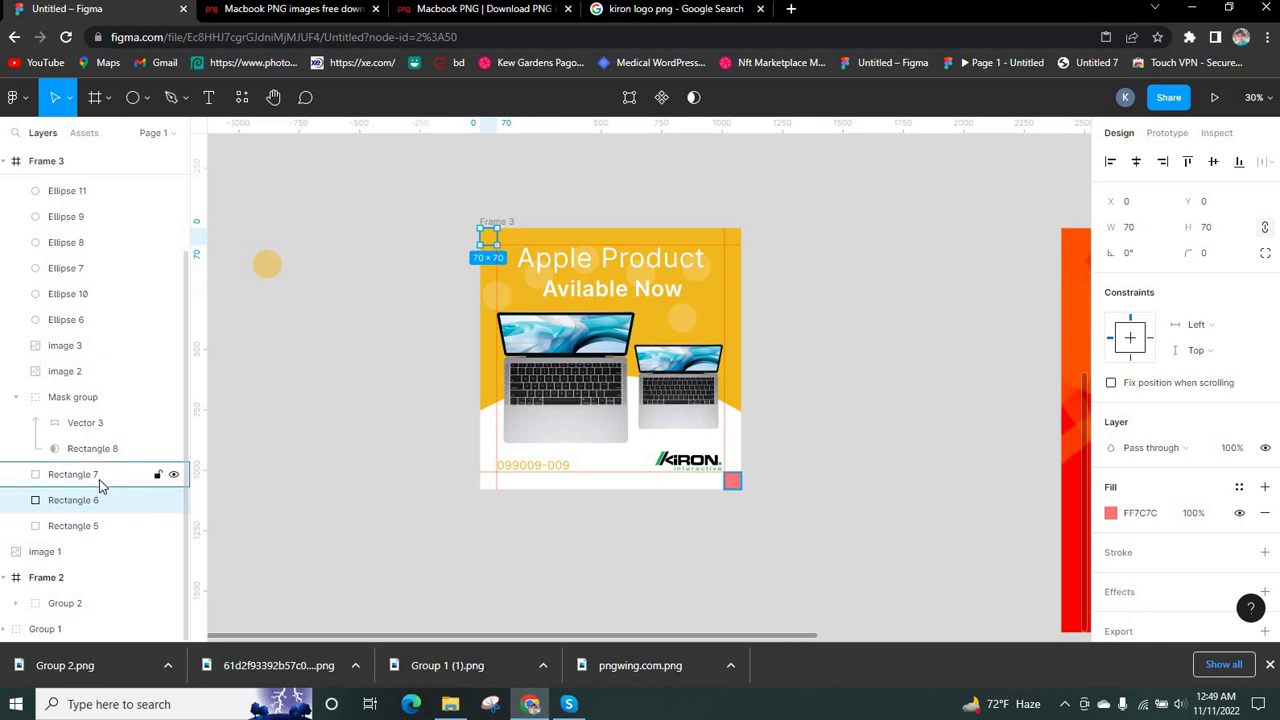
shift+click(99, 479)
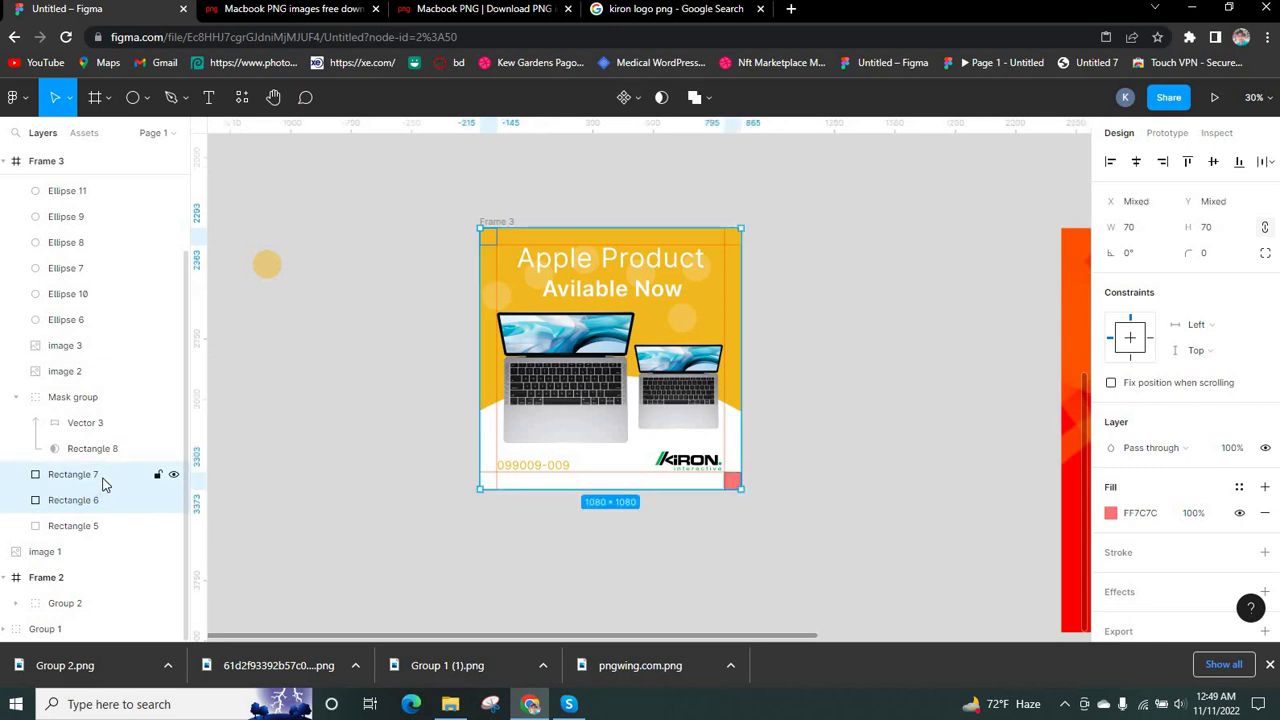
key(Delete)
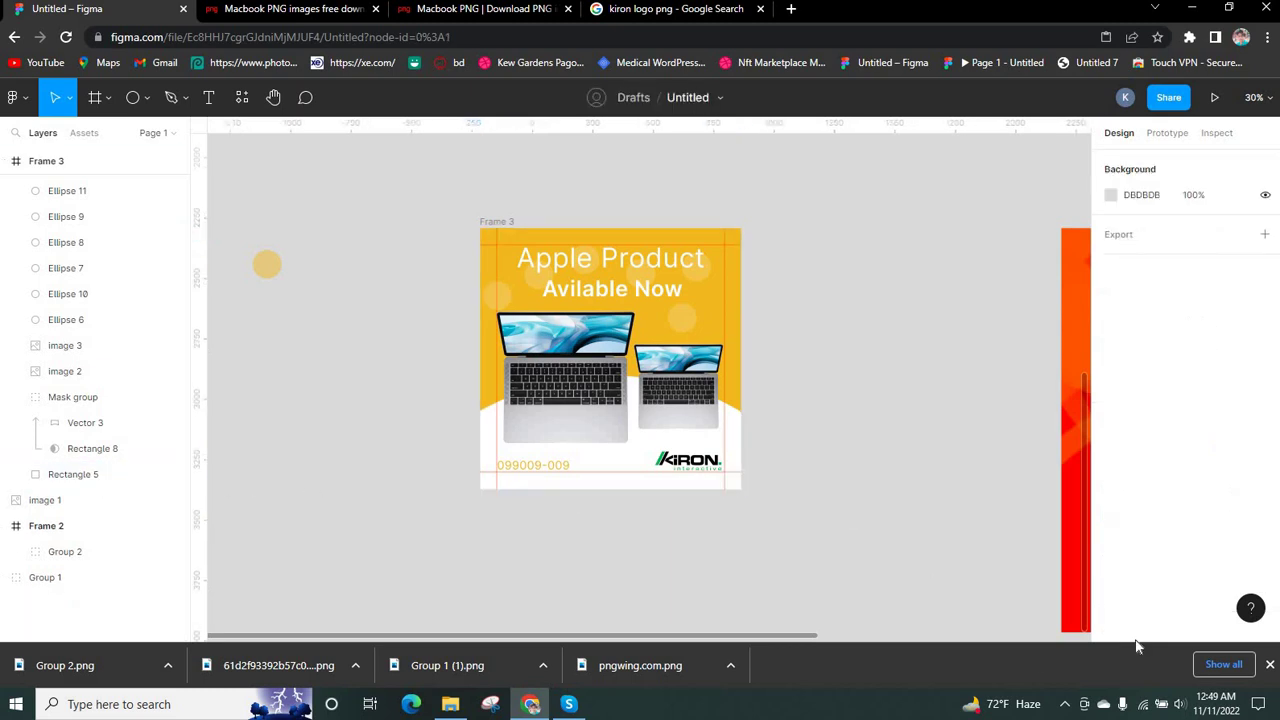
Group the whole Frame 3 post design into a single group
drag(434, 203, 779, 571)
key(ctrl+g)
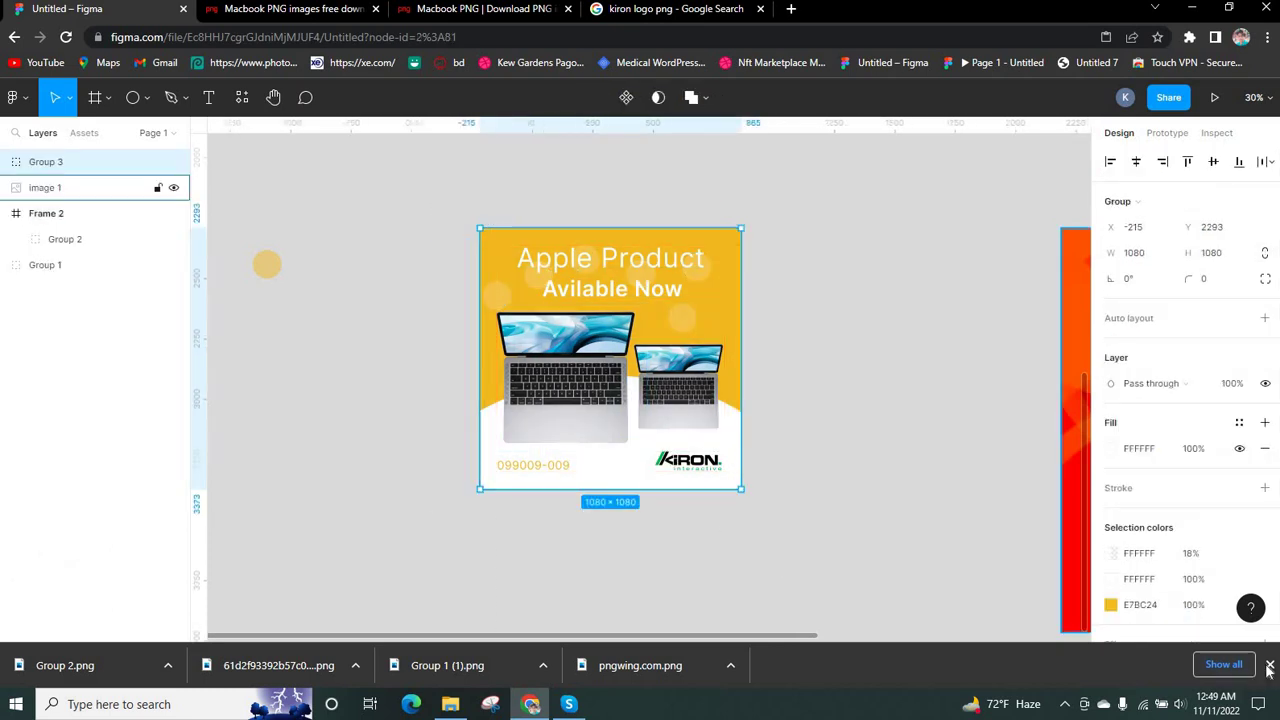
Export the grouped post as a 1x PNG and open the exported image
scroll(1190, 588, down, 2)
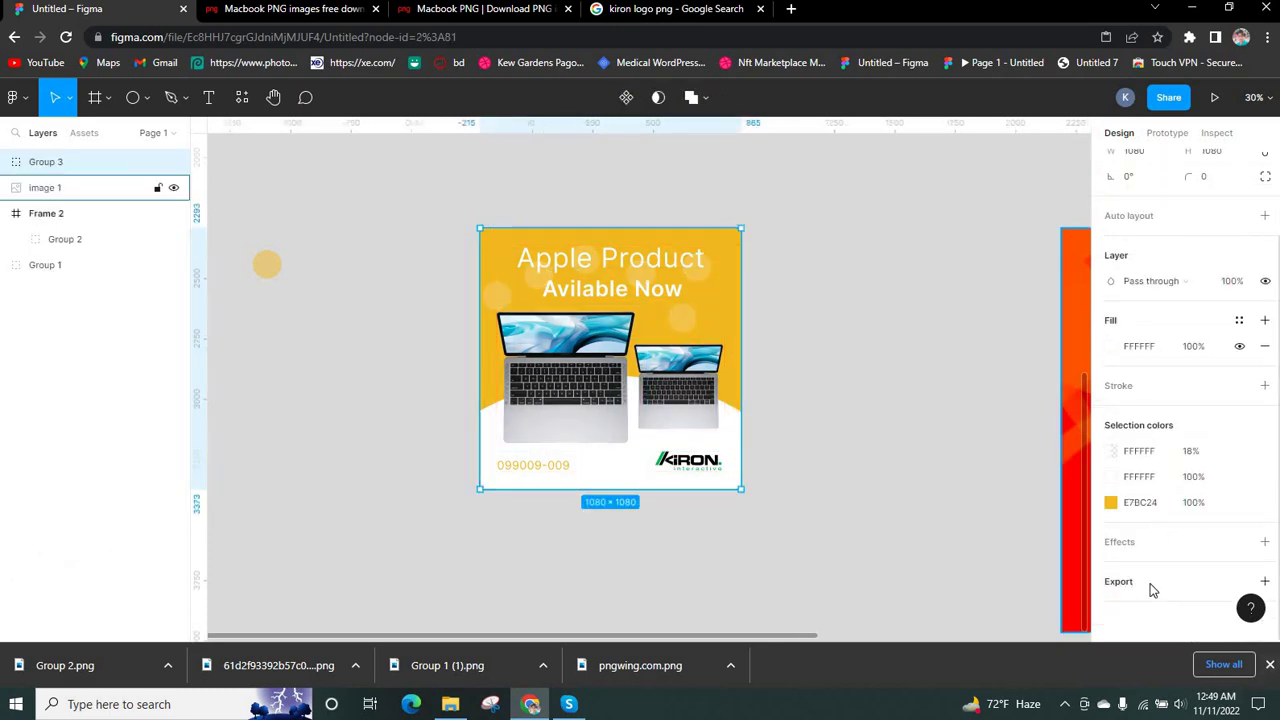
click(1153, 588)
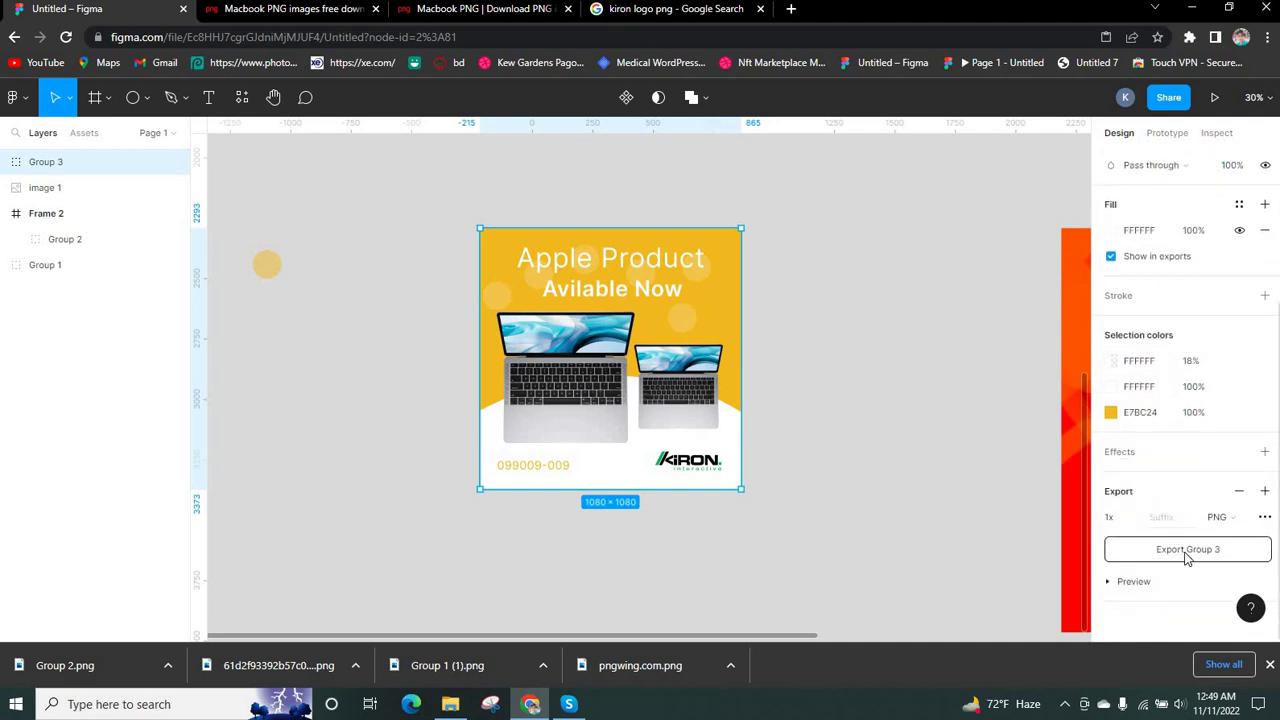
click(1187, 552)
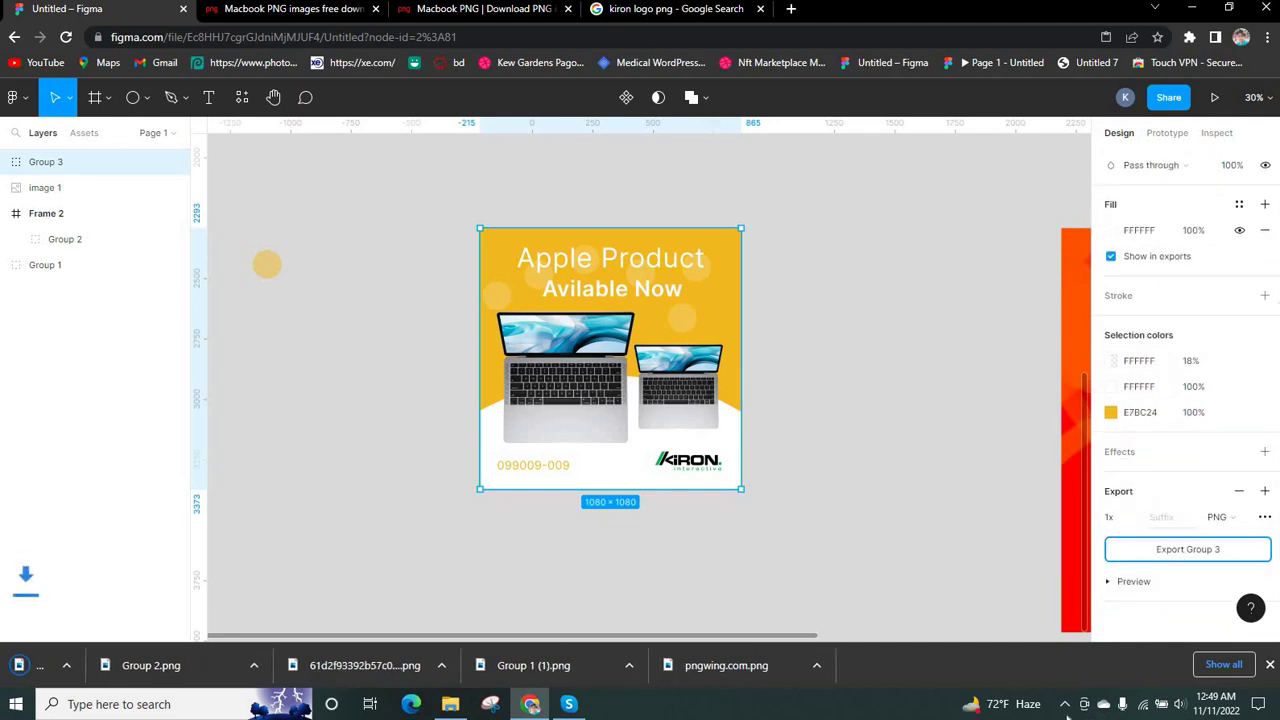
click(91, 668)
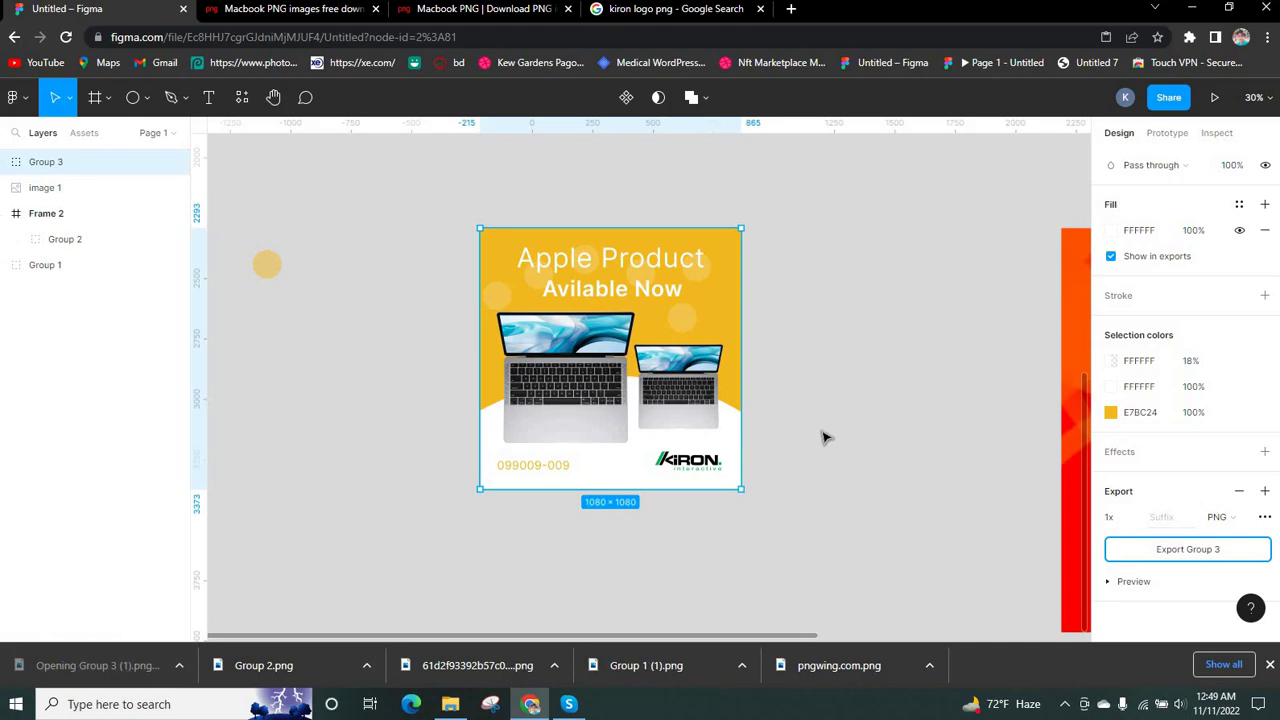